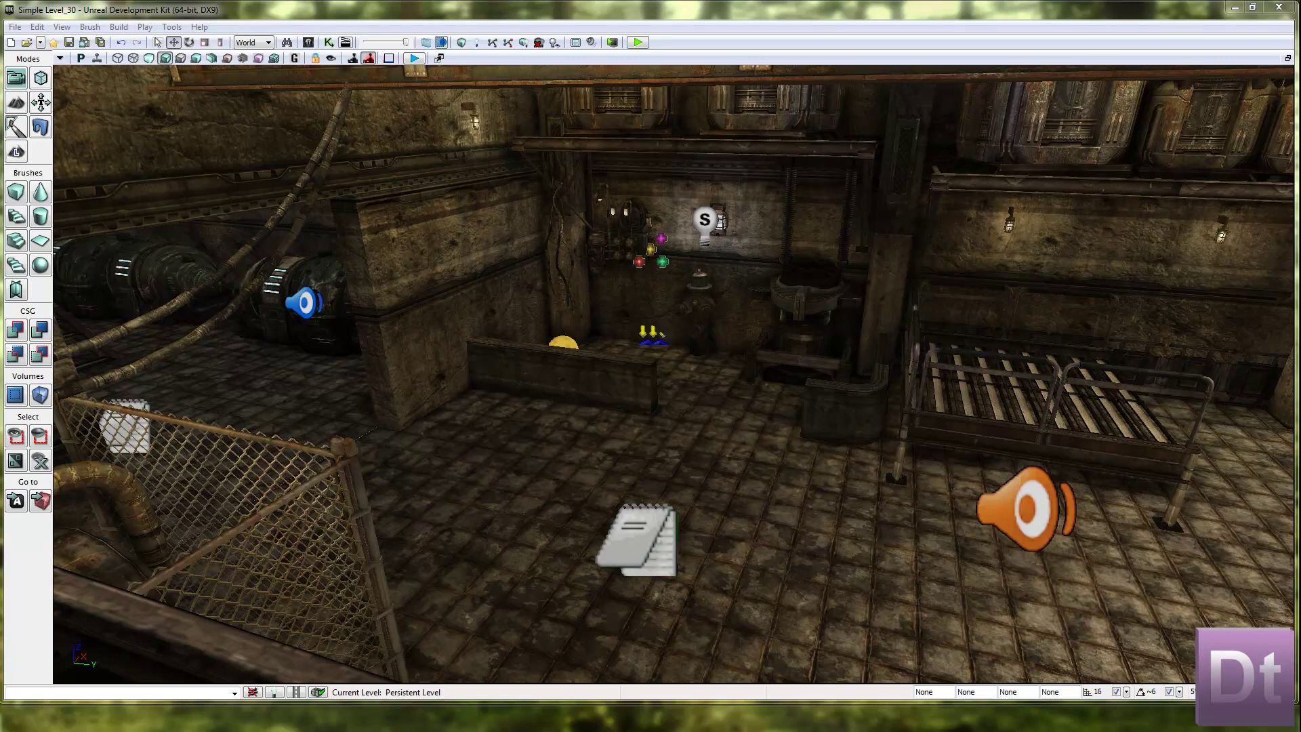
Step: Select the floor mesh, then start a new untitled level without saving Simple Level_30
left_click(825, 365)
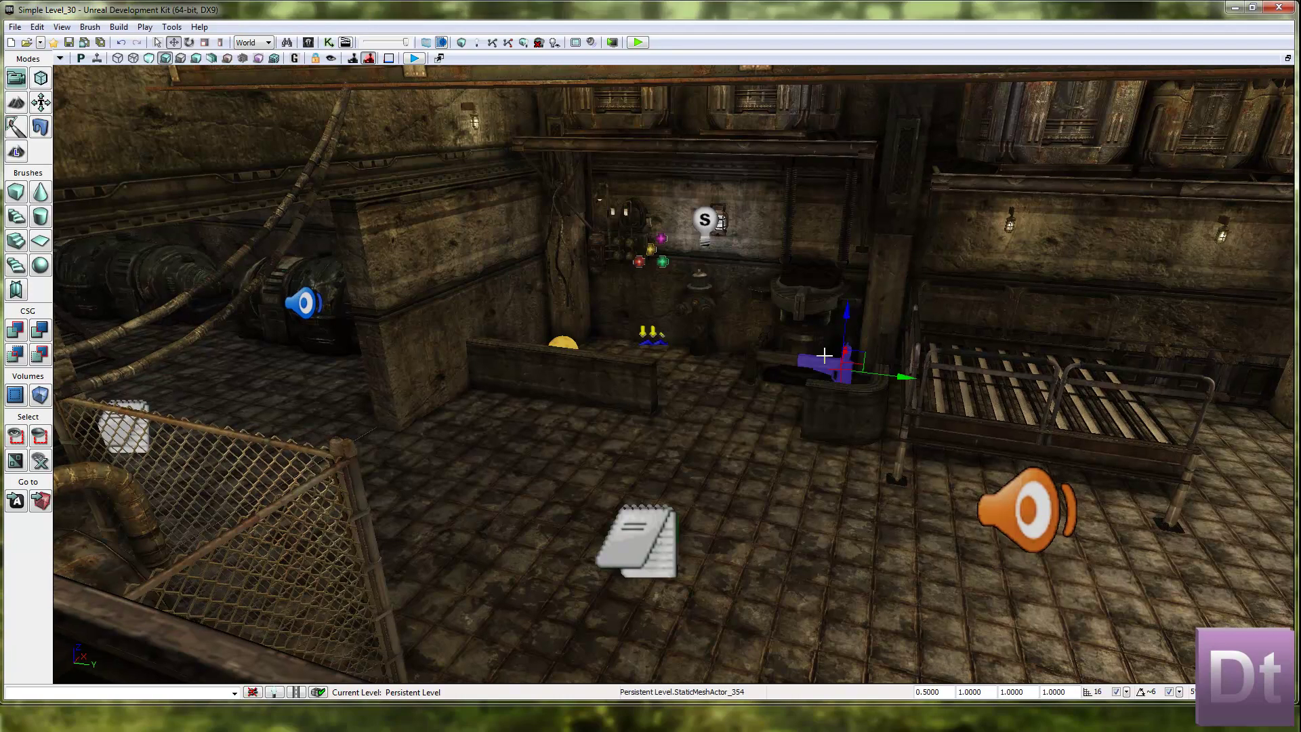
left_click_drag(774, 452, 772, 450)
left_click(772, 452)
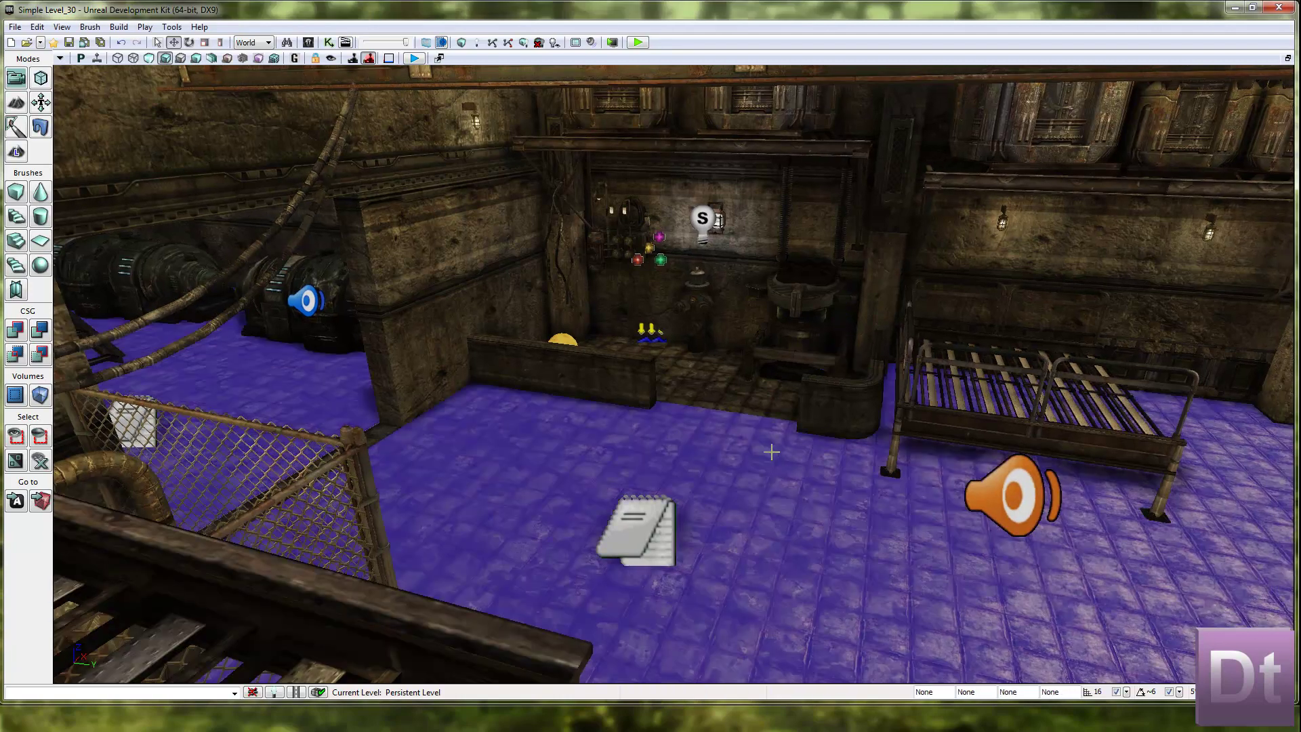
left_click(11, 43)
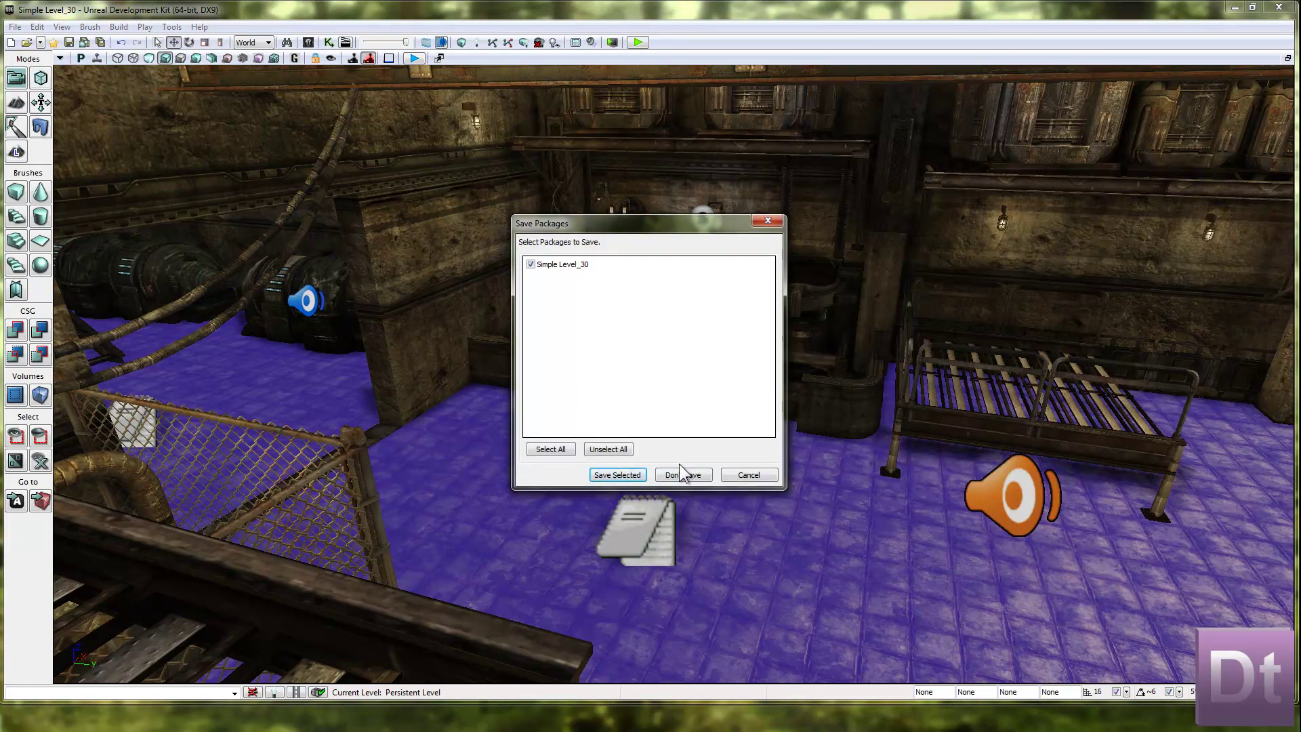
left_click(682, 475)
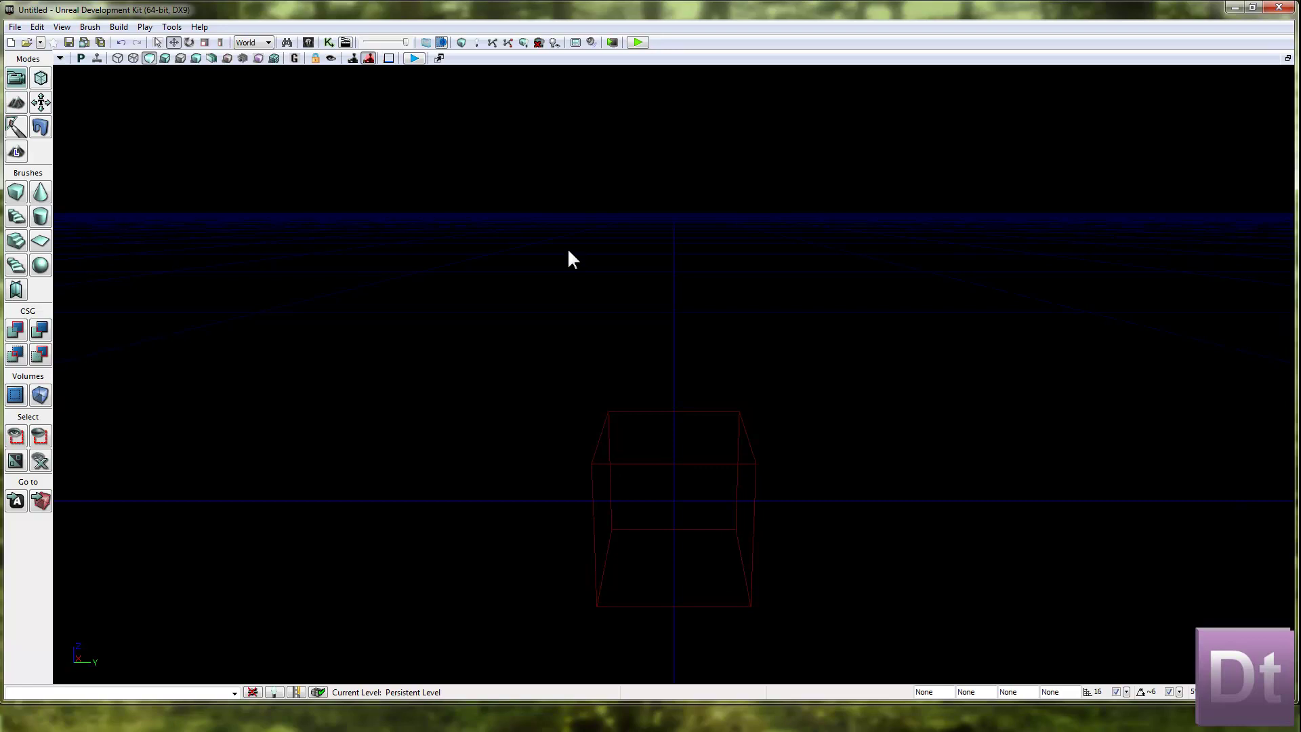
right_click(567, 250)
left_click(540, 270)
left_click(15, 330)
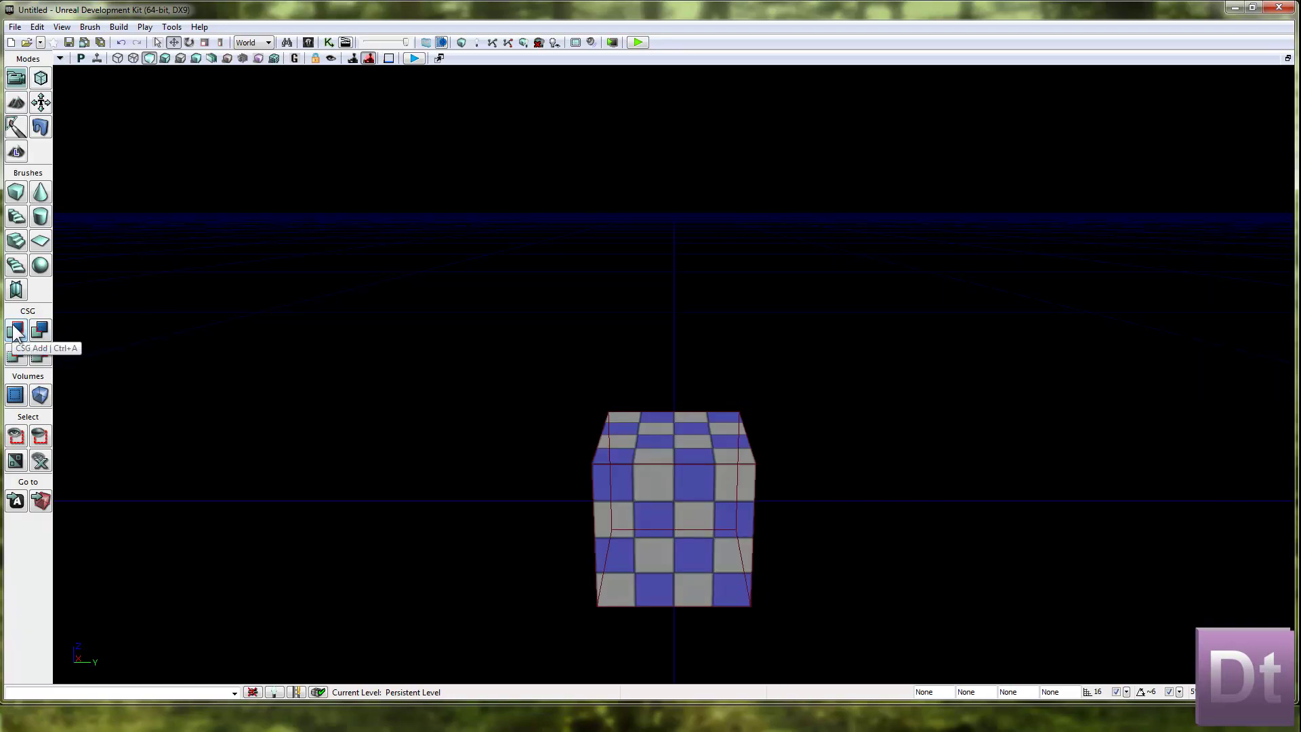
left_click(39, 330)
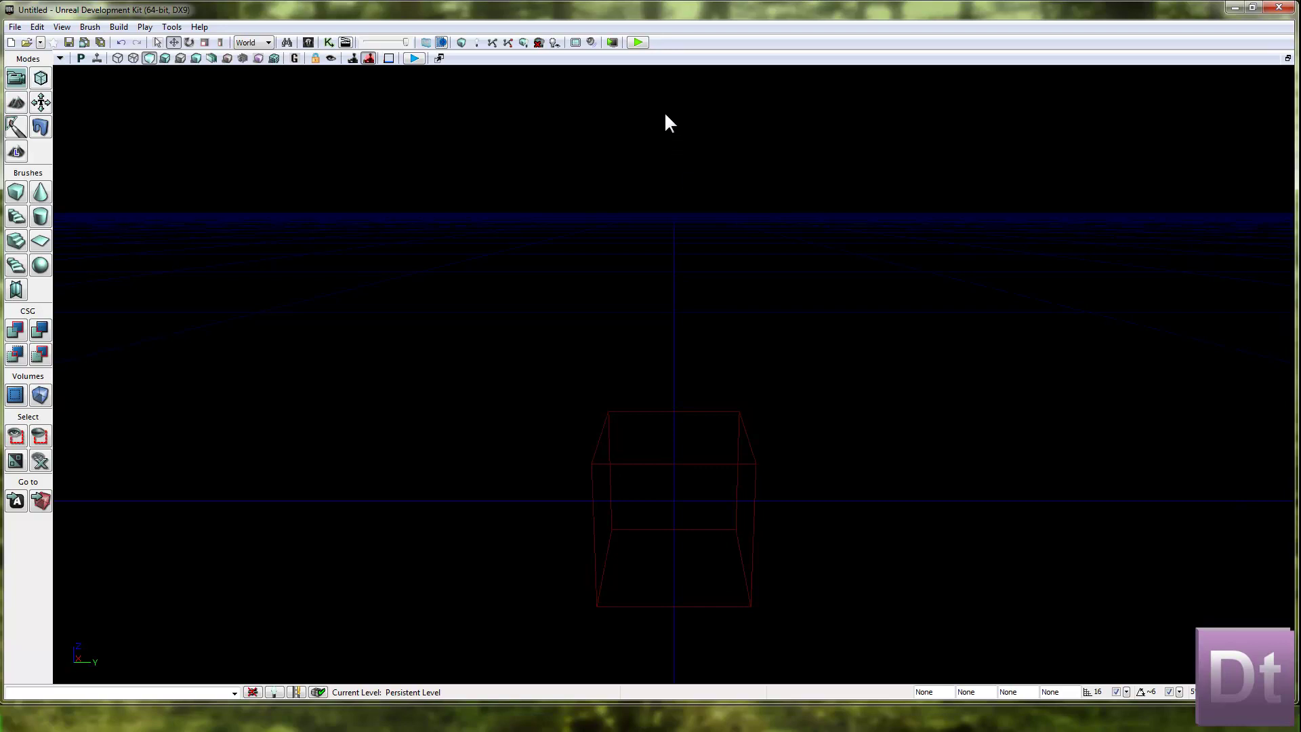
Step: Restore the split viewports and make the top grid view active
left_click(1287, 59)
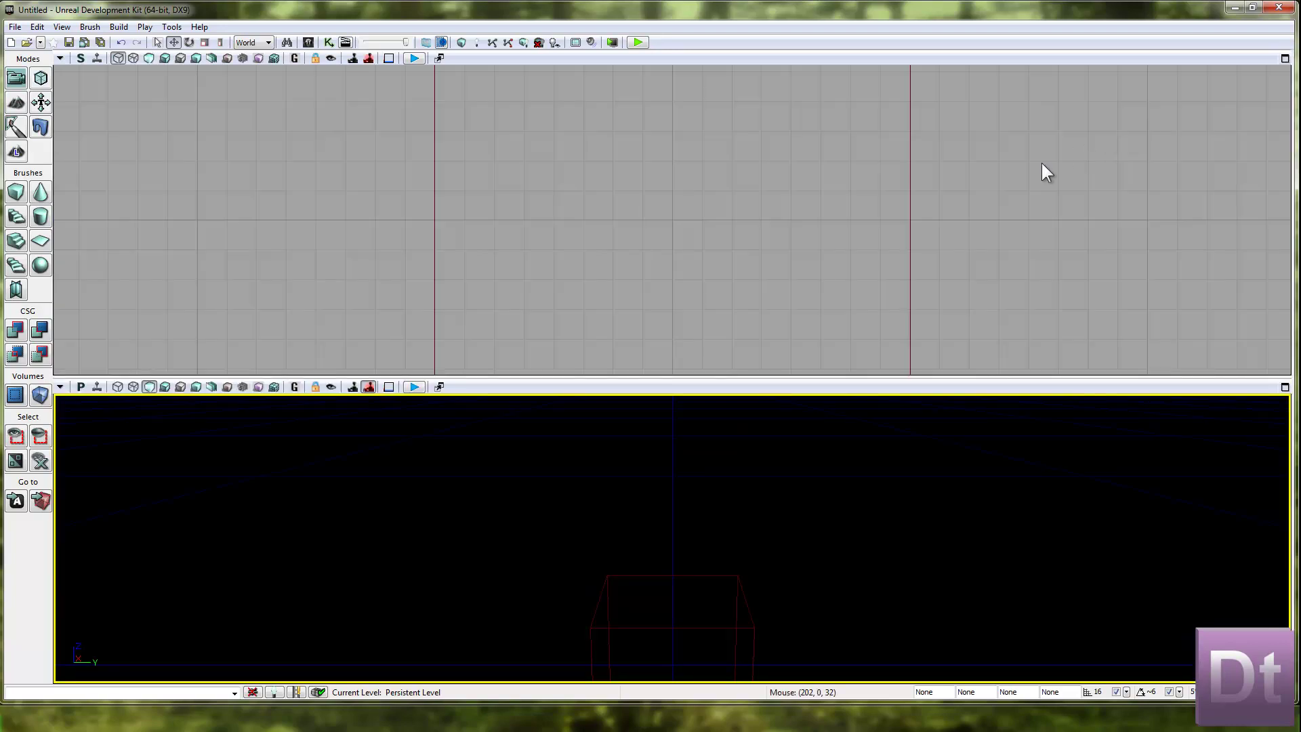
right_click(1095, 105)
left_click(949, 67)
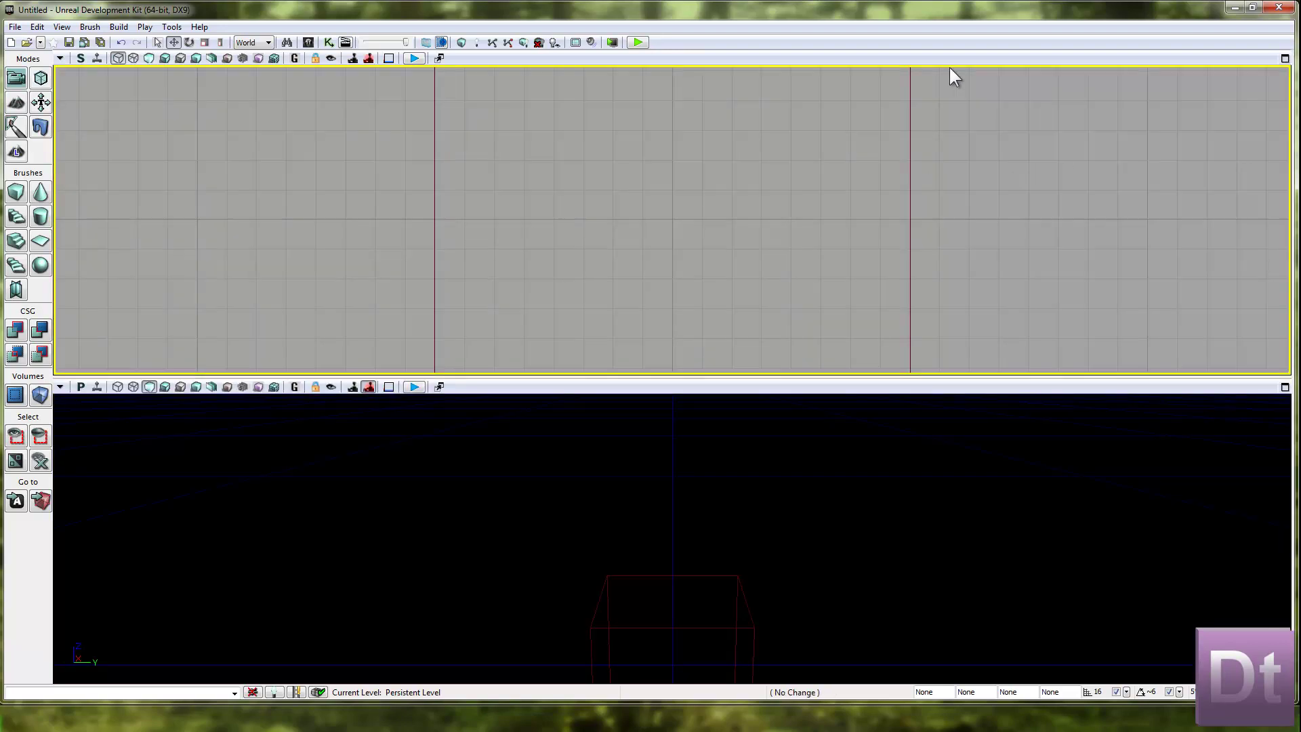
left_click(60, 386)
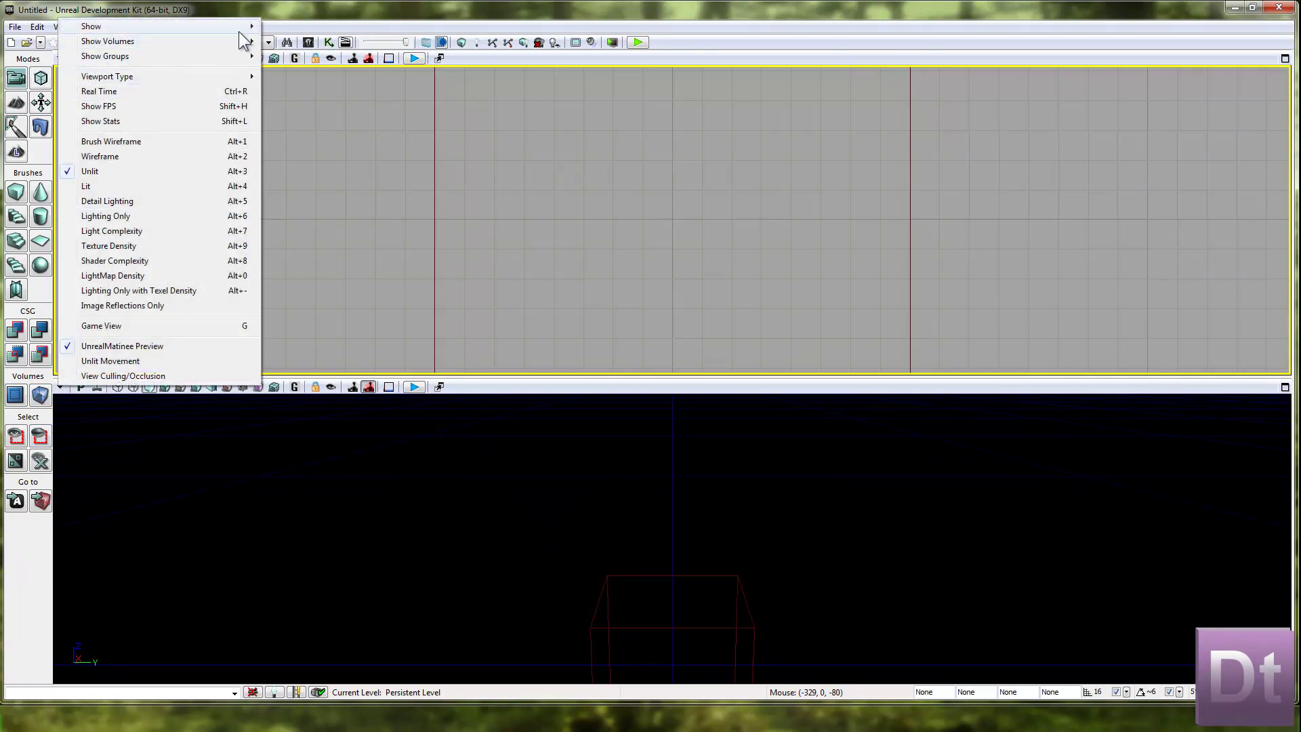
mouse_move(246, 44)
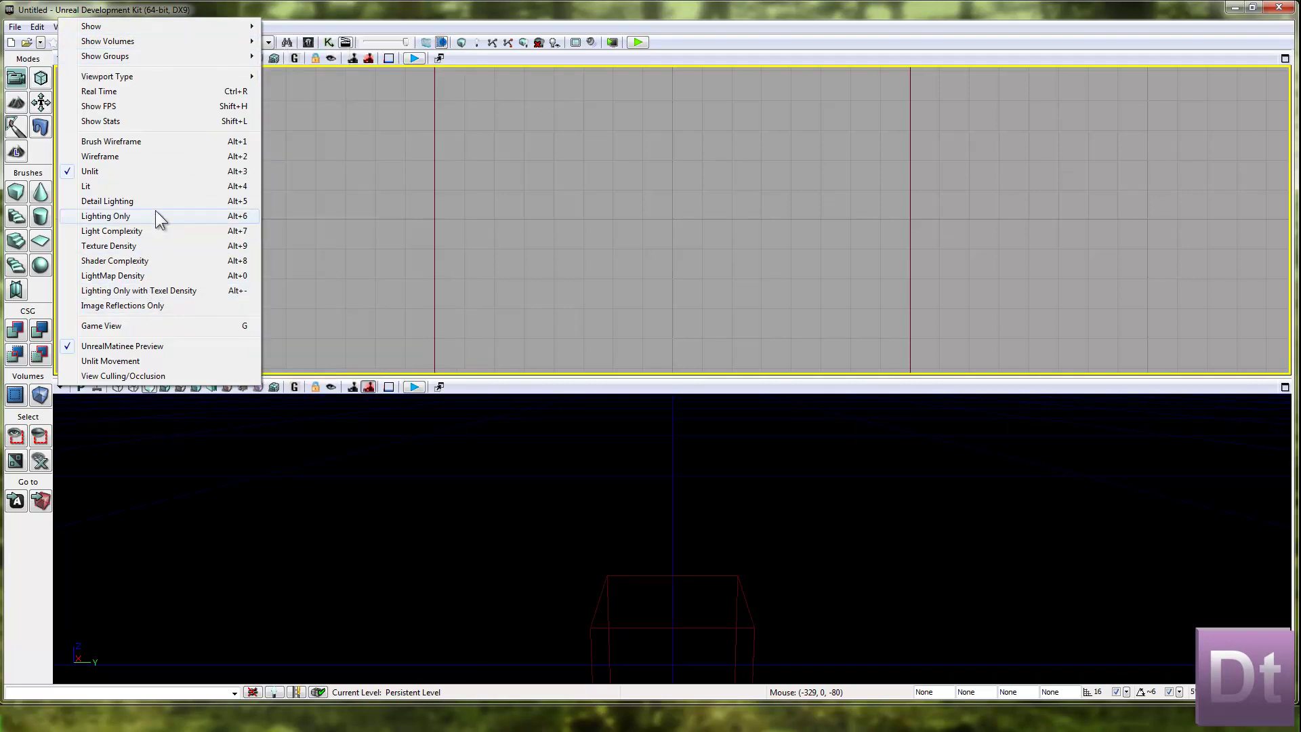
mouse_move(159, 78)
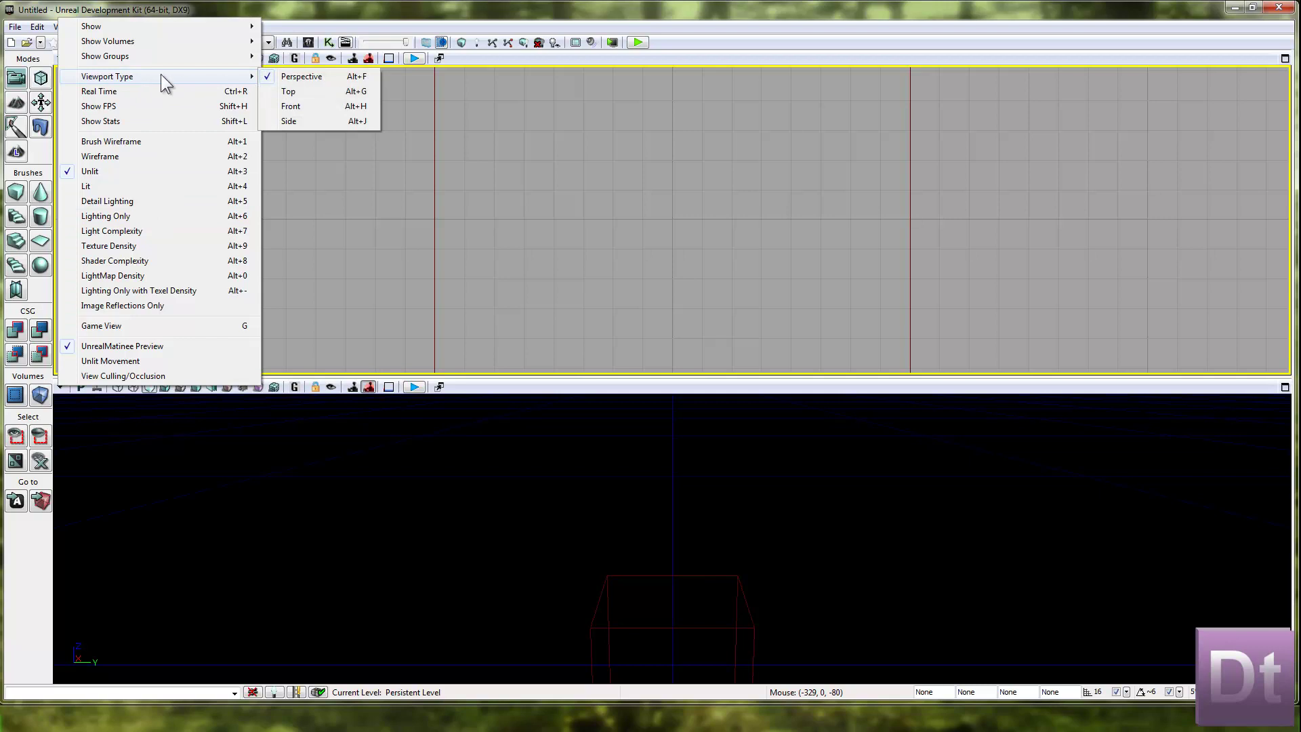
left_click(58, 27)
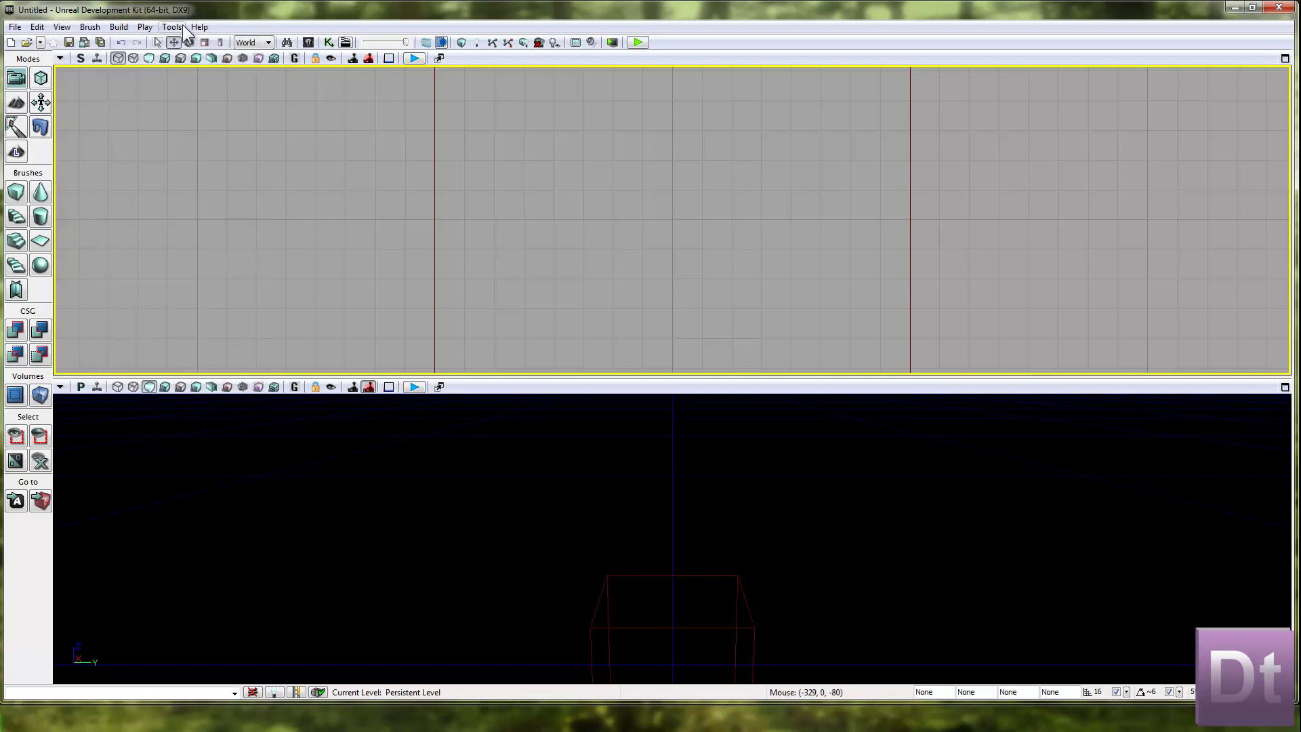
Step: Set the viewport configuration to 1x2 Split, then to 2x2 Split
left_click(182, 25)
mouse_move(84, 31)
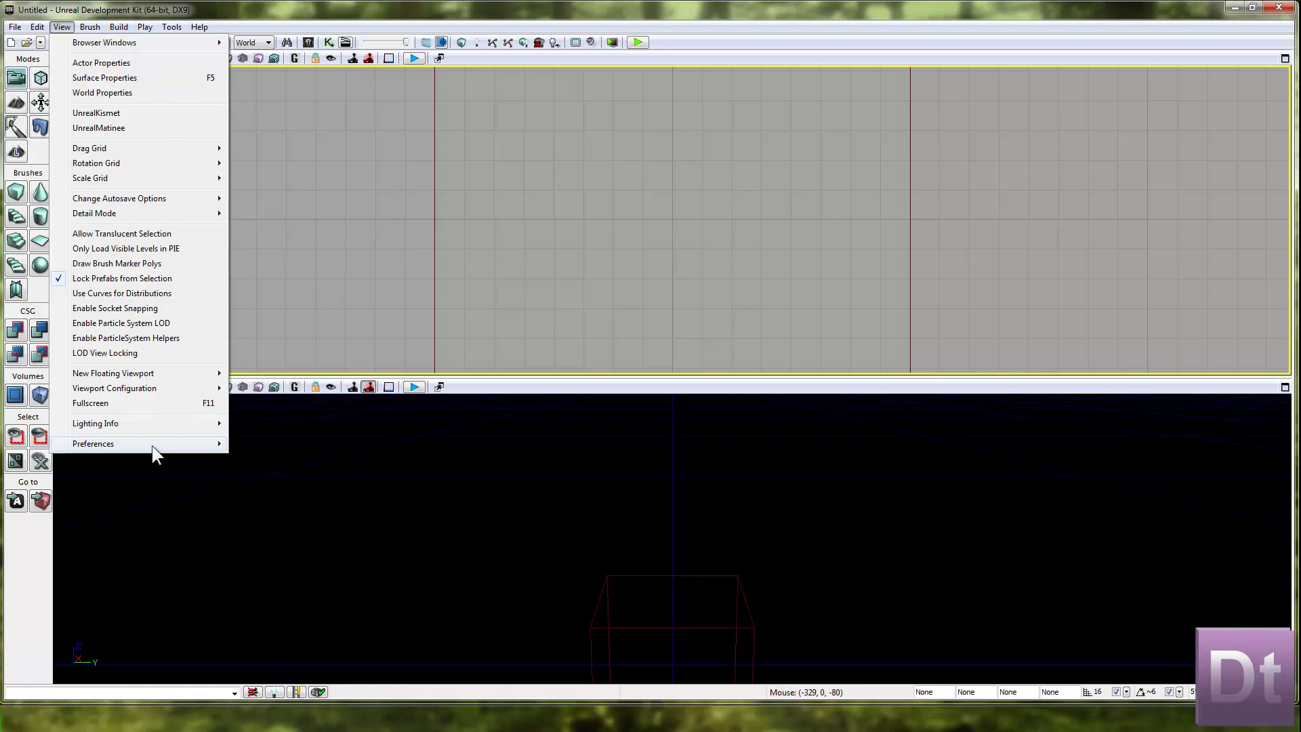
mouse_move(172, 367)
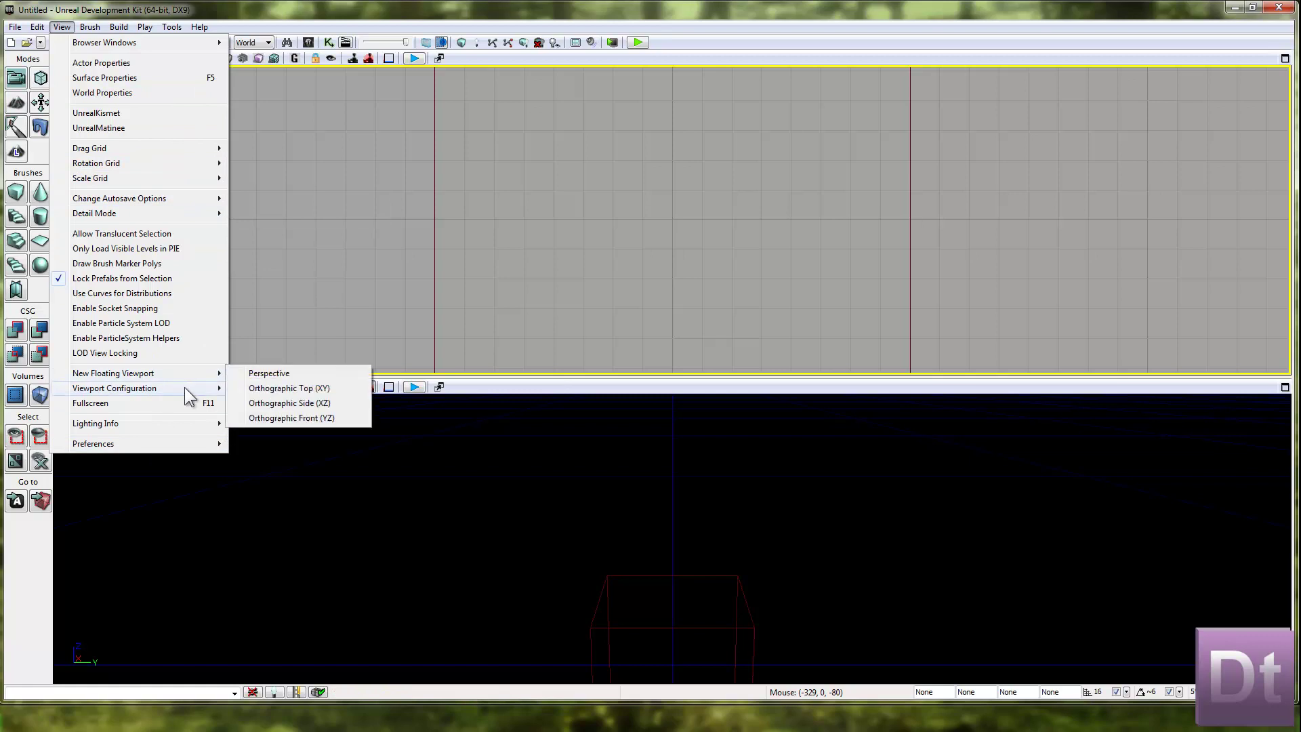
mouse_move(200, 387)
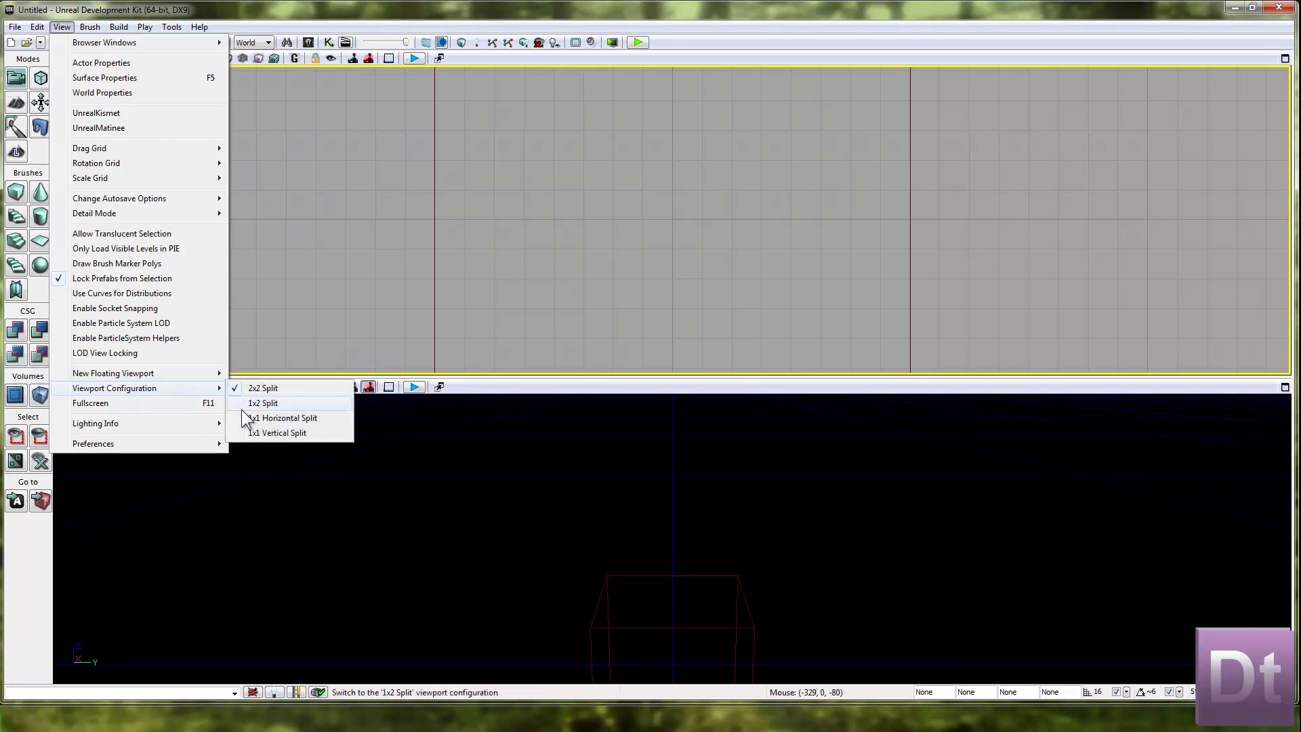
left_click(241, 408)
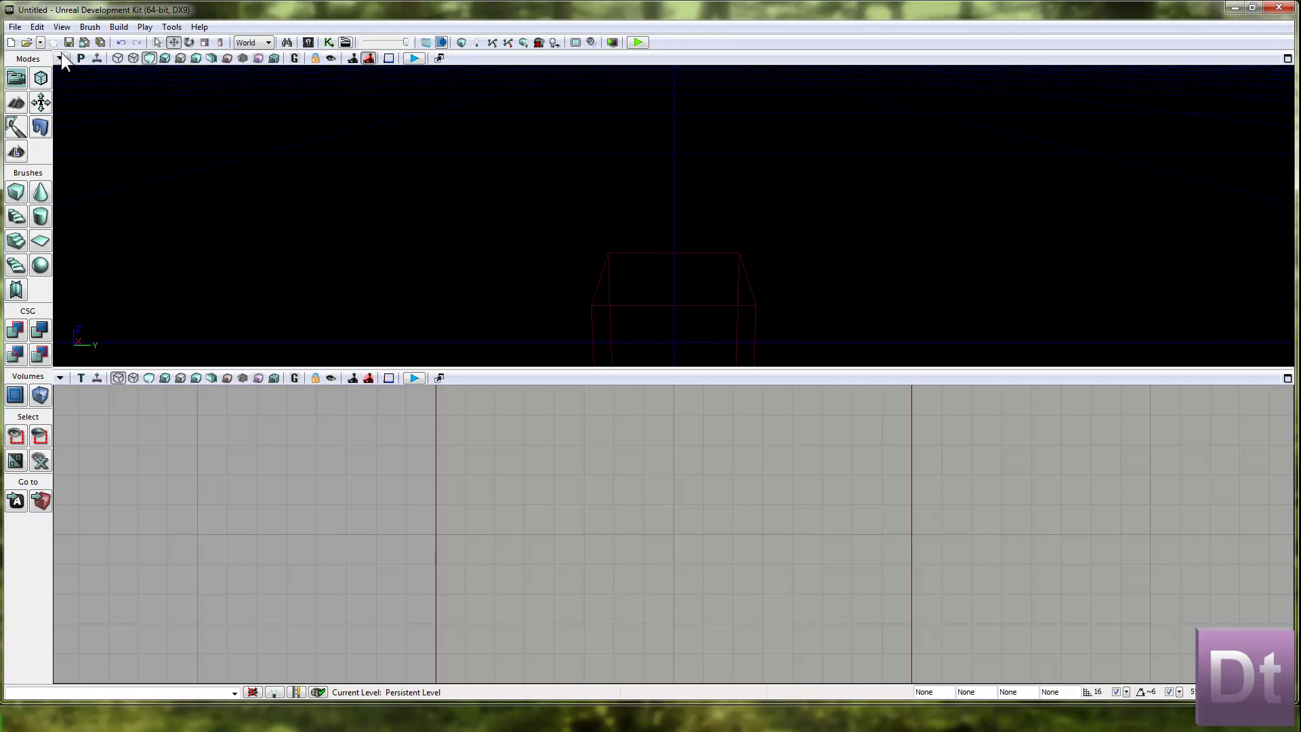
left_click(37, 26)
mouse_move(61, 27)
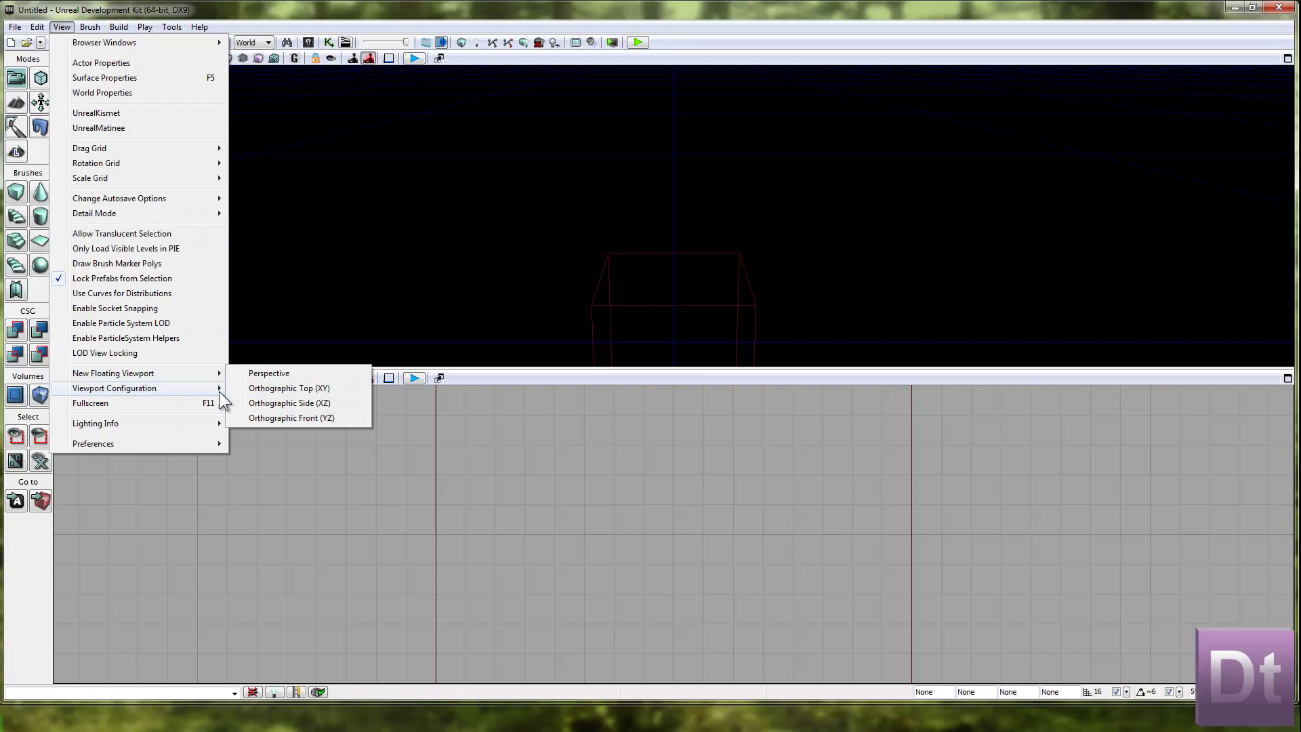
mouse_move(218, 392)
left_click(261, 390)
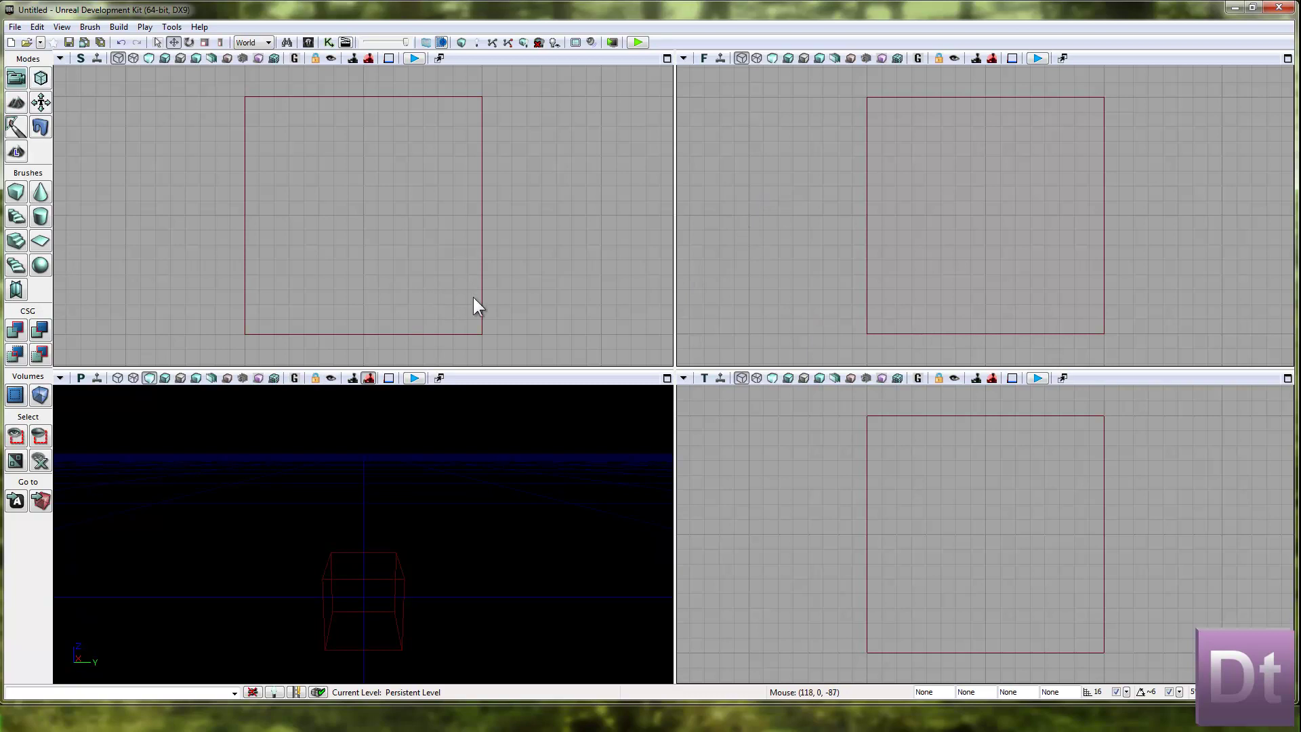
Step: Open the Brush Builder - Cube settings and position the window near the centre
left_click_drag(389, 275, 371, 255)
scroll(372, 248, "down", 4)
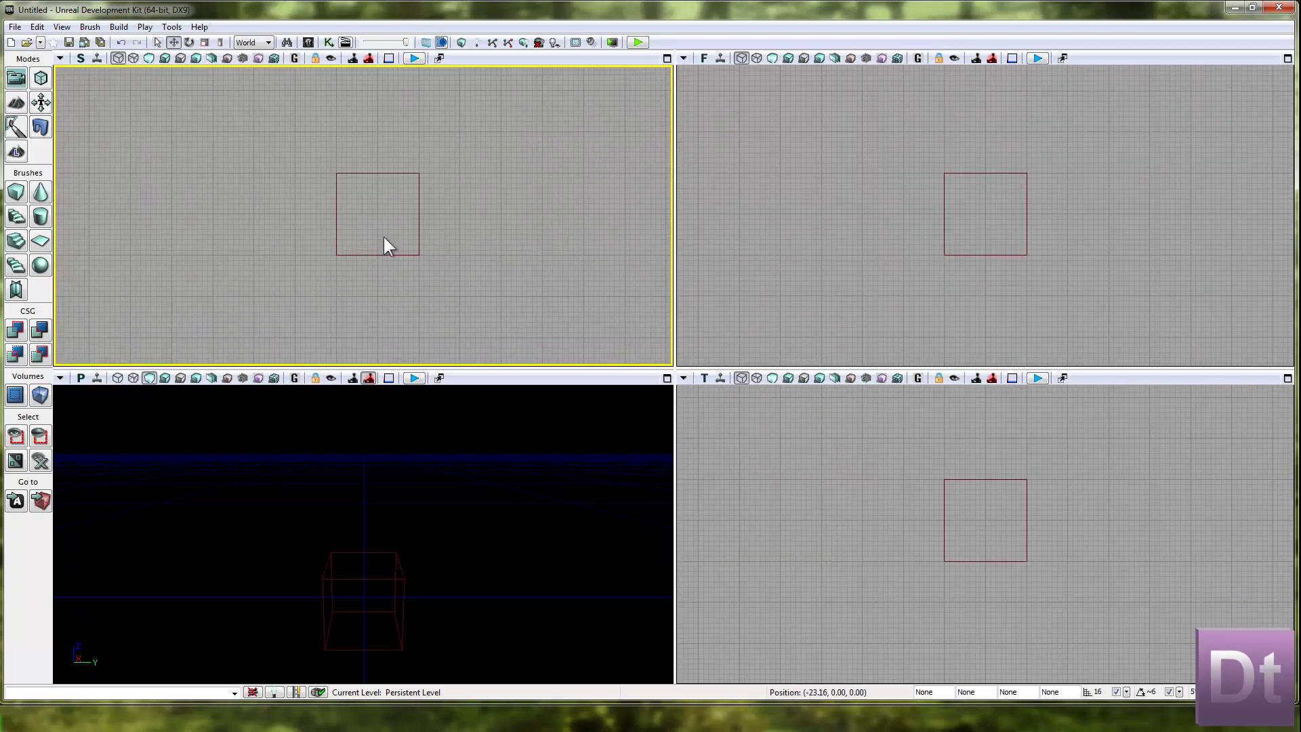
right_click(17, 197)
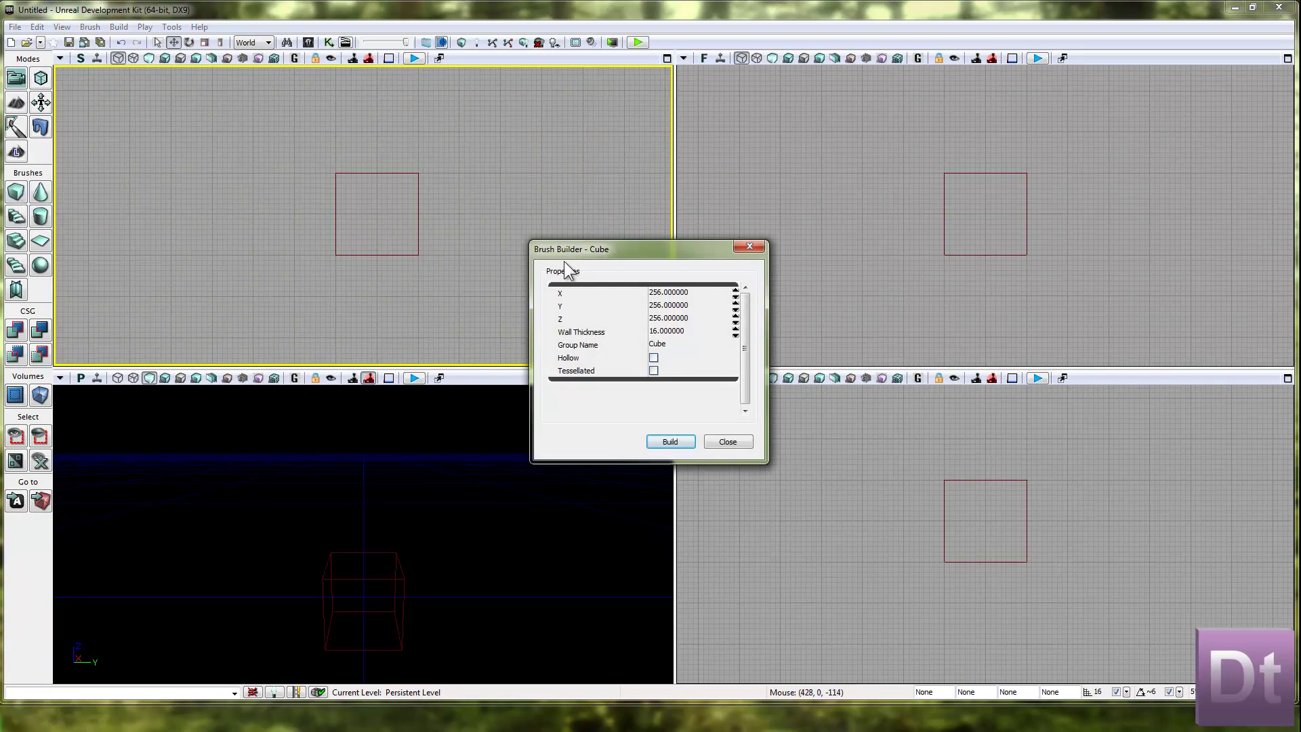
mouse_move(587, 256)
left_mouse_down()
mouse_move(529, 250)
mouse_move(501, 163)
mouse_move(768, 169)
mouse_move(788, 145)
left_mouse_up()
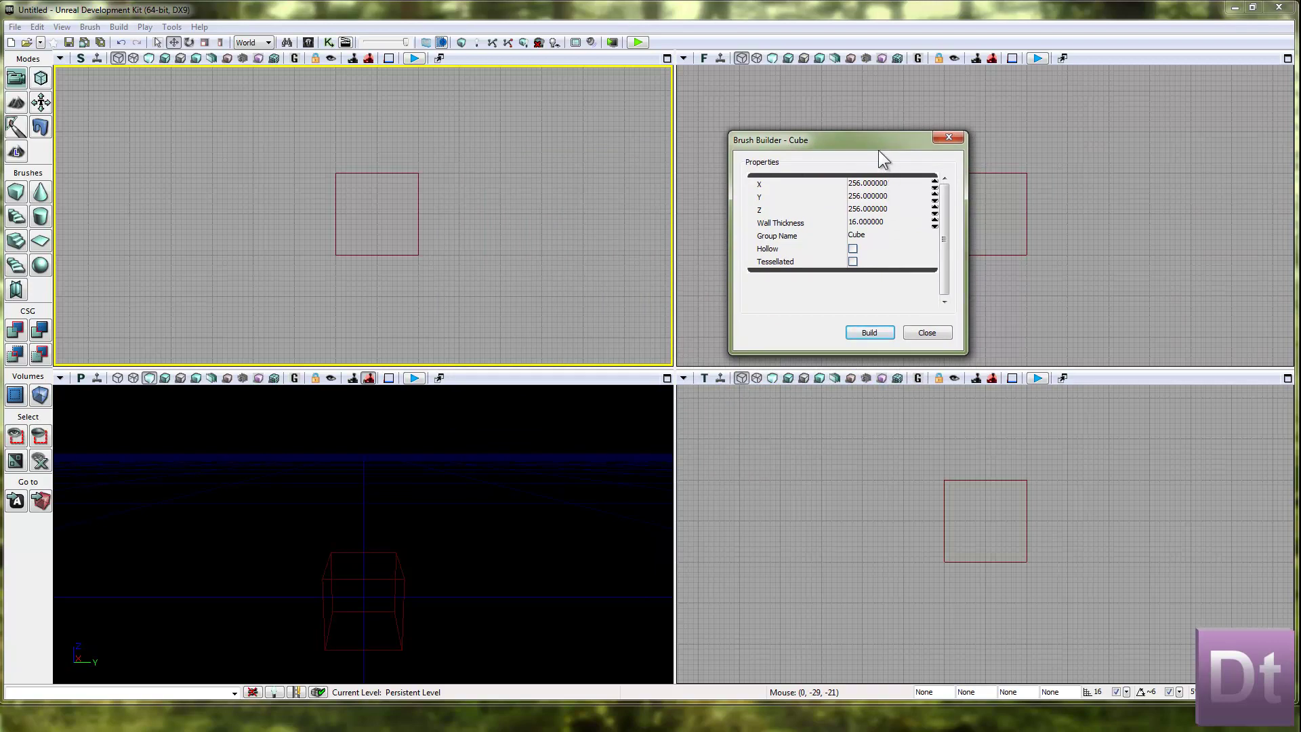
left_click_drag(878, 149, 811, 201)
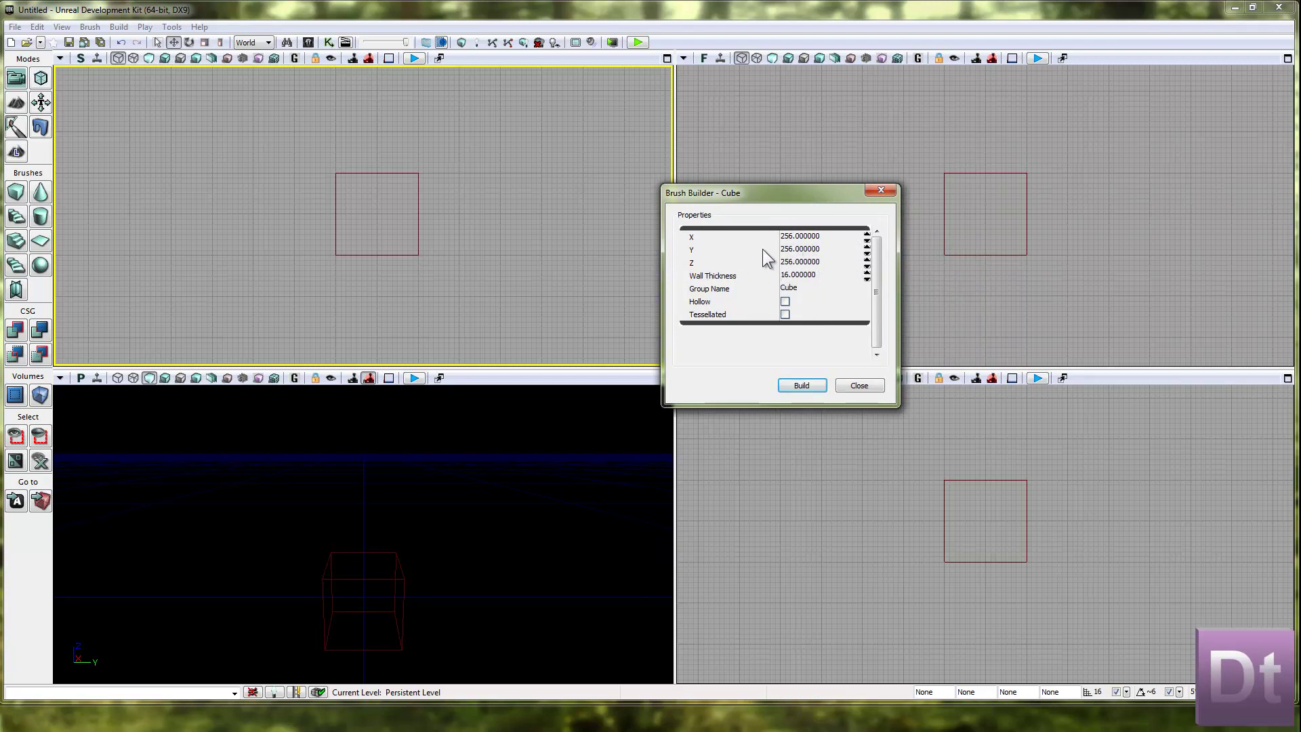
Step: Set the cube brush to X 1024, Y 1024 and Z 32
left_click(826, 260)
left_click(823, 237)
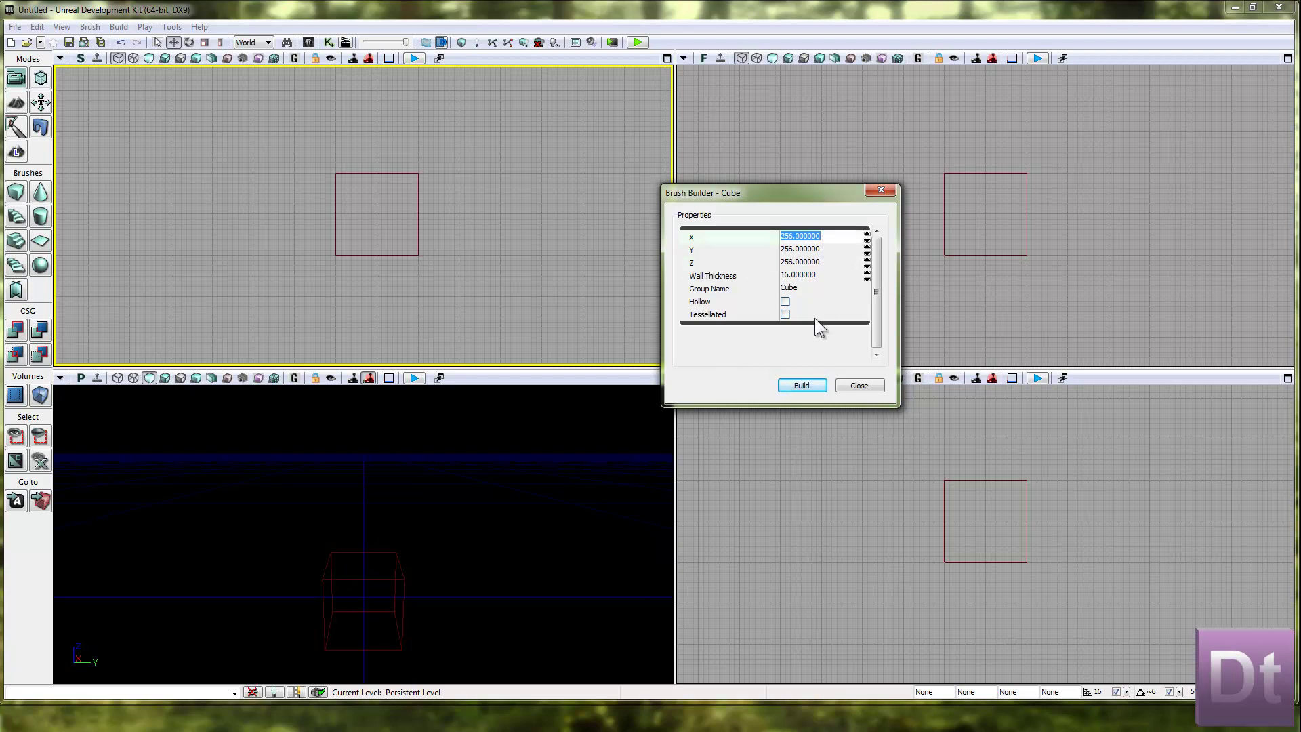
type("1024")
key("Tab")
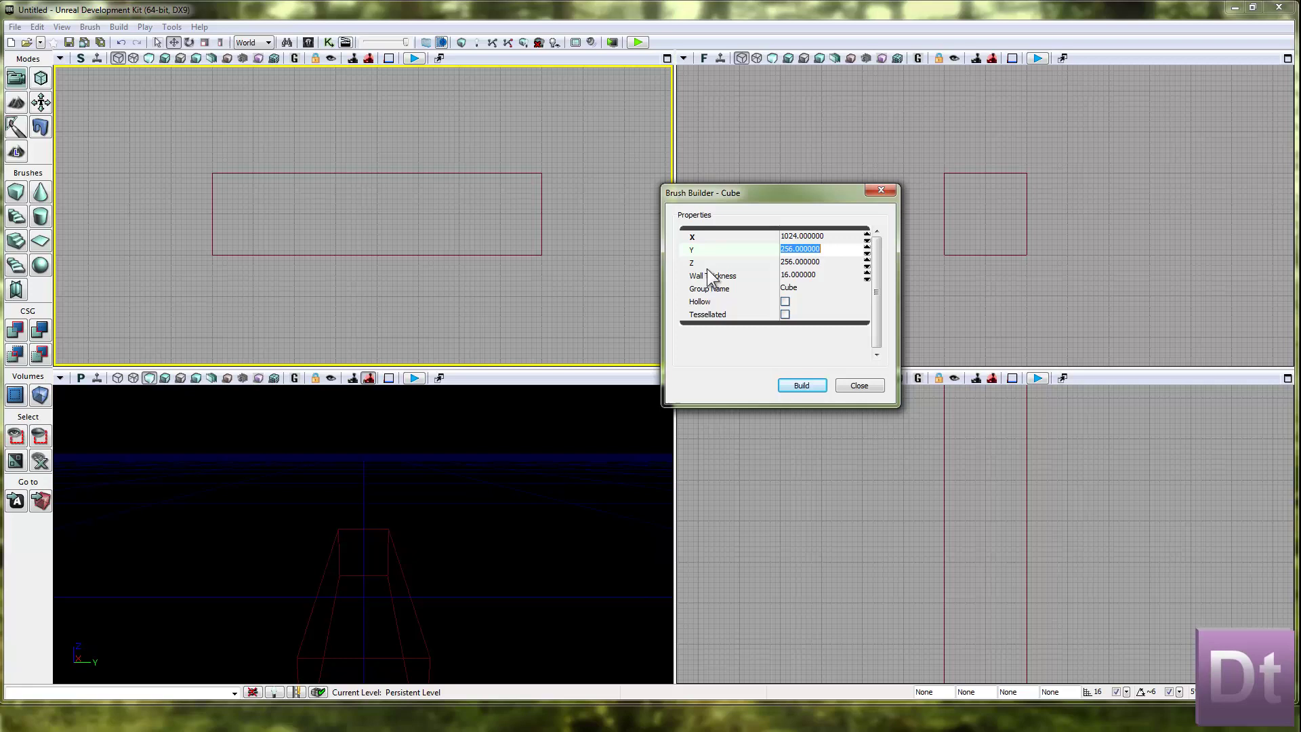
type("1024")
key("Tab")
type("30")
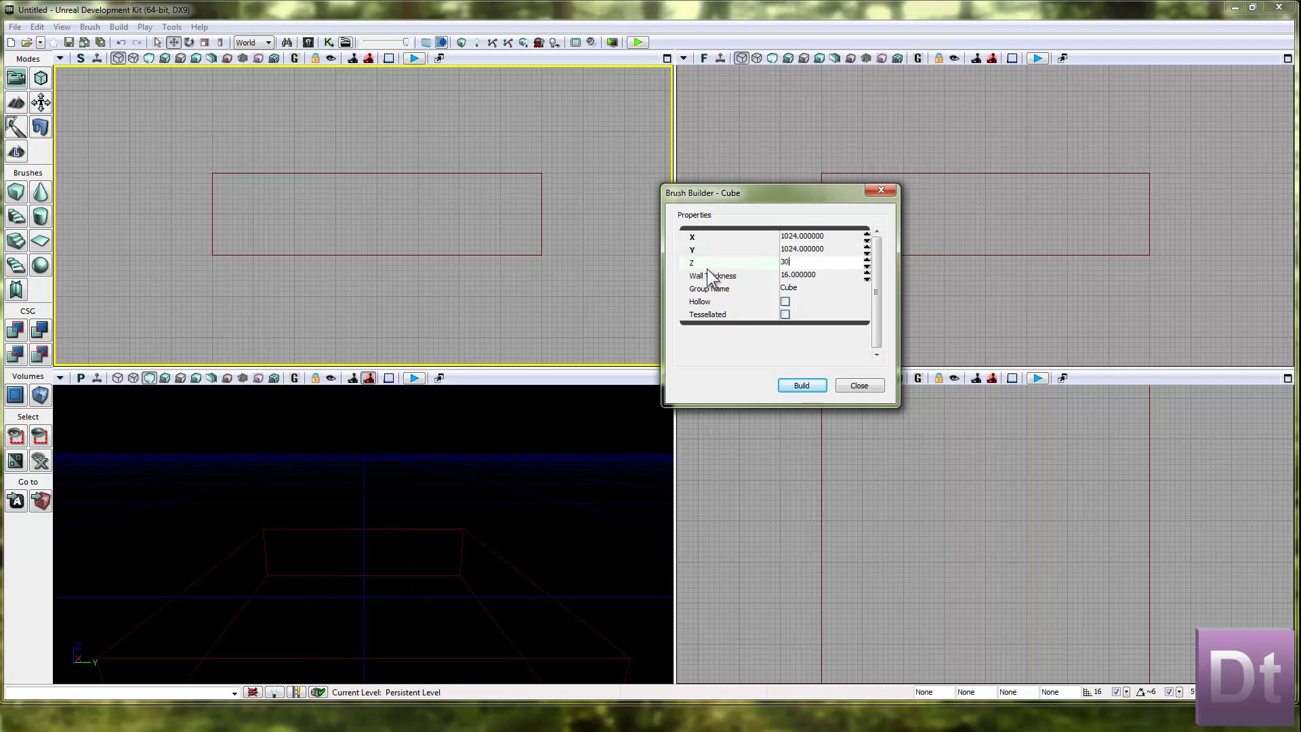
key("BackSpace")
left_click(590, 276)
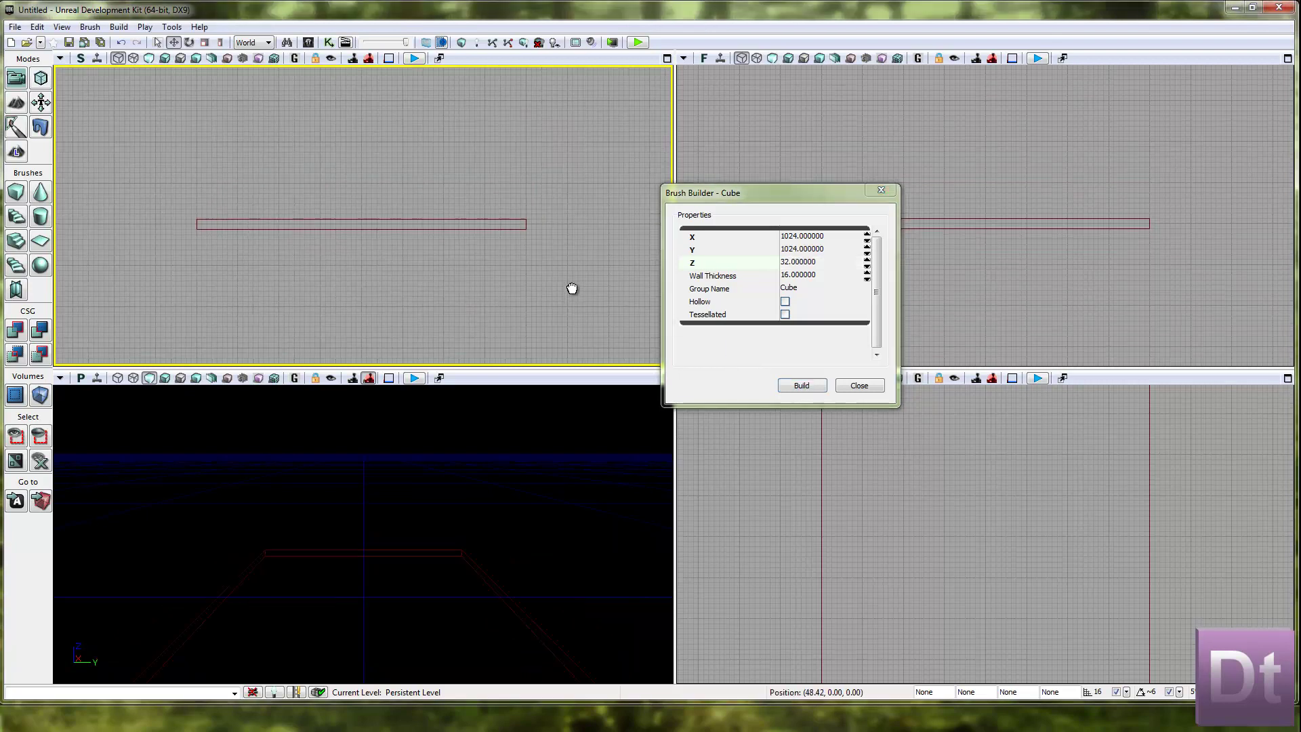
Step: Raise the builder brush slightly, CSG Add it as solid floor, and close the Brush Builder
left_click_drag(579, 282, 604, 264)
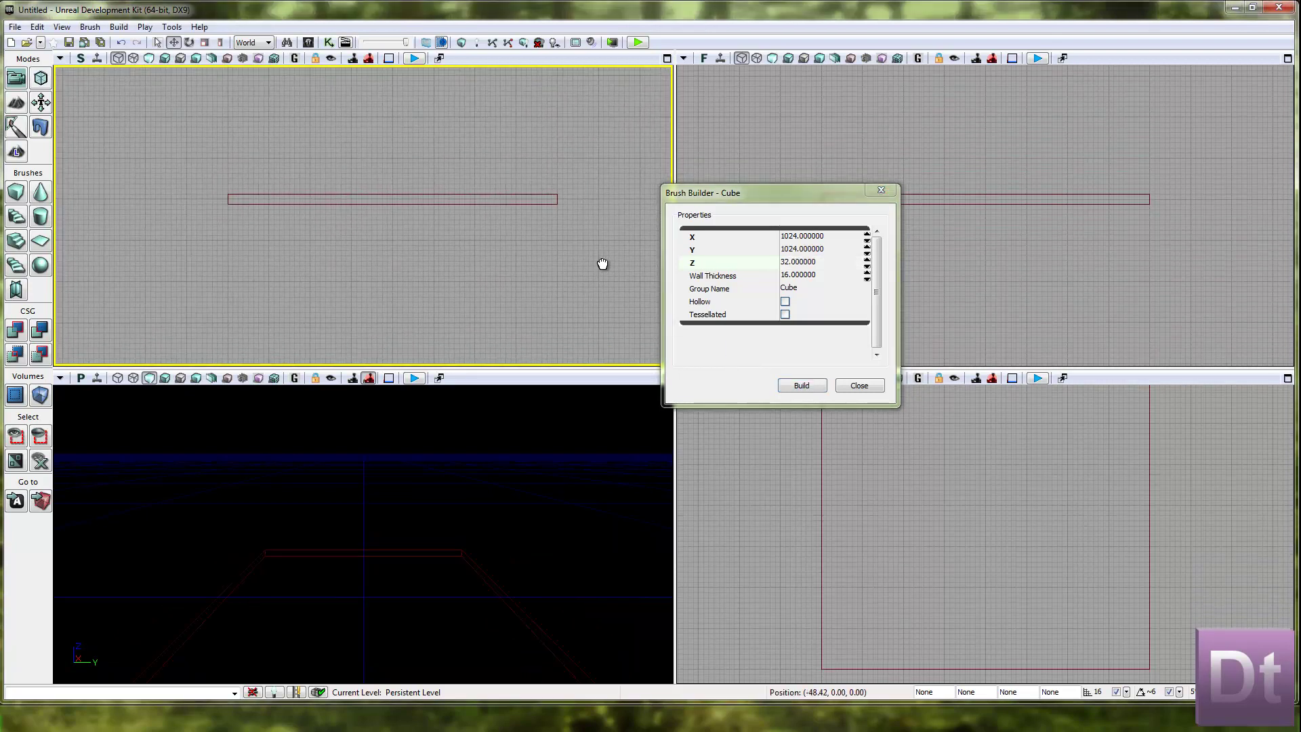
left_click(548, 201)
left_click_drag(392, 144, 392, 136)
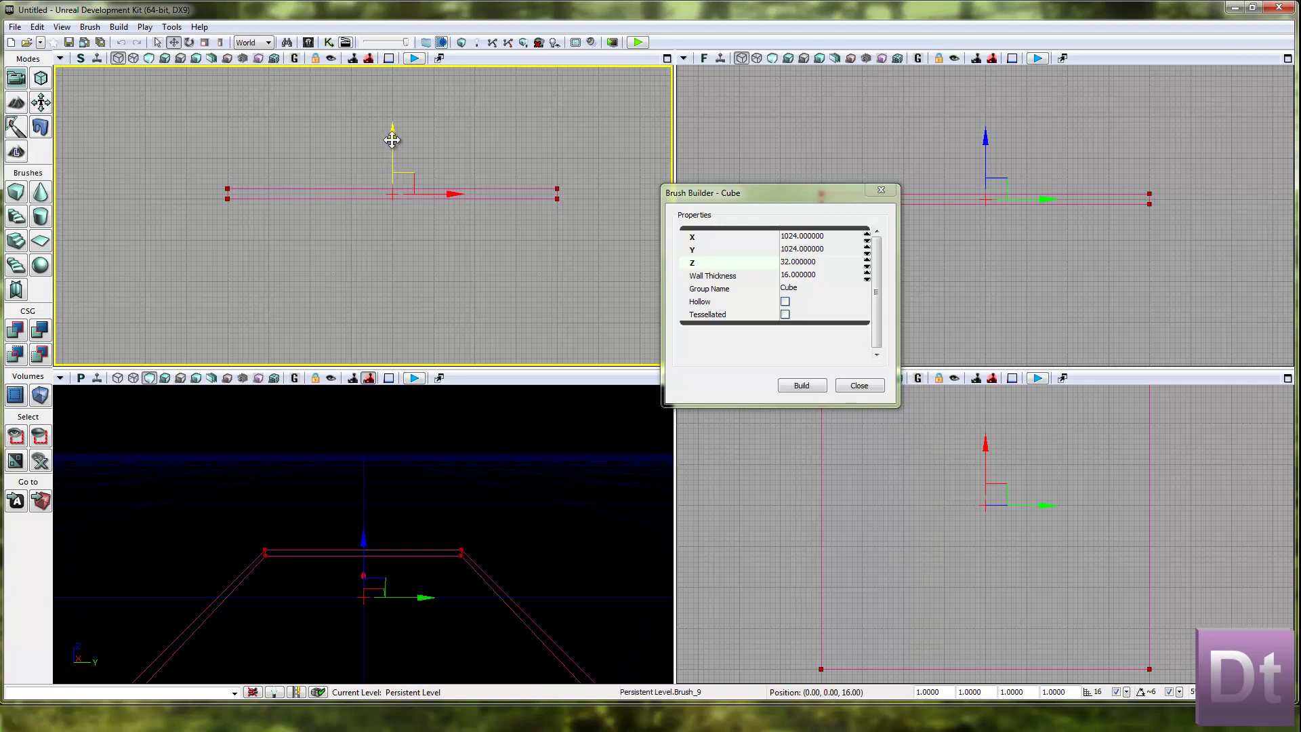
left_click(711, 332)
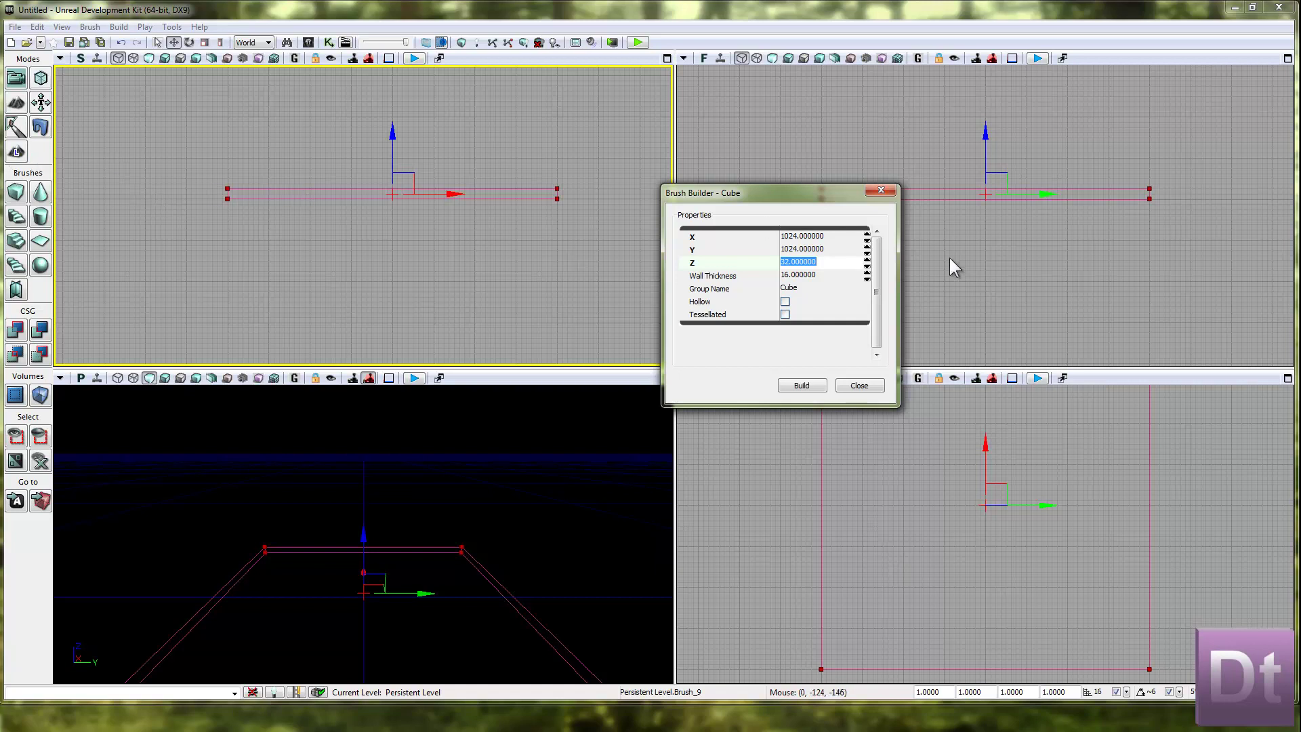
left_click(1042, 556)
scroll(968, 579, "down", 3)
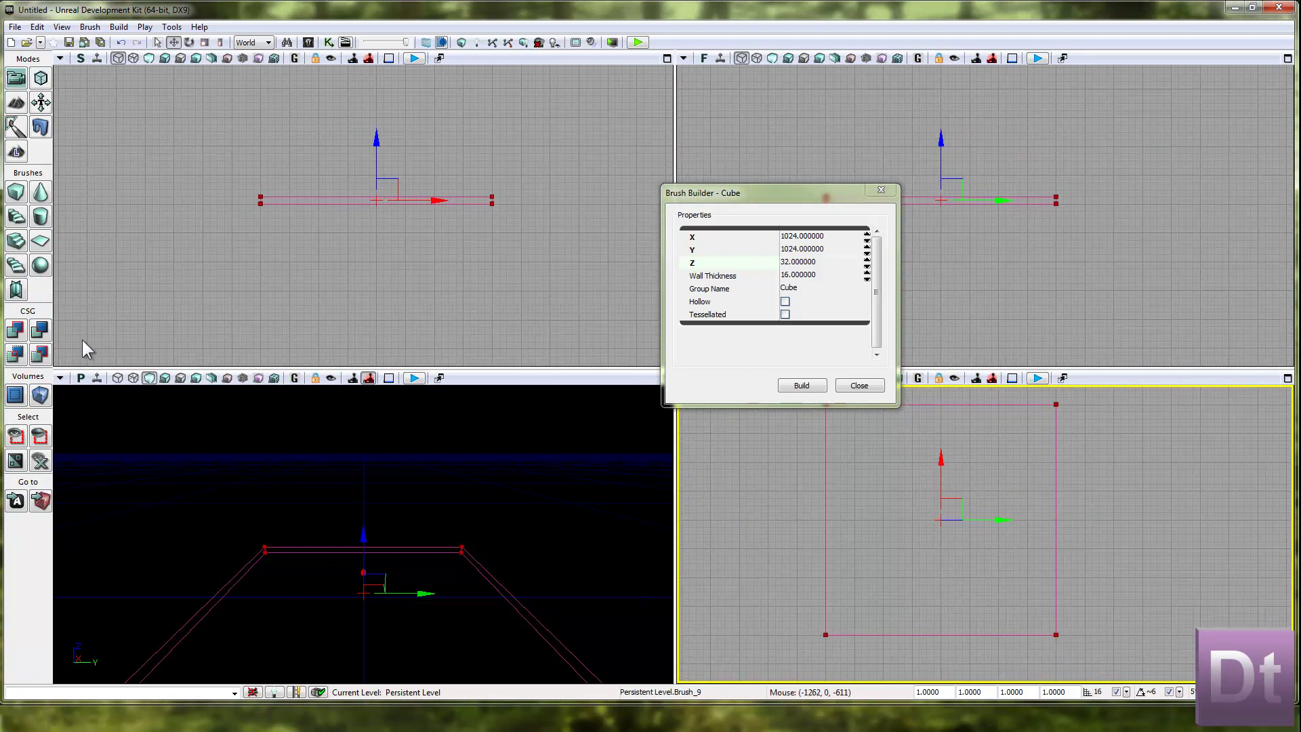
left_click(19, 334)
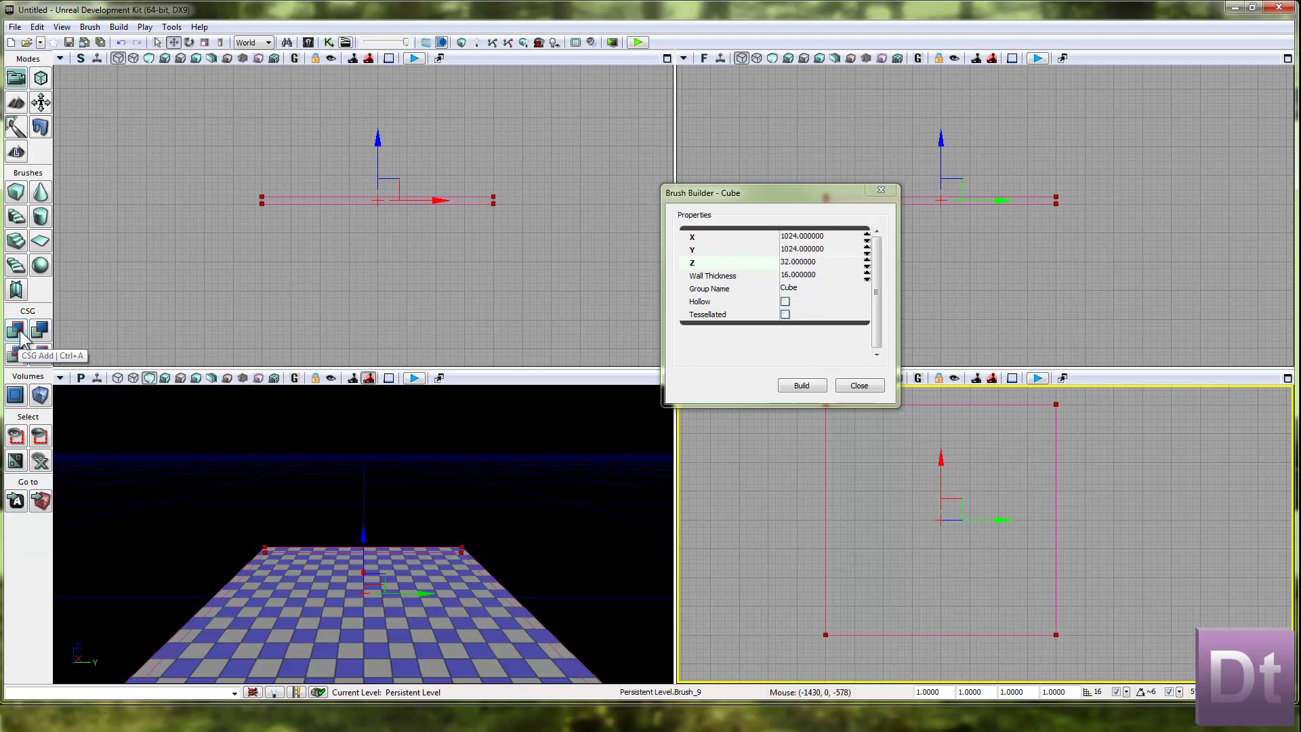
left_click(880, 190)
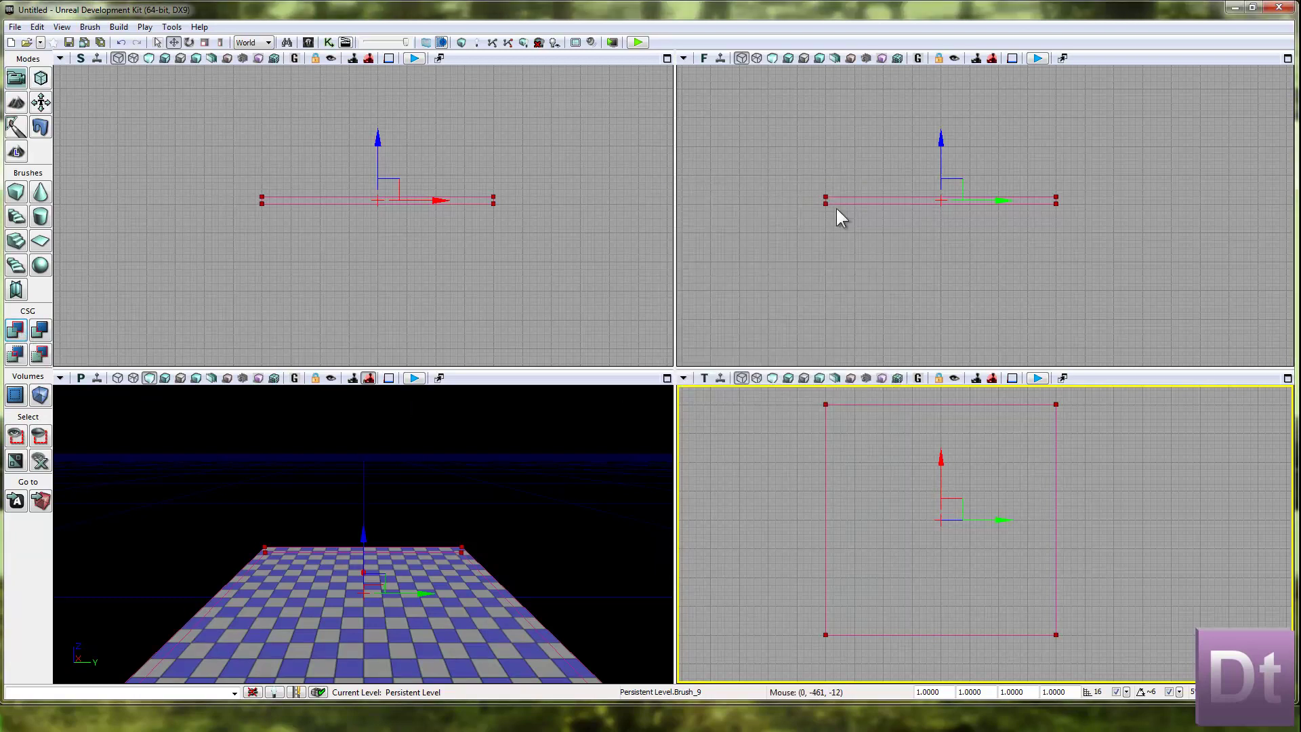
left_click(498, 560)
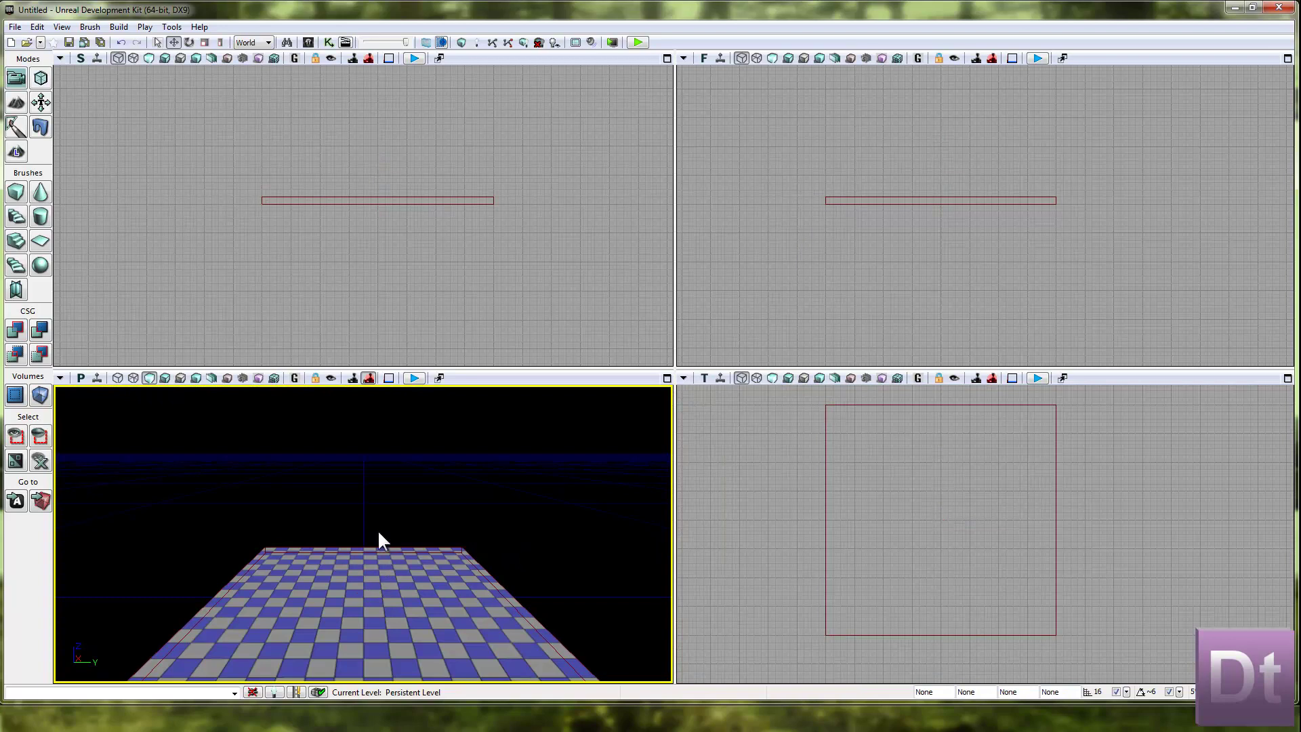
Step: Orbit and fly the perspective camera to inspect the checkered floor, then select its surface
right_click_drag(377, 530, 376, 547)
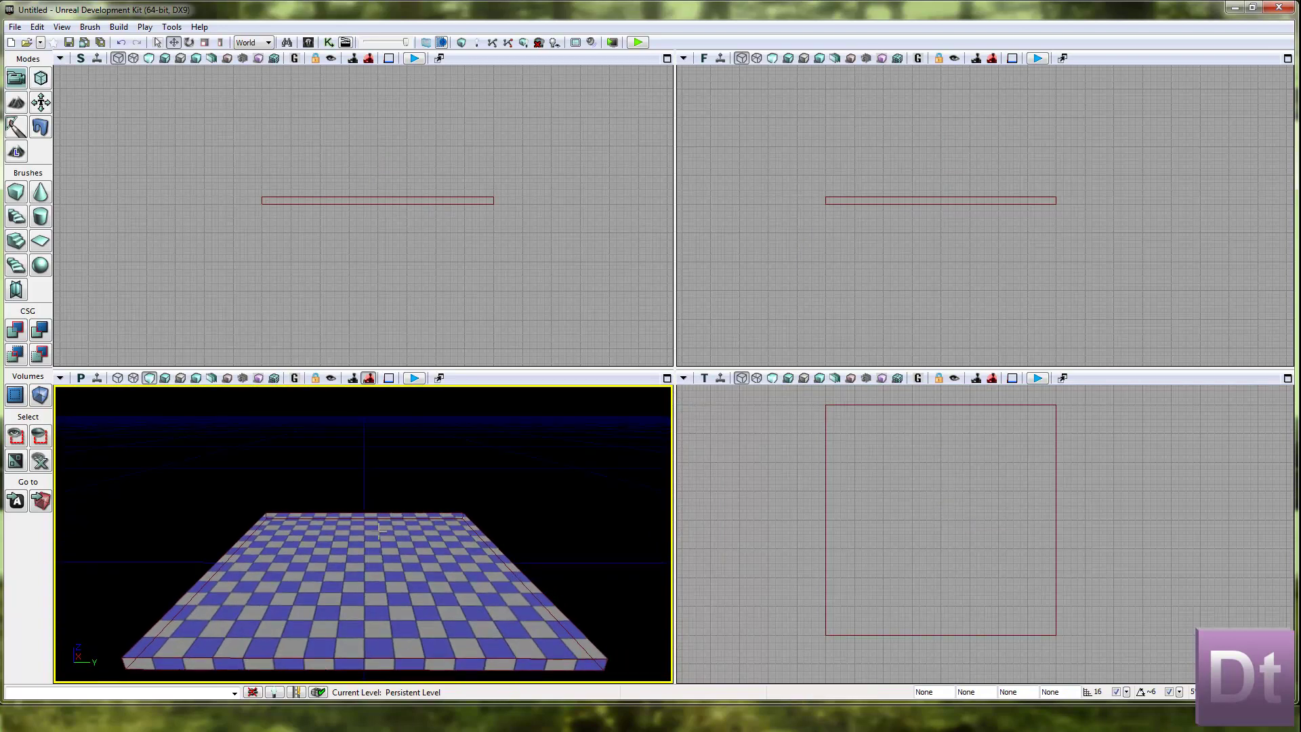
right_click_drag(379, 529, 275, 592)
key("s")
key("w")
scroll(323, 483, "up", 1)
scroll(270, 602, "down", 9)
scroll(277, 596, "up", 4)
scroll(272, 612, "up", 2)
scroll(274, 615, "down", 3)
scroll(241, 632, "down", 3)
scroll(274, 612, "up", 1)
left_click(353, 527)
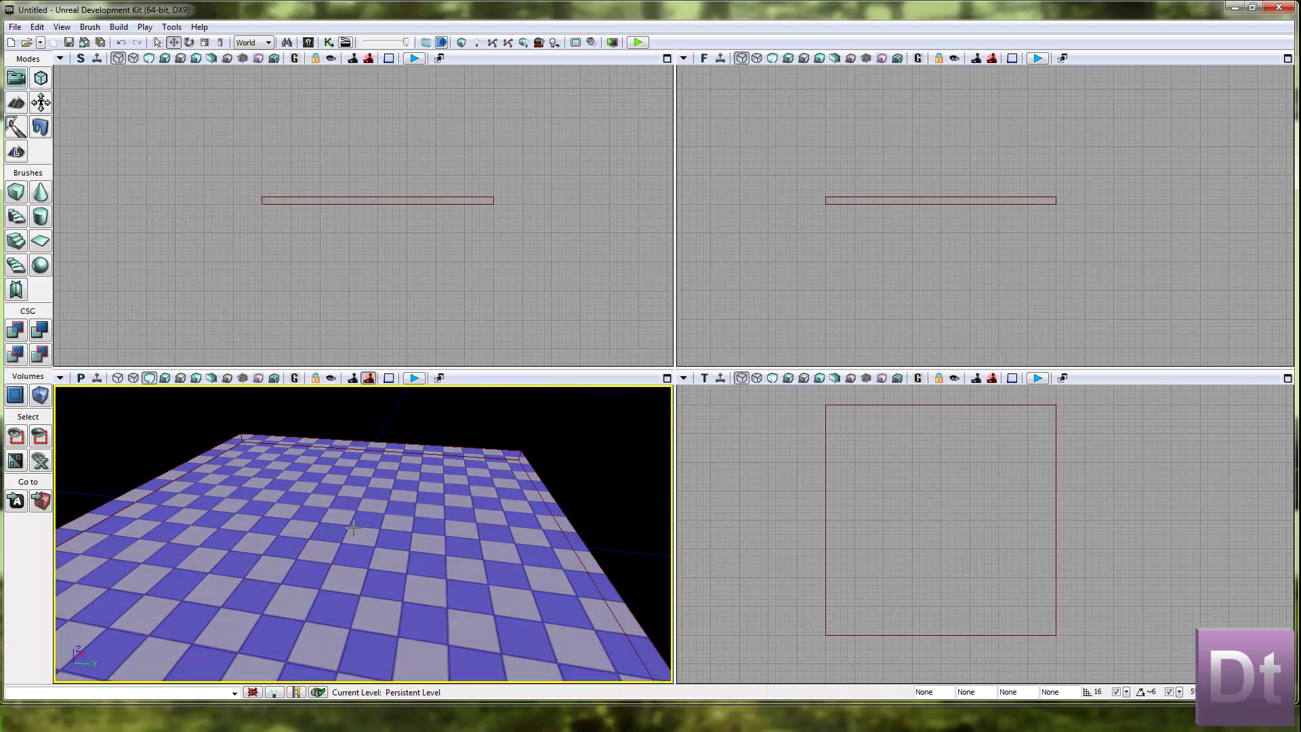
Step: Add a point light on the floor and drag it up along Z above the slab
right_click(303, 573)
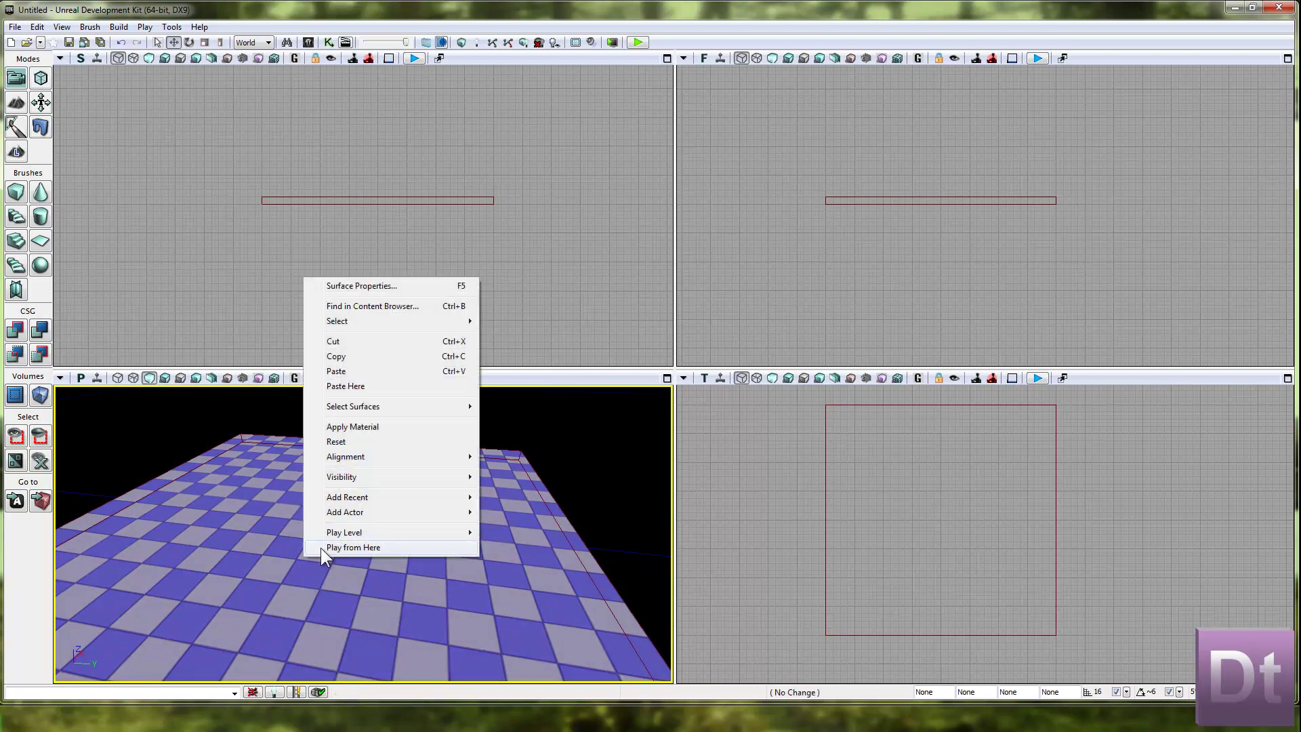
mouse_move(385, 514)
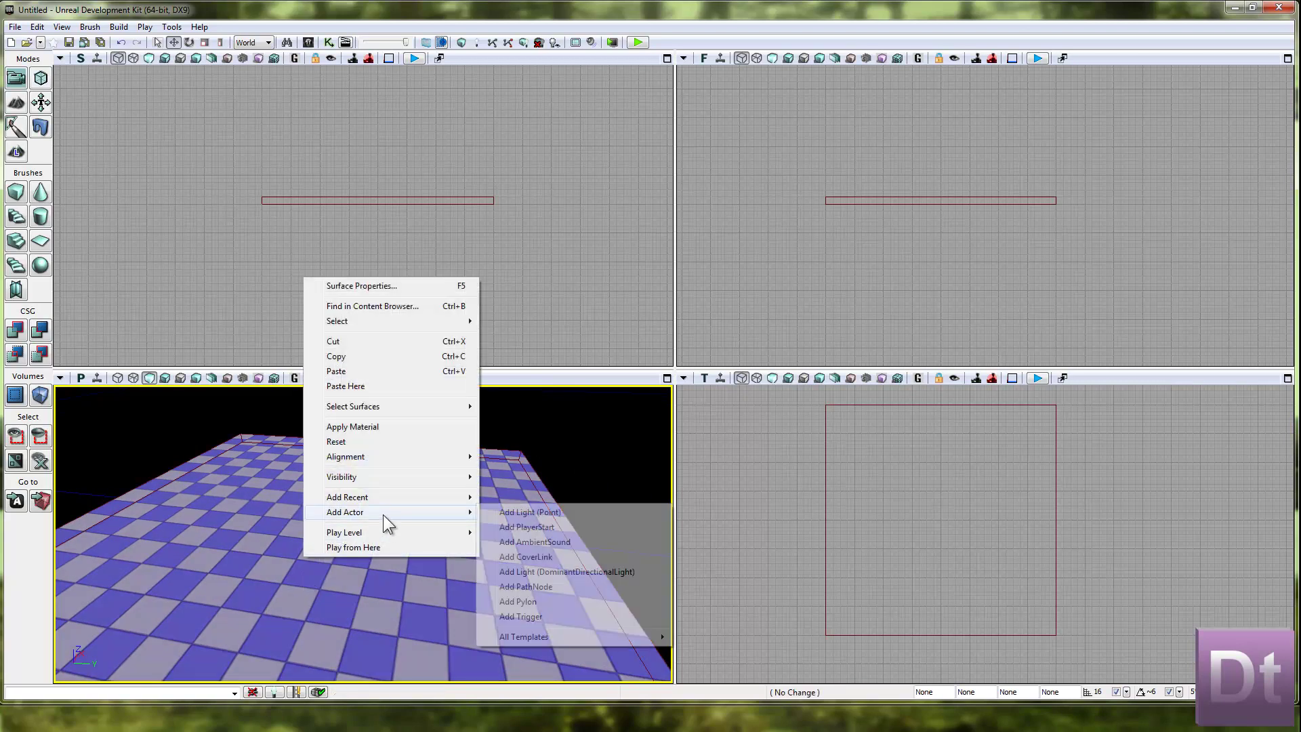
left_click(510, 516)
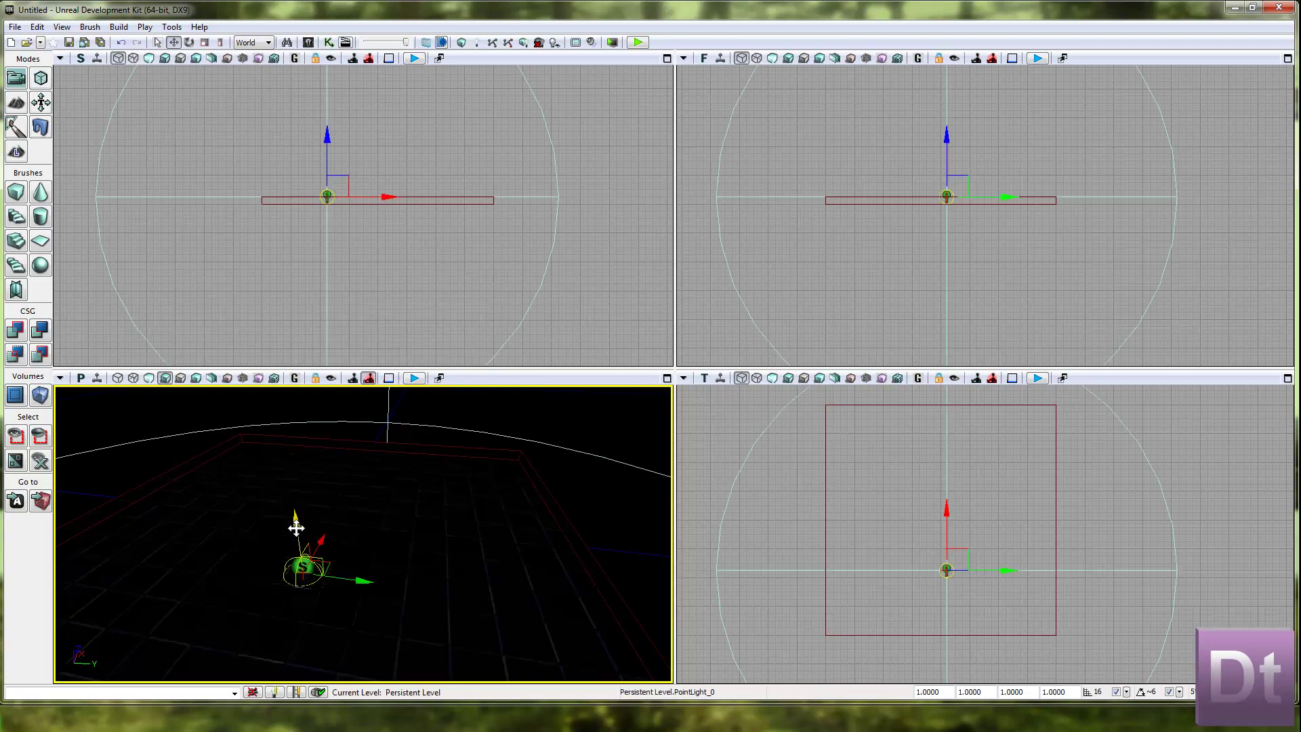
left_click_drag(287, 354, 367, 395)
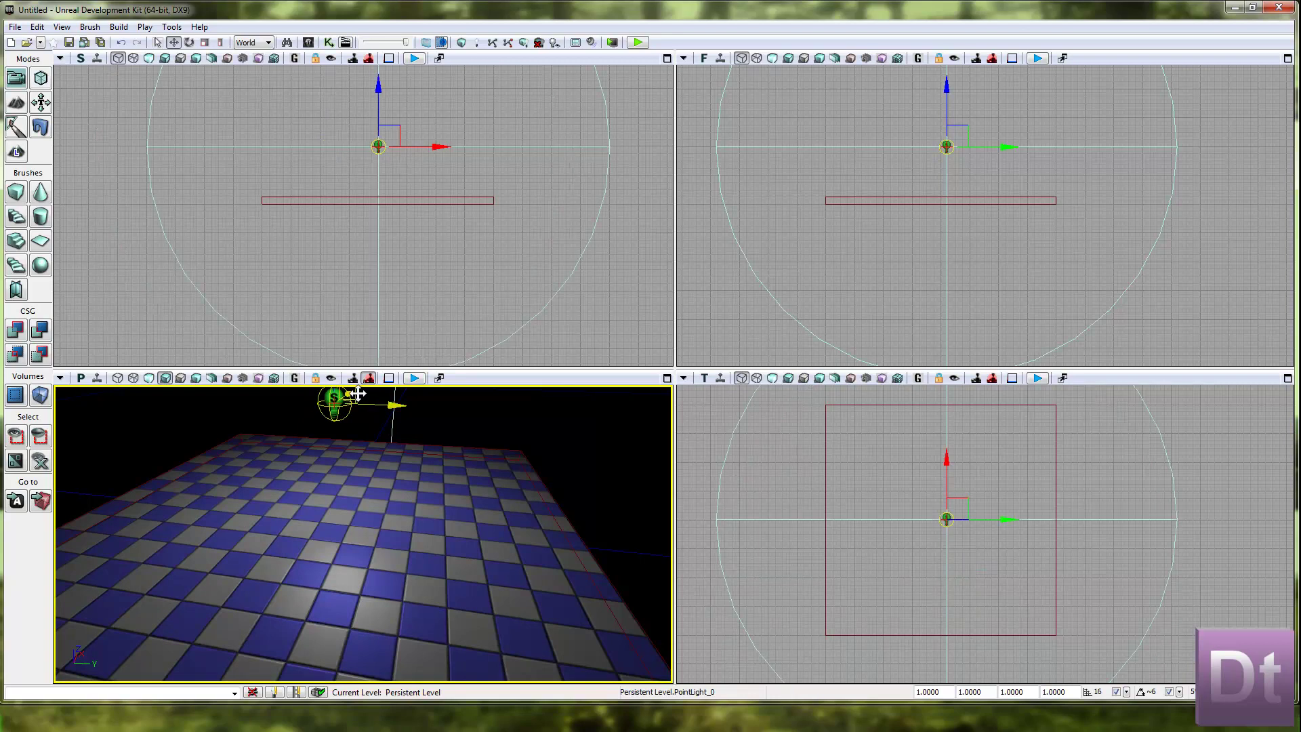
Step: Build lighting with Use Lightmass unchecked and close the Map Check window
left_click(475, 45)
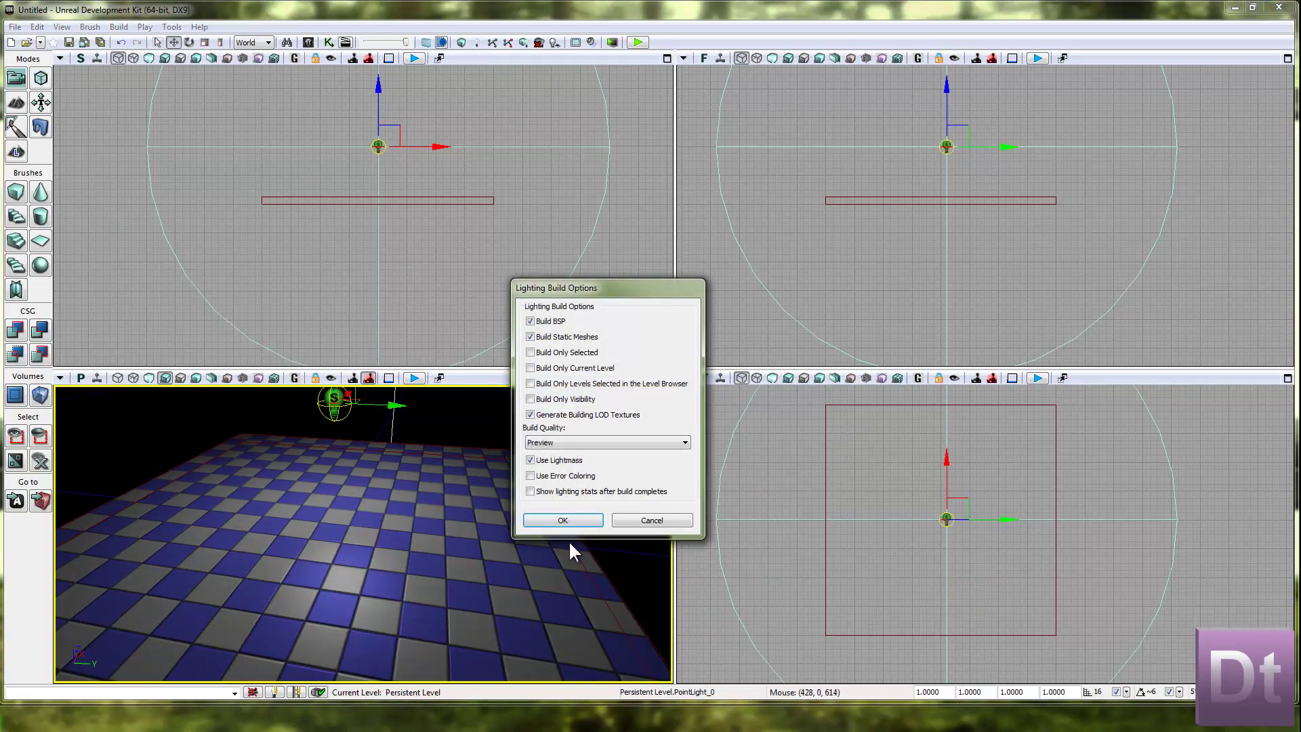
left_click(551, 462)
left_click(559, 520)
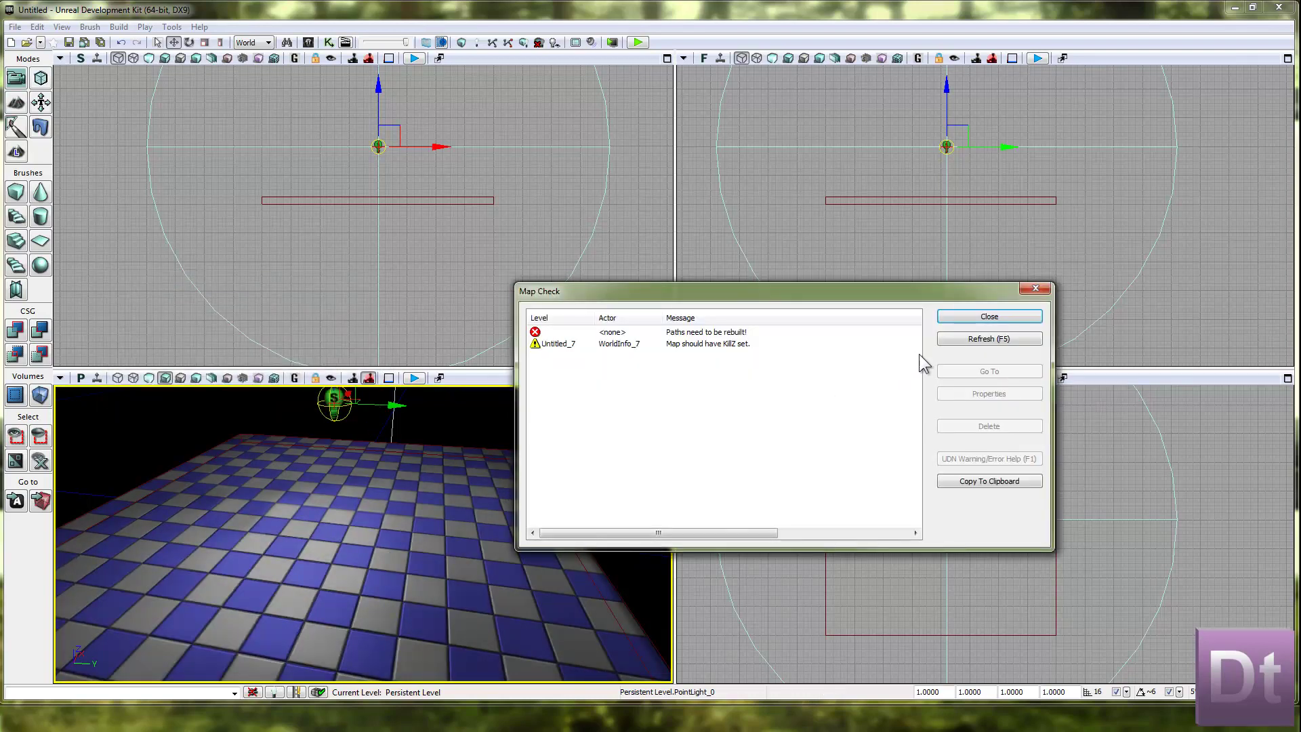
left_click(965, 317)
left_click(260, 618)
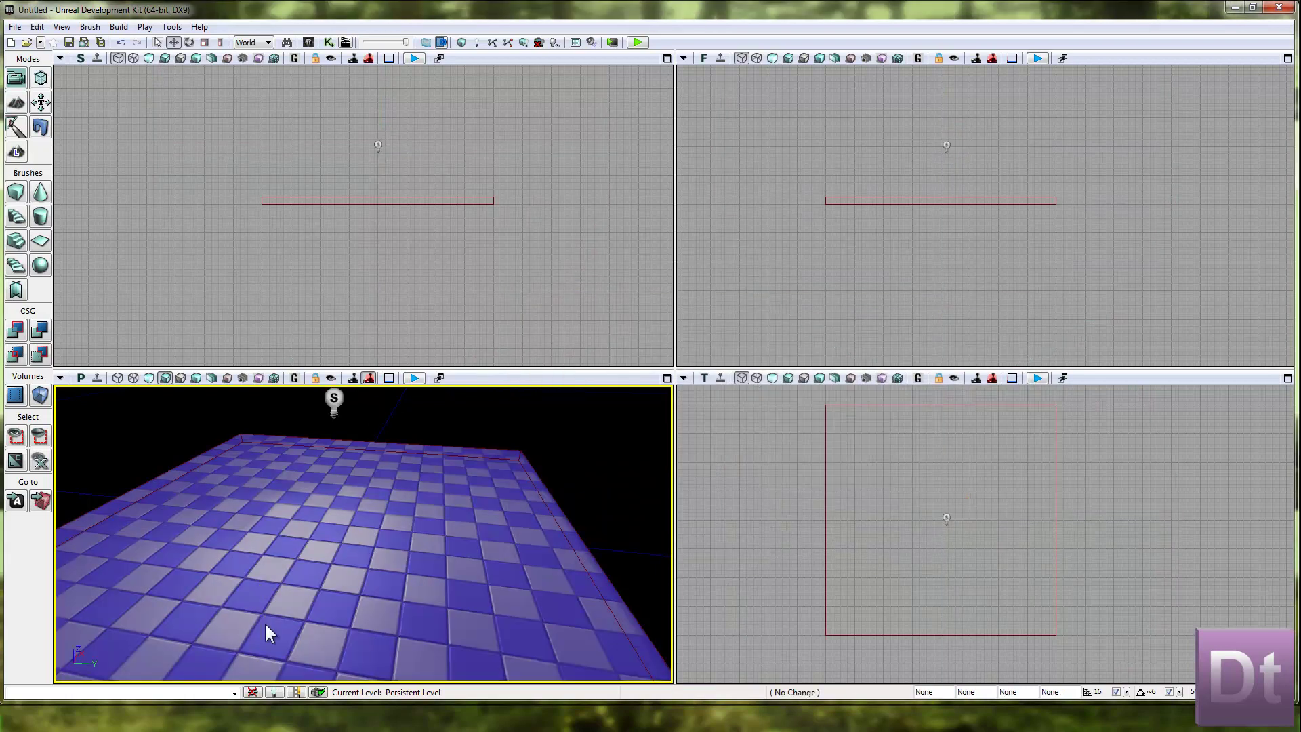
right_click(264, 621)
left_click(290, 596)
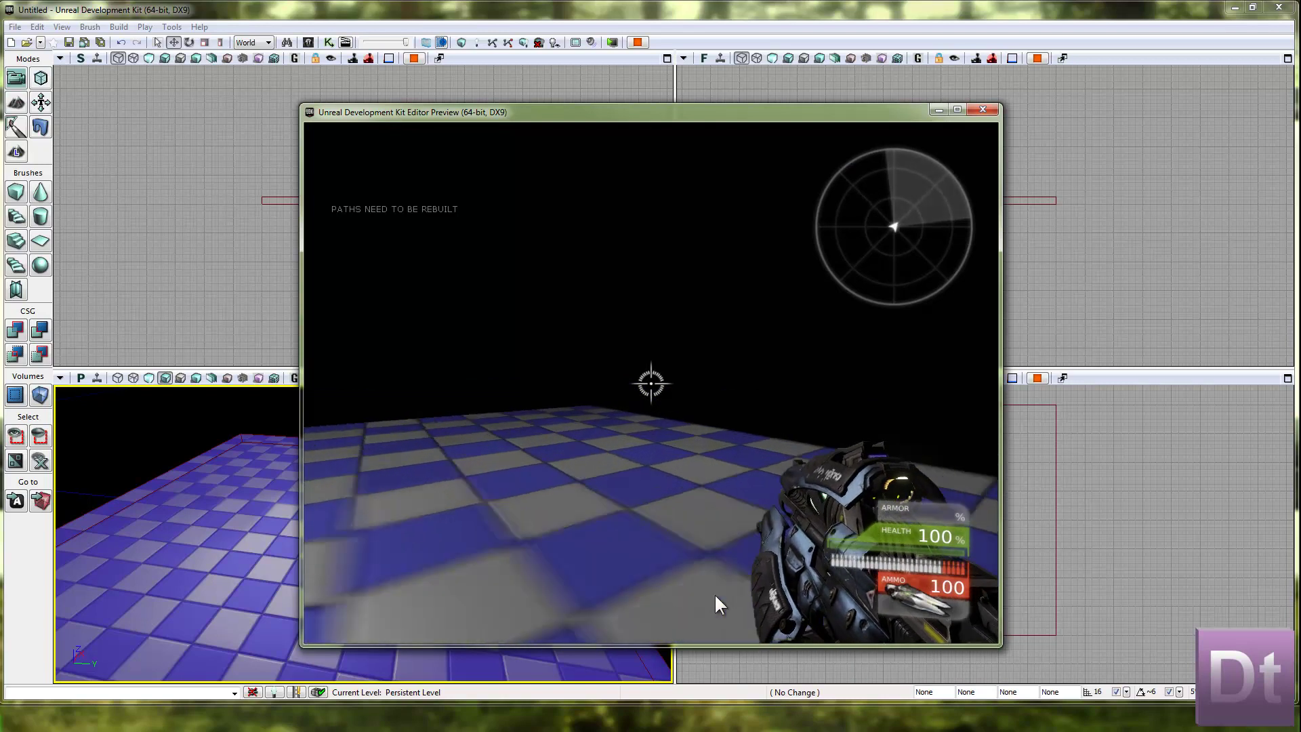
left_click(390, 603)
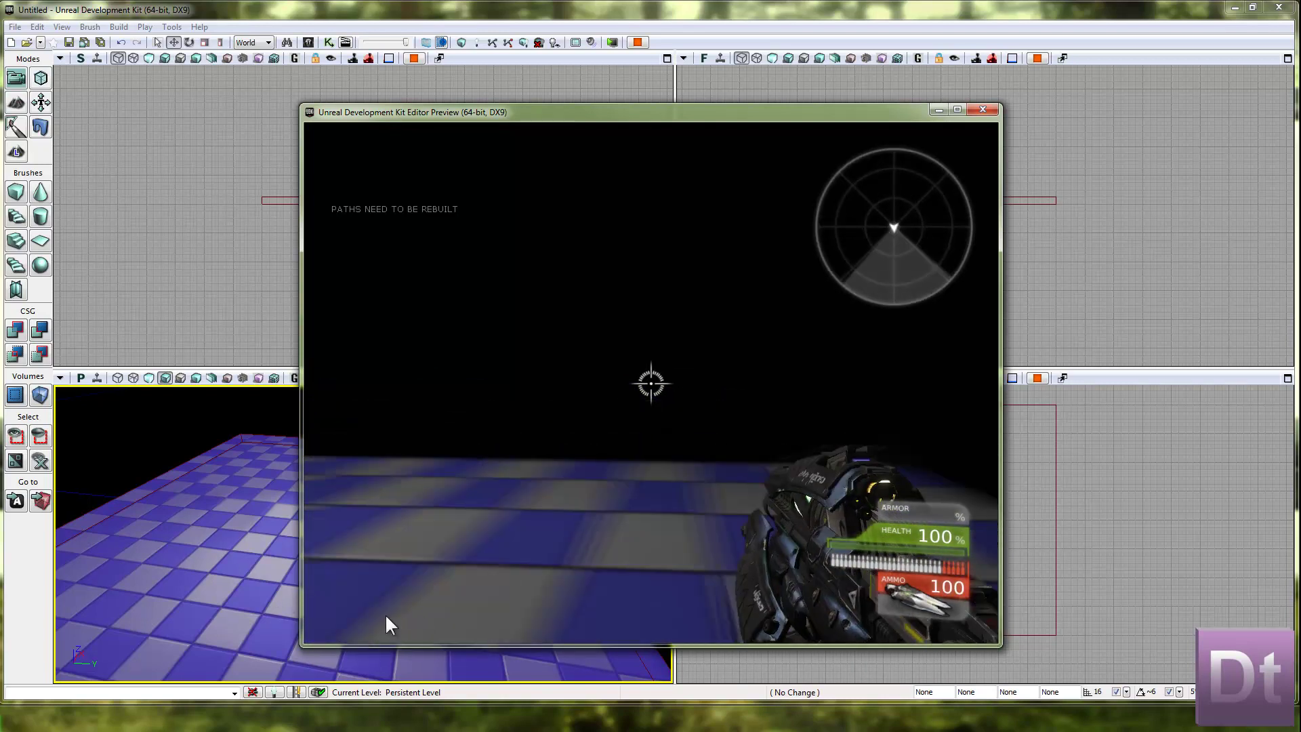
left_click(301, 609)
left_click(301, 604)
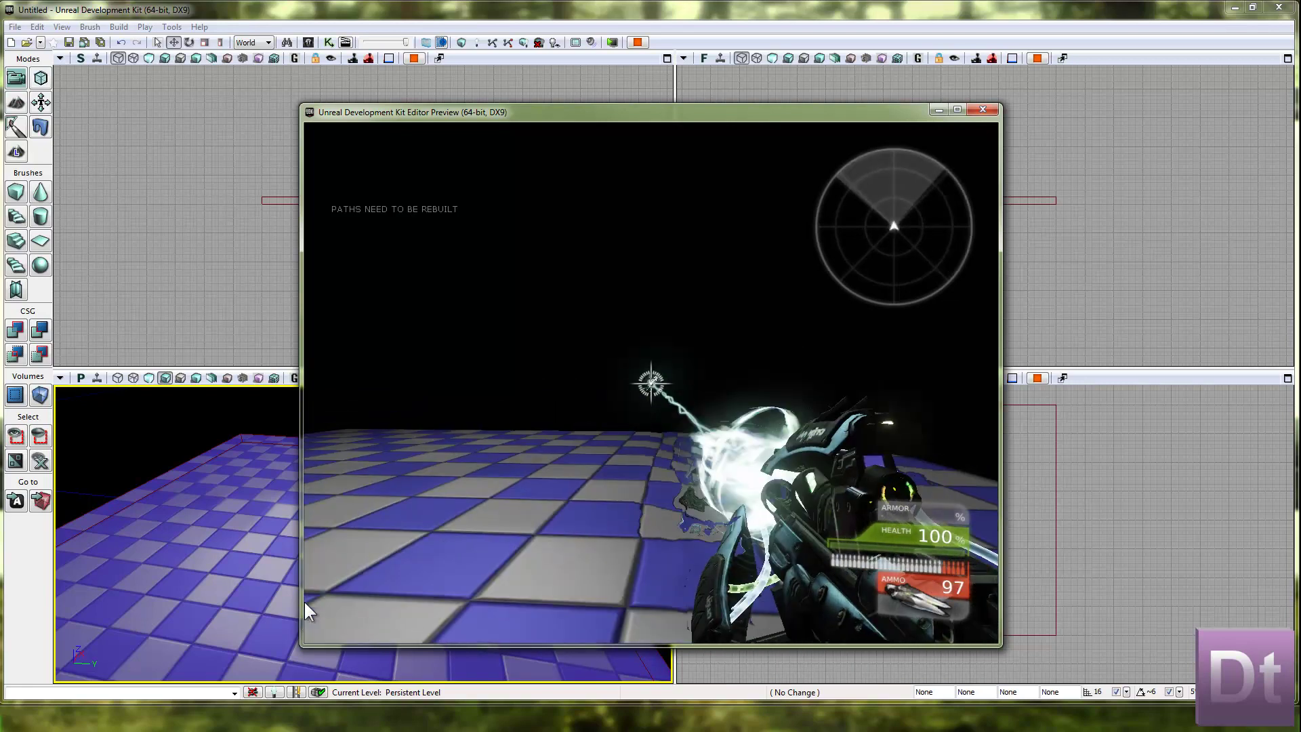
left_click_drag(303, 602, 428, 640)
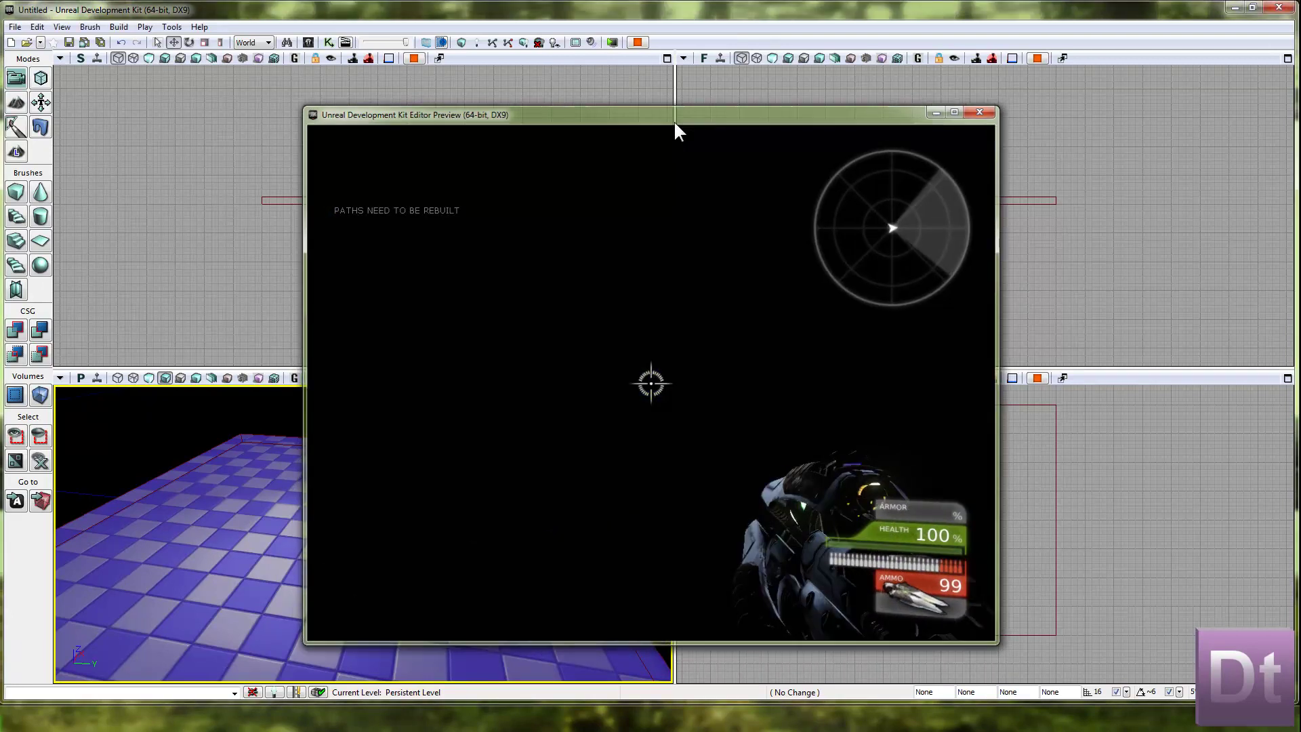
key("Escape")
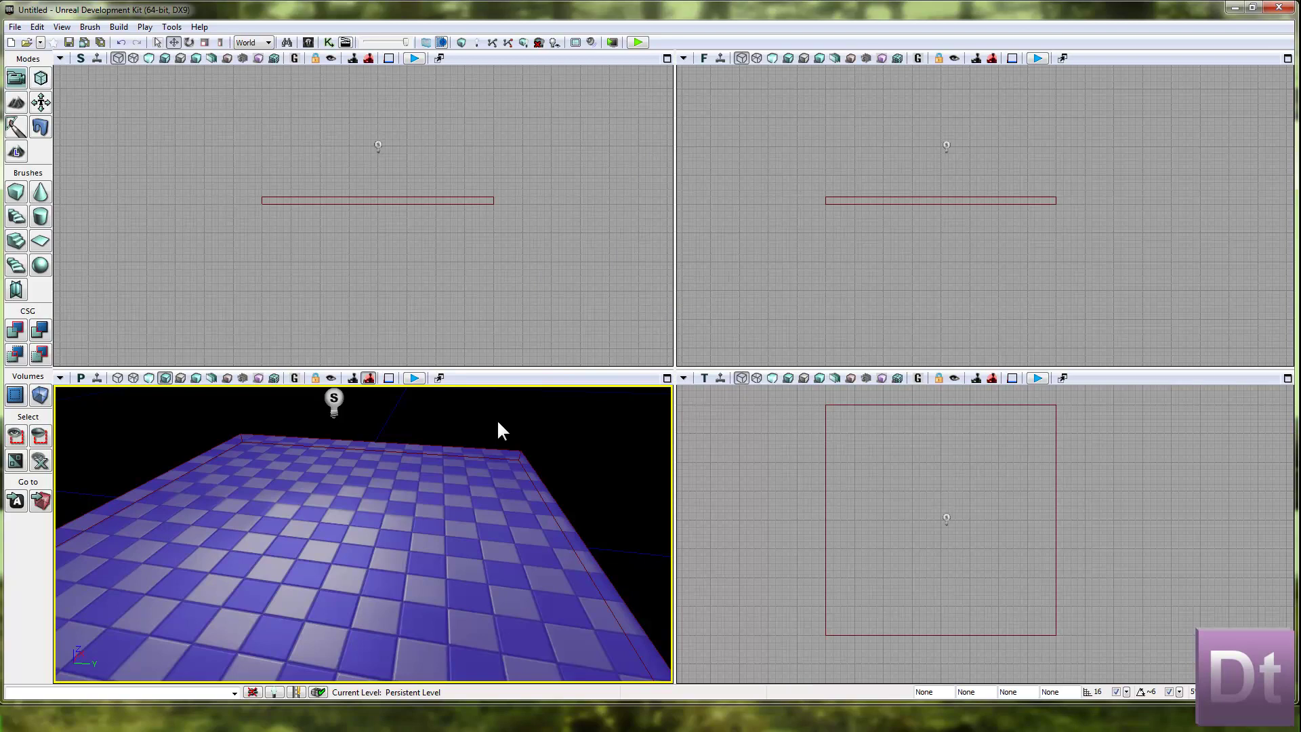
Step: Select the builder brush in the Front view and raise it above the floor slab
left_click(526, 408)
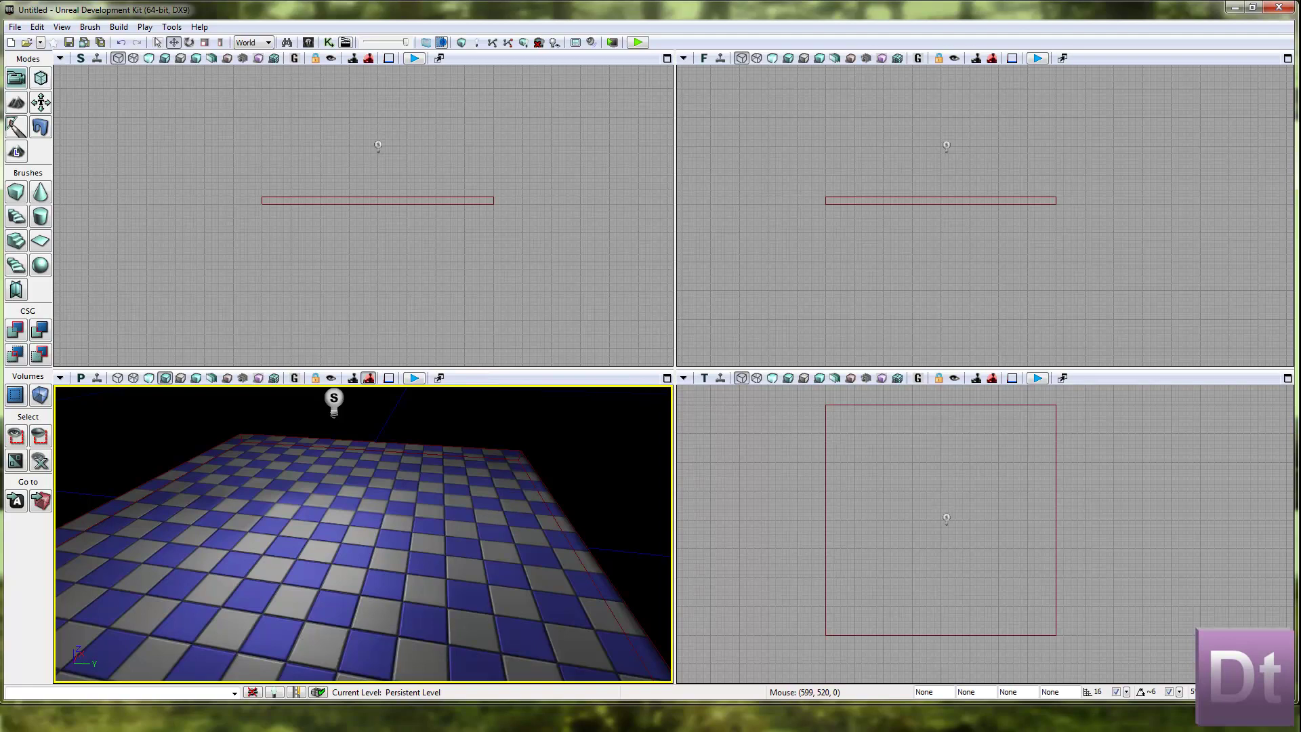
left_click(996, 200)
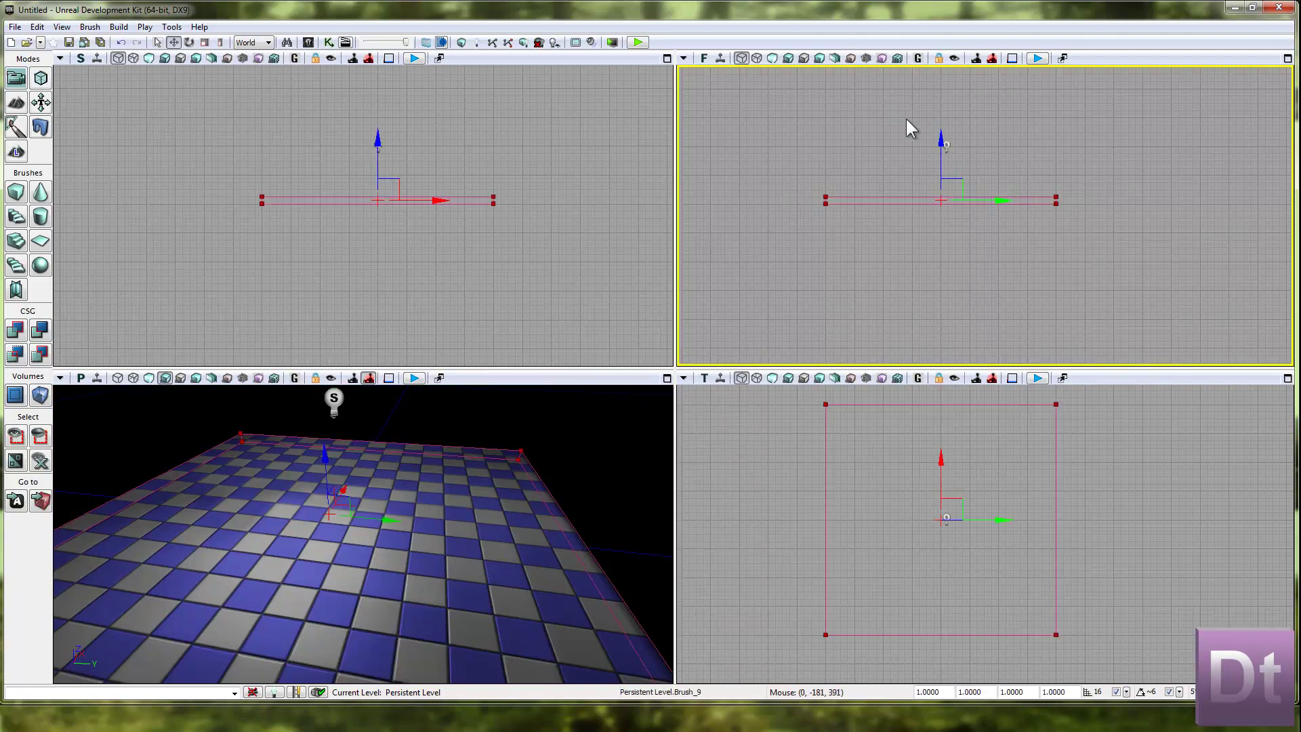
left_click_drag(942, 146, 947, 202, "alt")
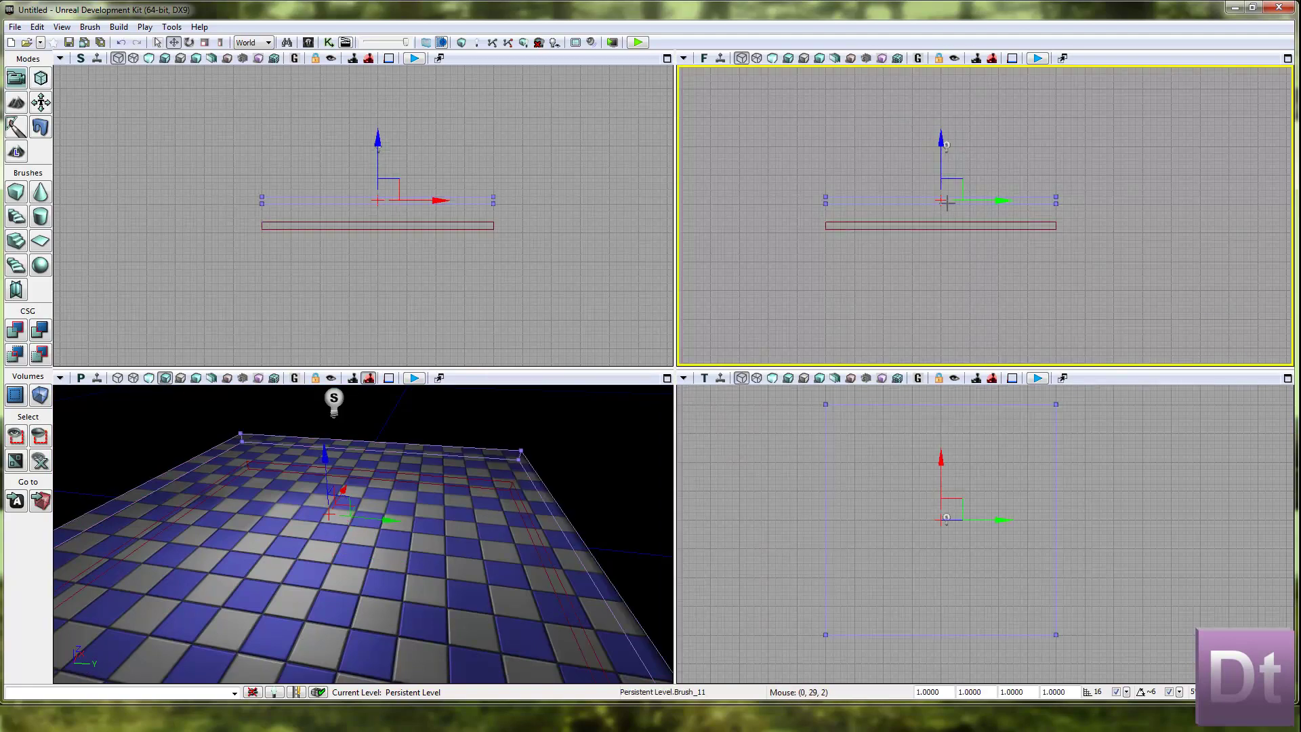
left_click(954, 212)
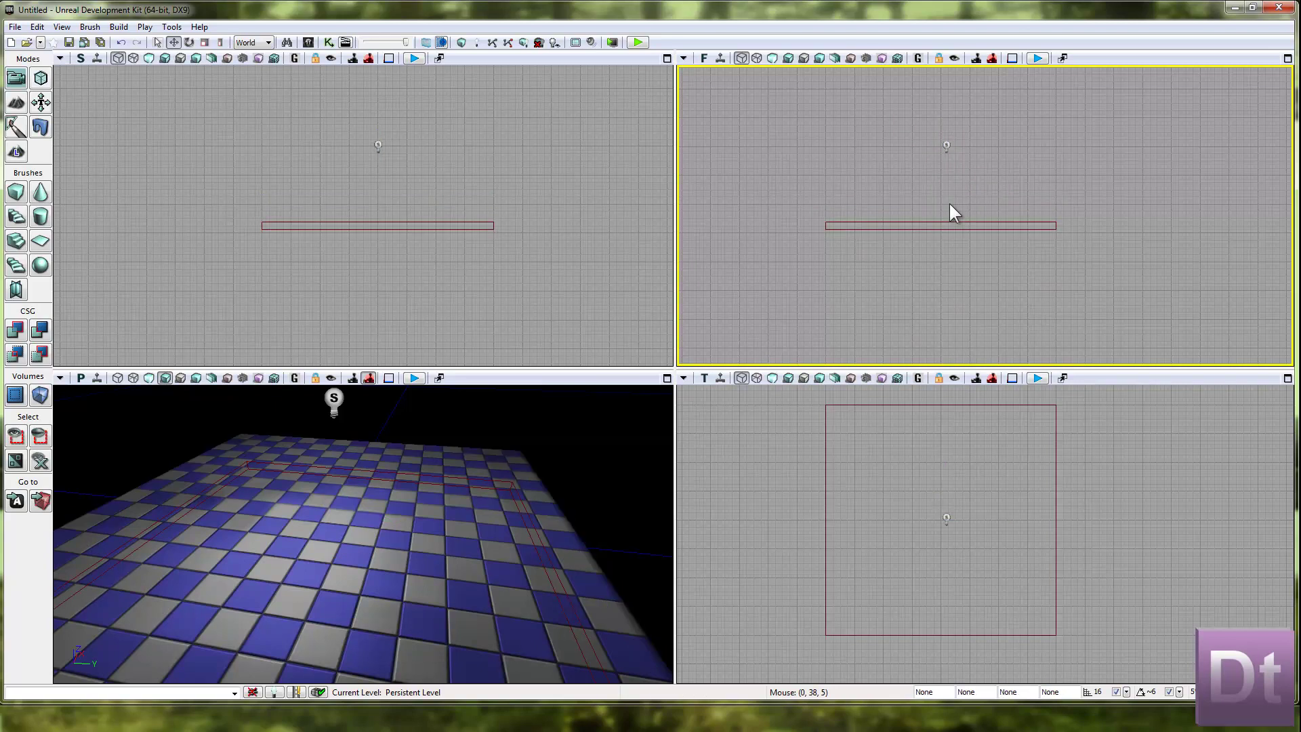
left_click(950, 218)
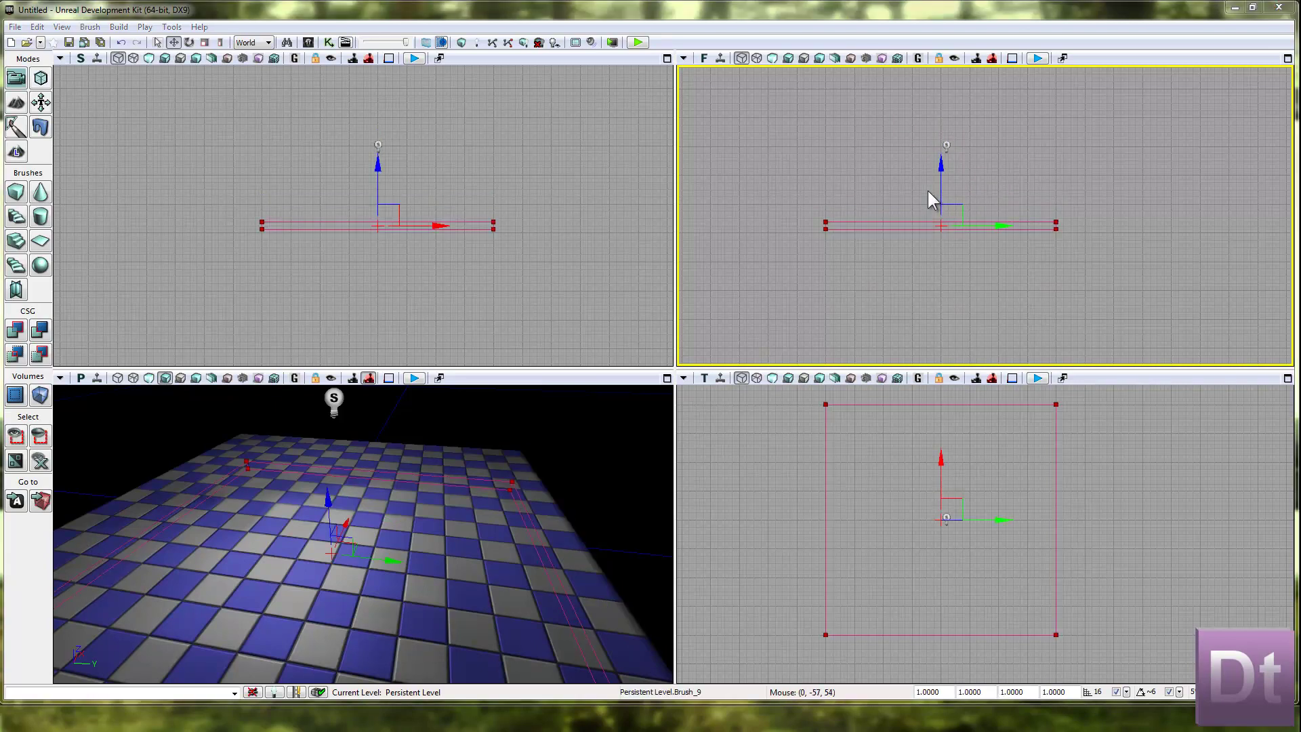
left_click_drag(934, 172, 948, 142)
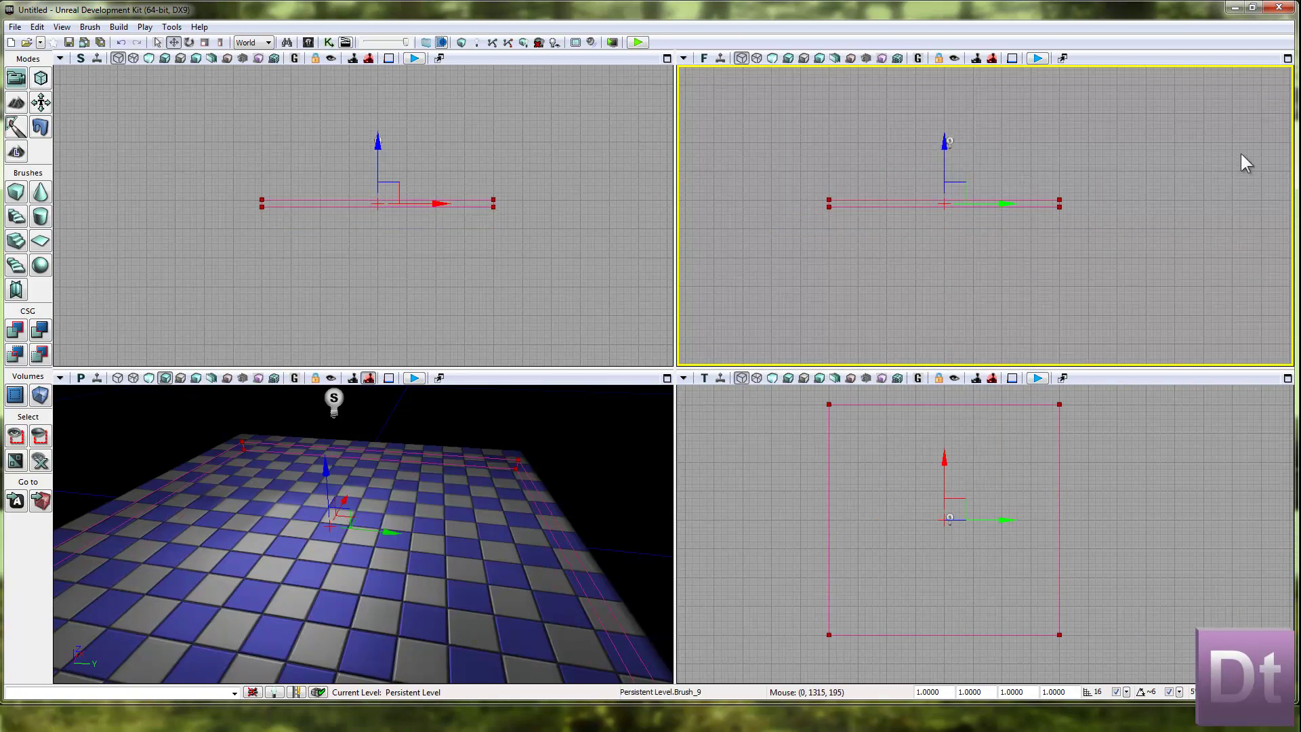
Step: Maximize the Top view and rebuild the cube brush at X 2048 and Y 2048
left_click(1288, 378)
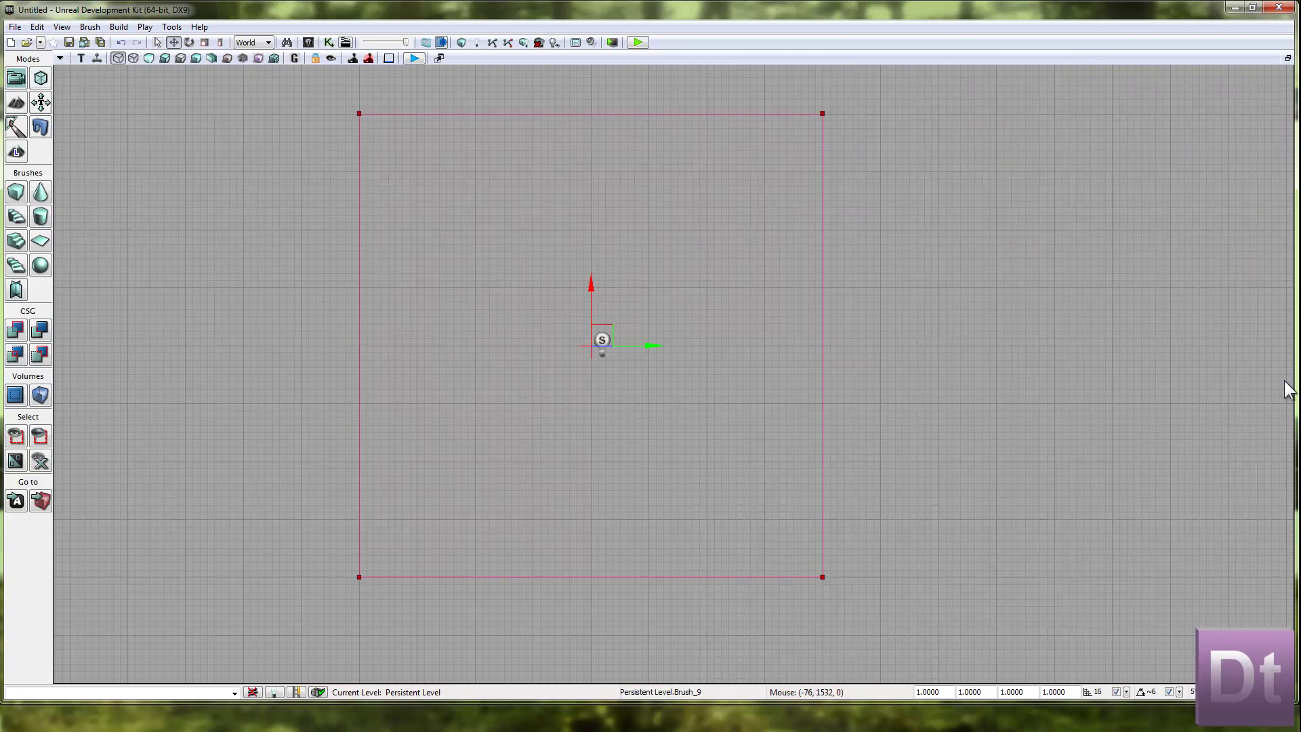
mouse_move(369, 273)
left_mouse_down()
mouse_move(485, 311)
mouse_move(550, 282)
left_mouse_up()
scroll(448, 294, "down", 2)
scroll(435, 218, "down", 4)
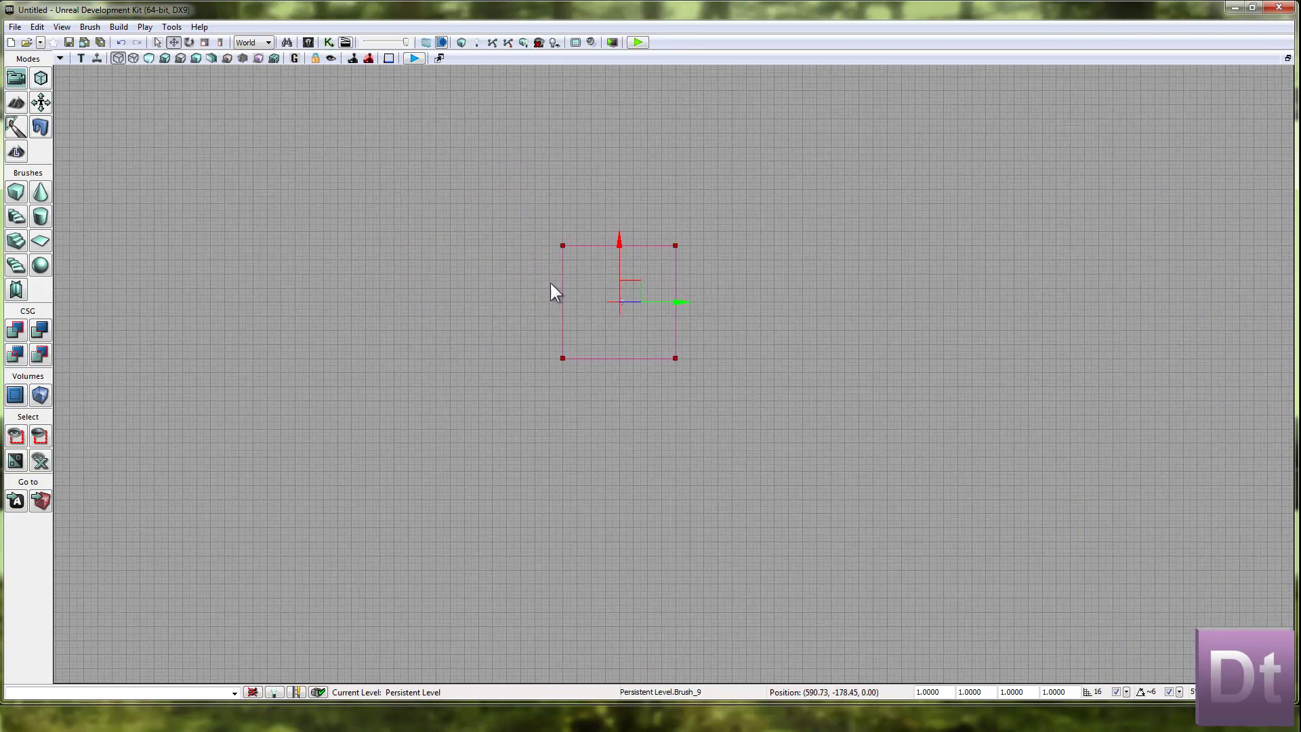
right_click(26, 197)
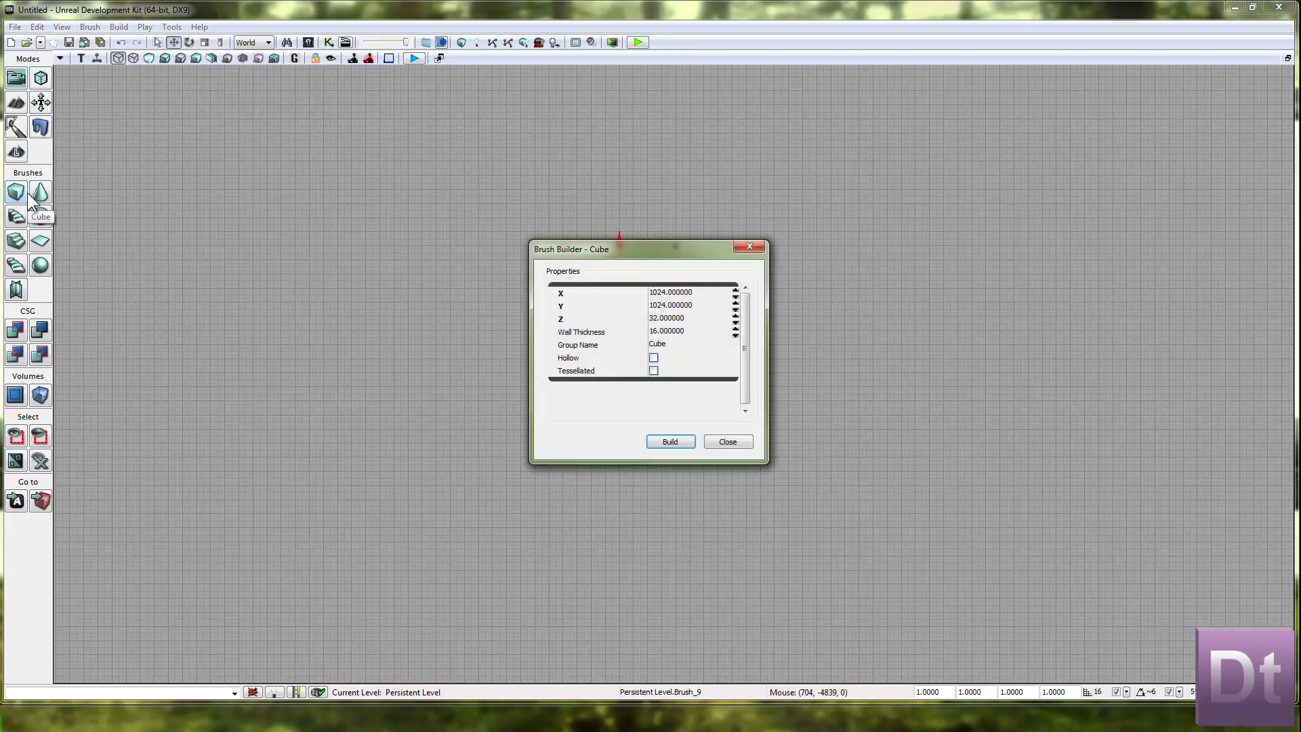
left_click(679, 294)
left_click(654, 296)
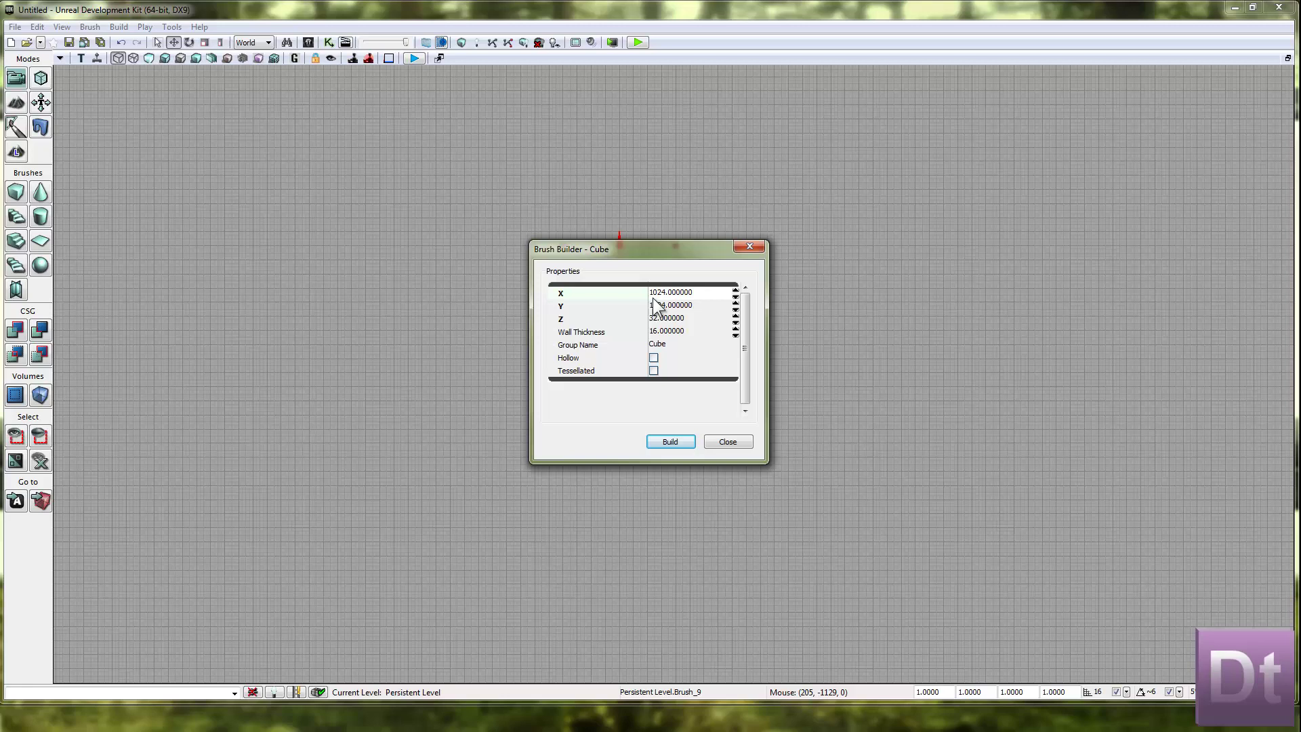
key("Delete")
key("Delete")
key("Tab")
type("2")
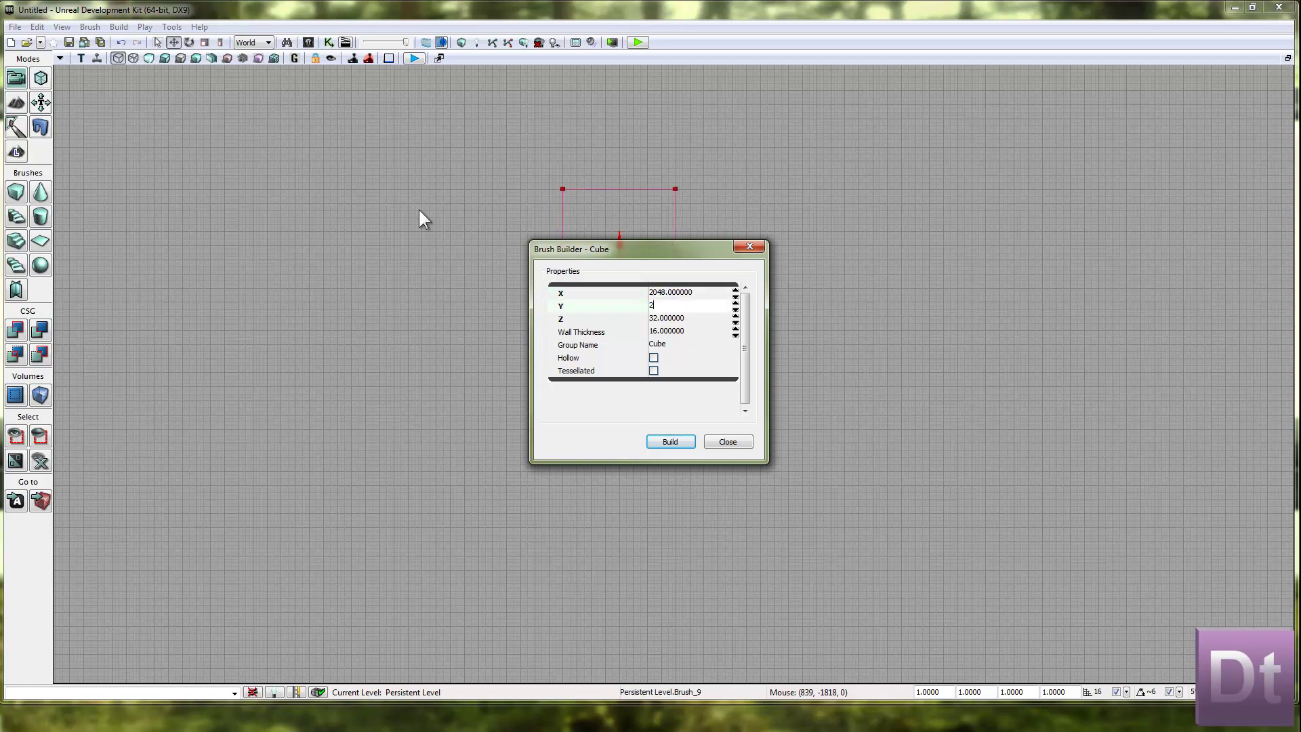
type("048")
key("Tab")
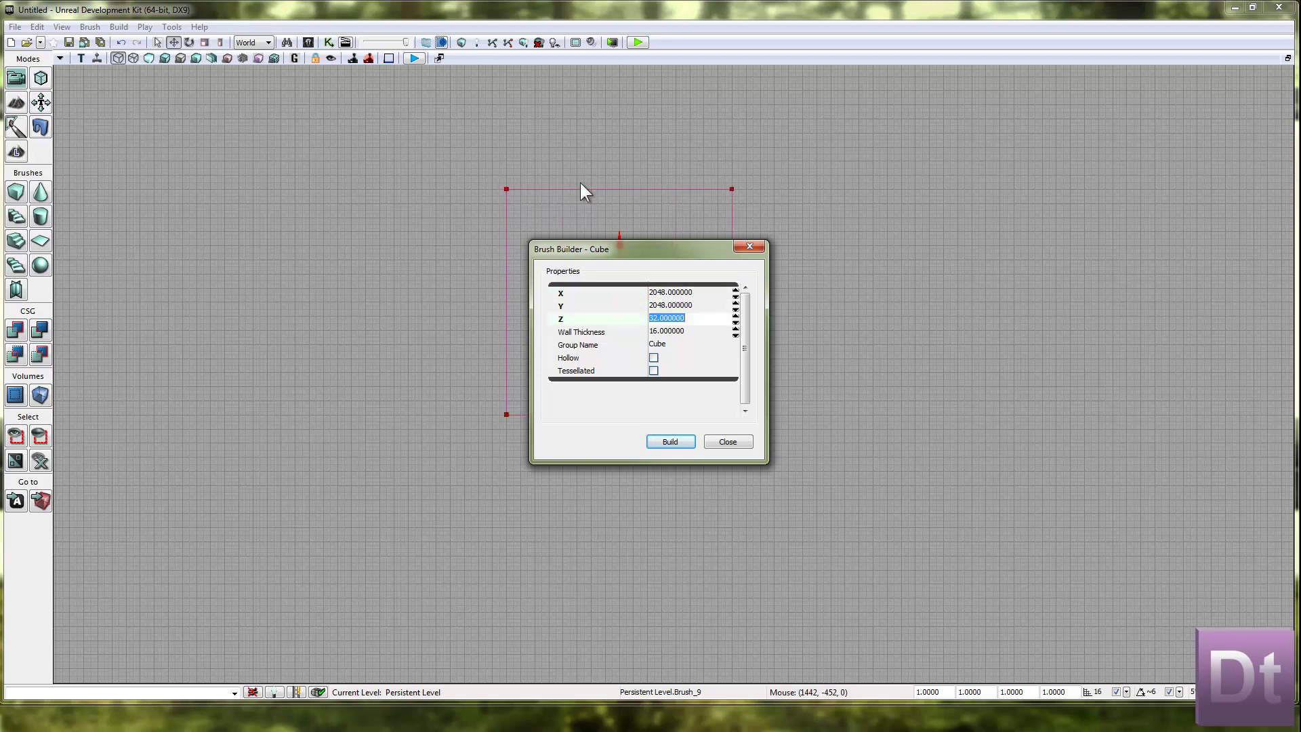
left_click(667, 442)
left_click(748, 247)
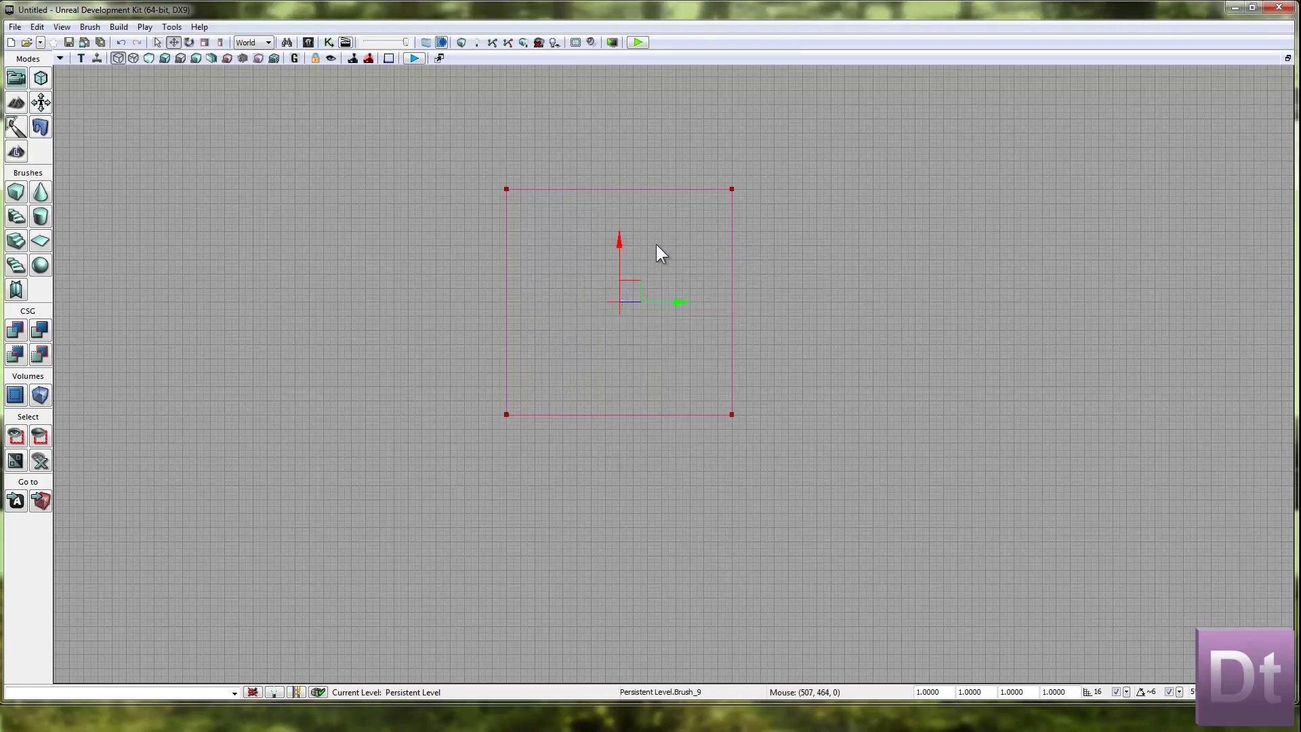
Step: CSG Add the 2048 × 2048 slab as floor, then reselect the brush and slide it sideways
left_click(17, 339)
scroll(473, 247, "up", 3)
mouse_move(808, 283)
left_mouse_down()
mouse_move(746, 286)
mouse_move(738, 274)
left_mouse_up()
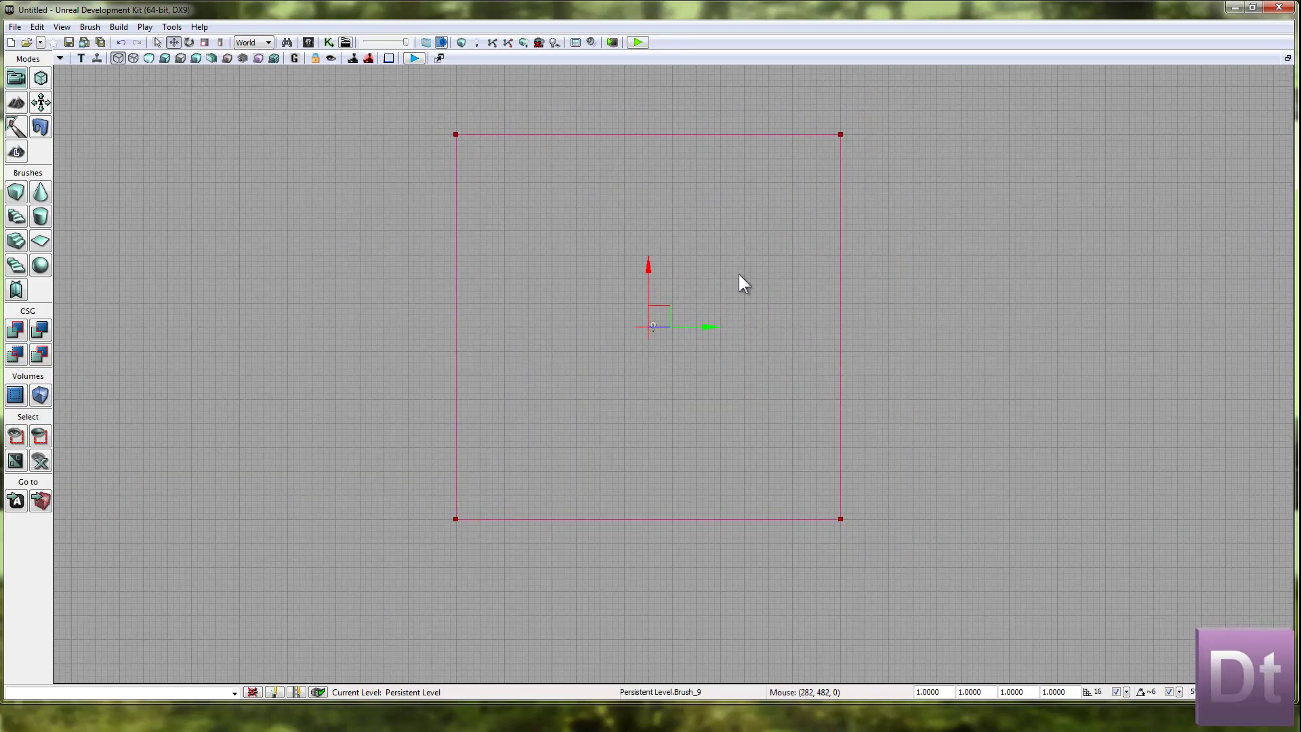
left_click(672, 237)
left_click(666, 143)
mouse_move(677, 316)
left_mouse_down()
mouse_move(801, 325)
mouse_move(1022, 278)
mouse_move(1194, 265)
mouse_move(709, 291)
mouse_move(720, 292)
left_mouse_up()
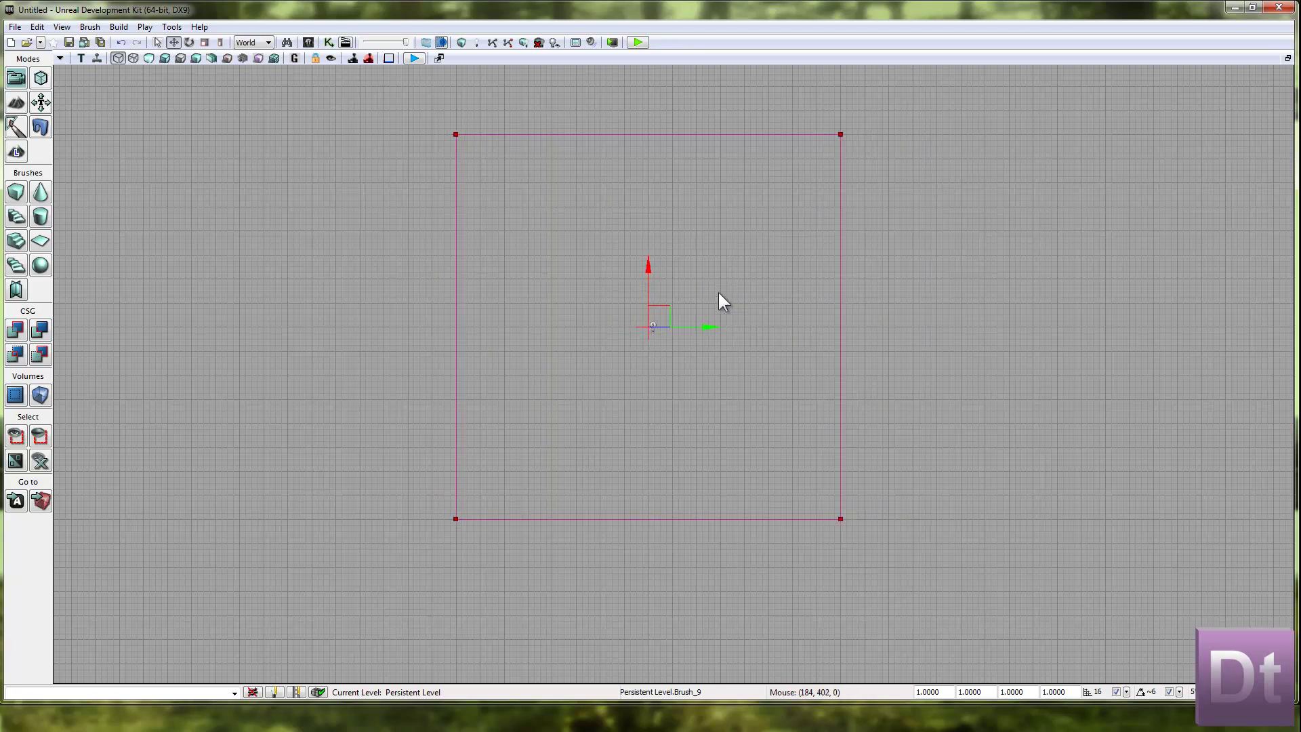
Step: Set the cube brush to Z 256 and X 32 for a thin wall
right_click(16, 191)
mouse_move(626, 256)
left_mouse_down()
mouse_move(1046, 260)
mouse_move(1121, 290)
mouse_move(1023, 305)
mouse_move(1015, 282)
mouse_move(989, 280)
left_mouse_up()
left_click(1057, 353)
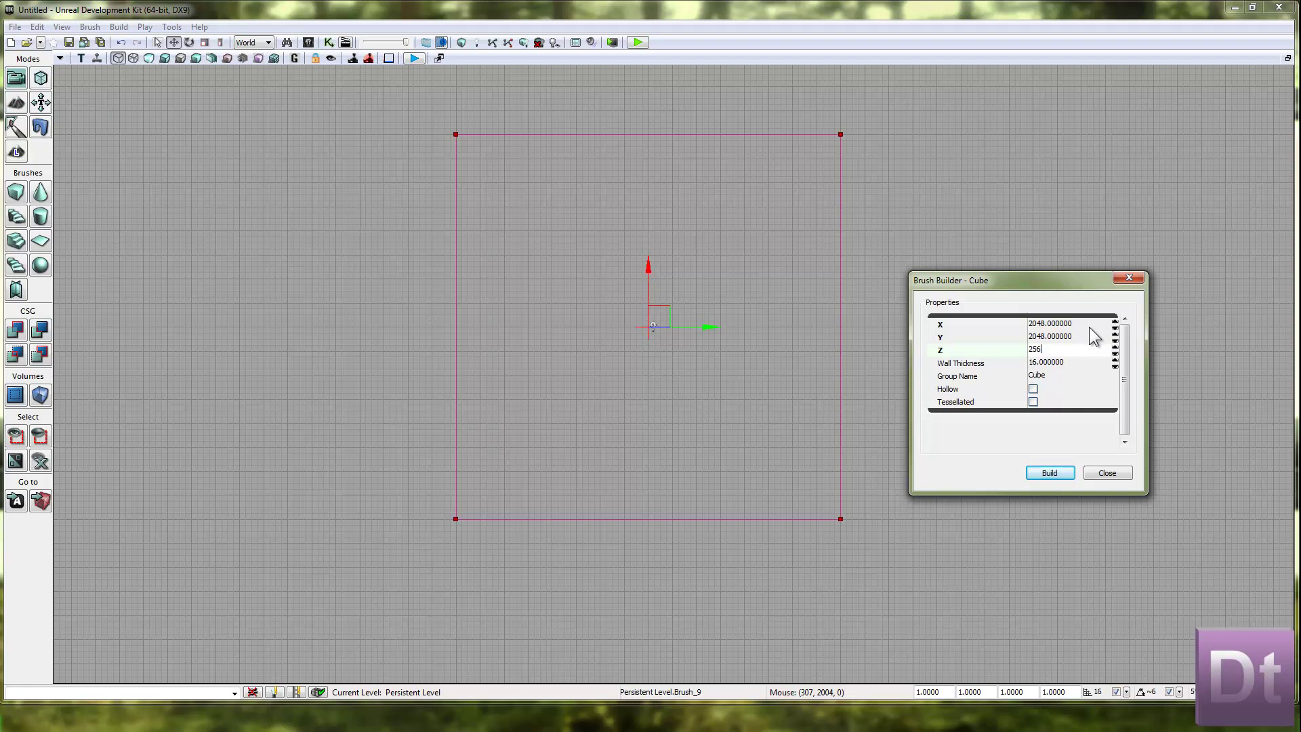
left_click(1074, 327)
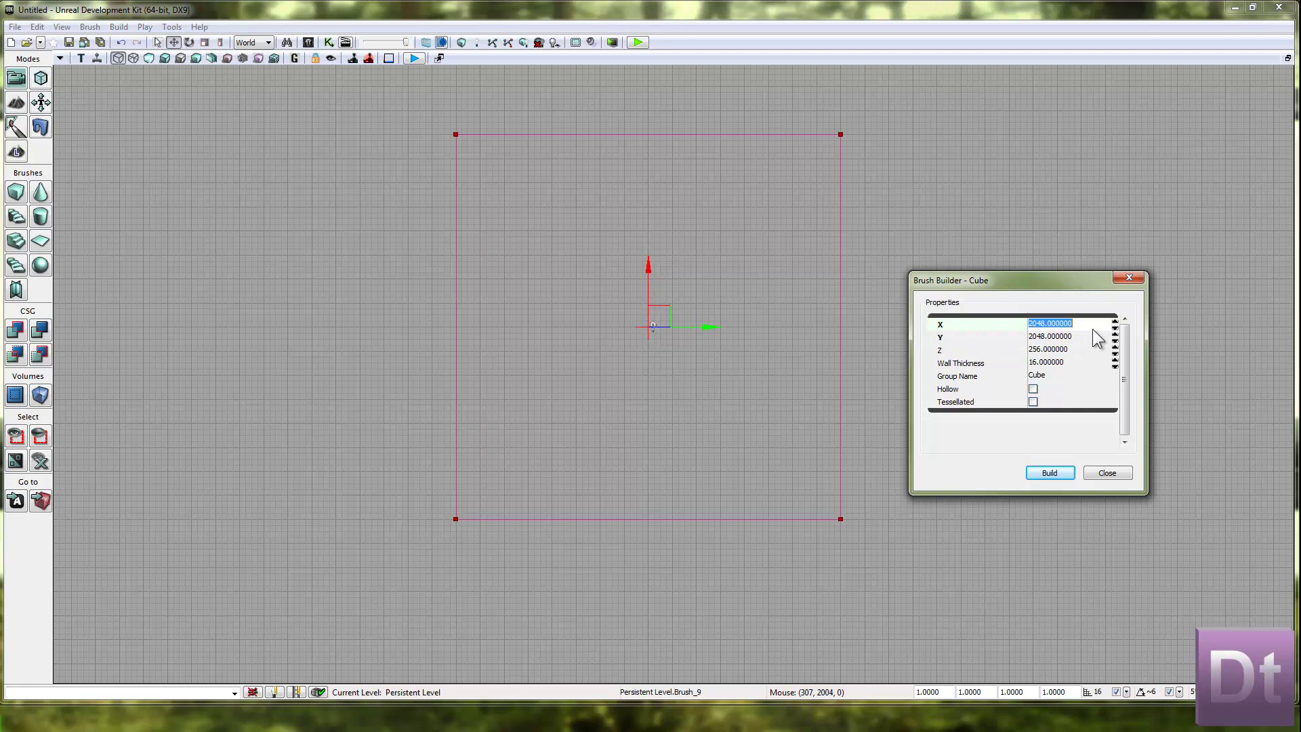
type("35")
key("Tab")
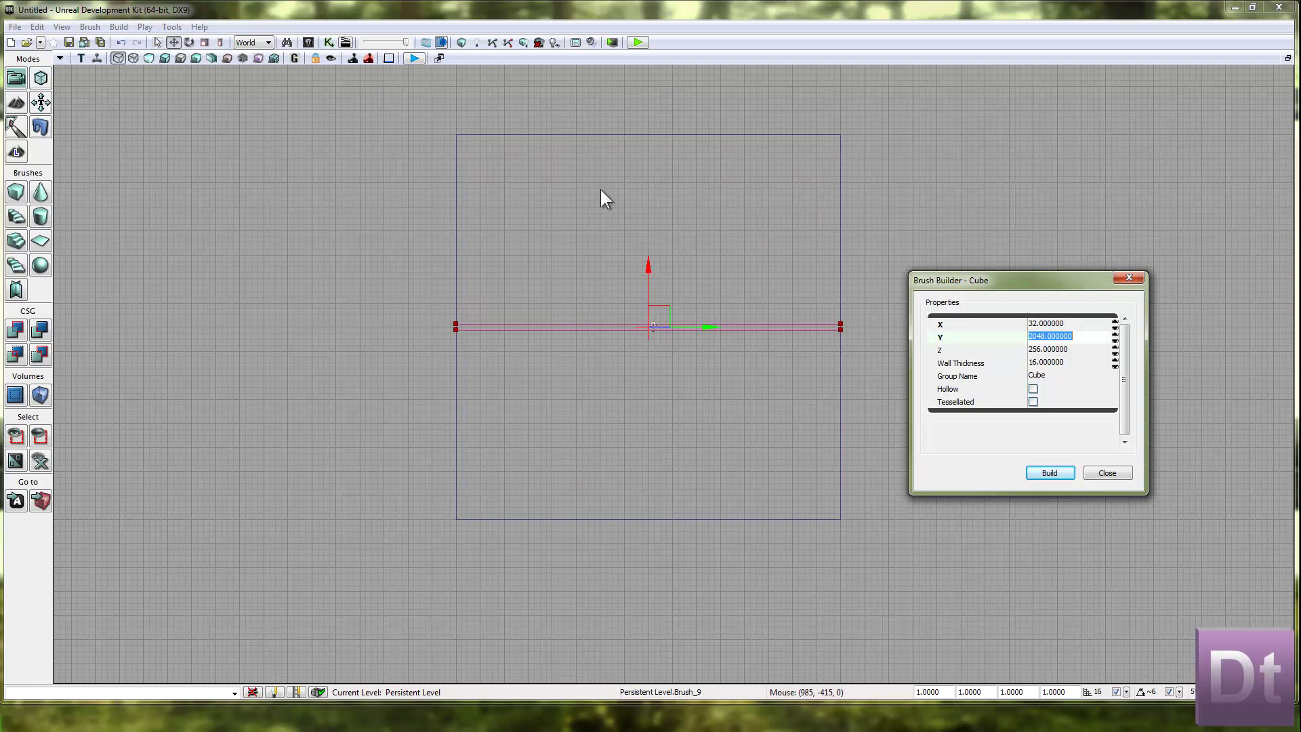
Step: Move the wall brush to the floor's far edge and raise it to stand on the floor at Z 160
left_click_drag(652, 290, 655, 93)
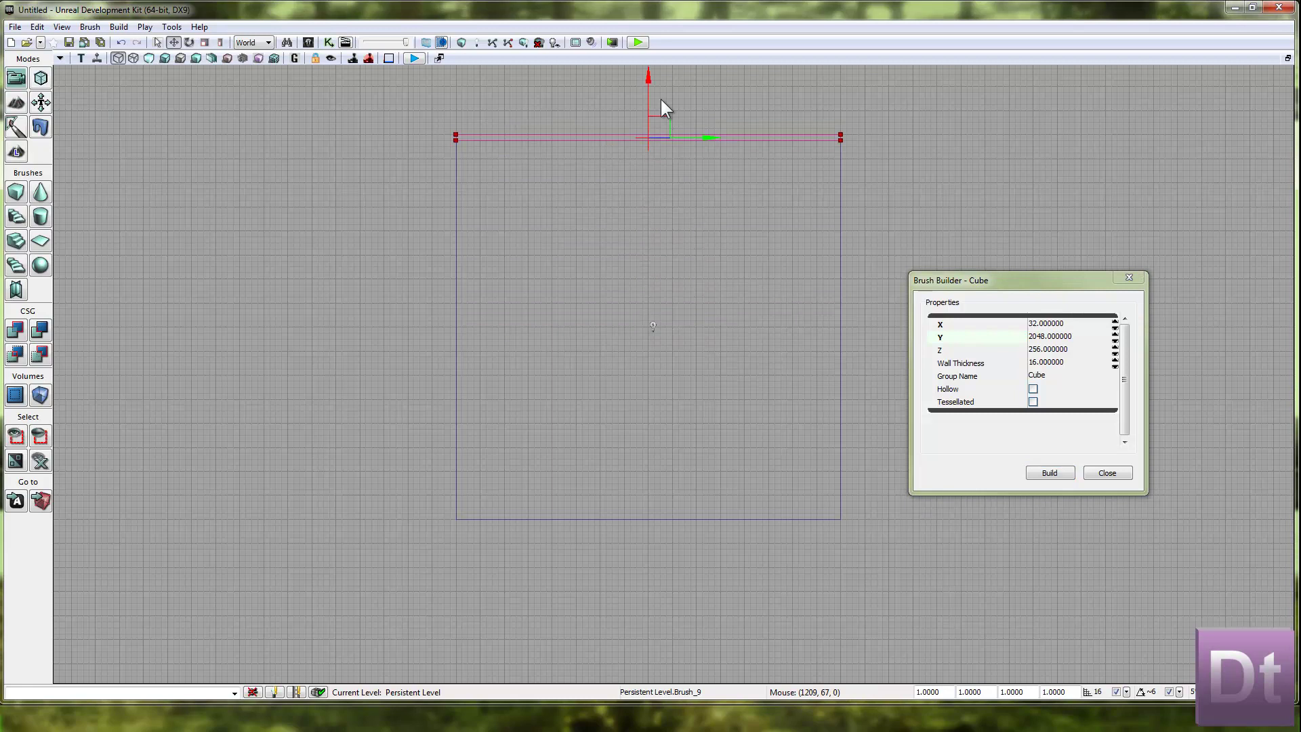
left_click(1287, 60)
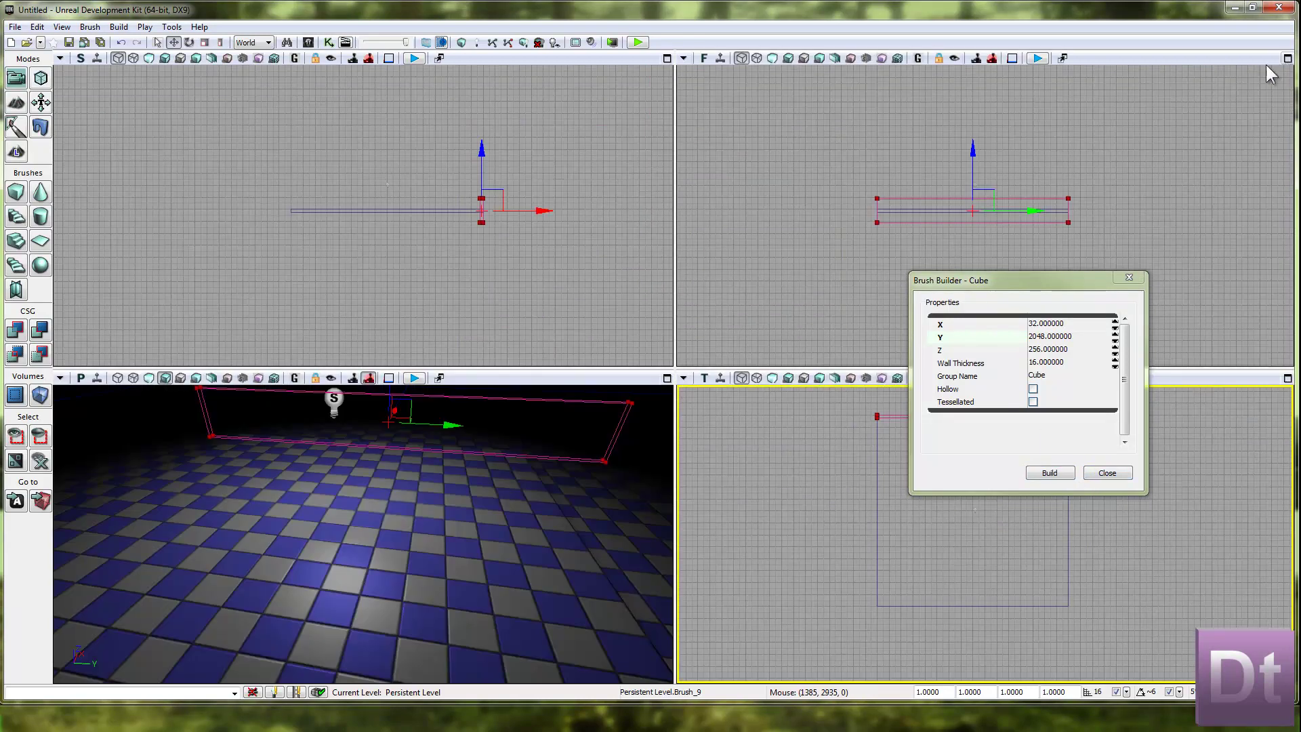
left_click_drag(929, 243, 775, 237)
scroll(832, 201, "up", 2)
scroll(881, 189, "up", 2)
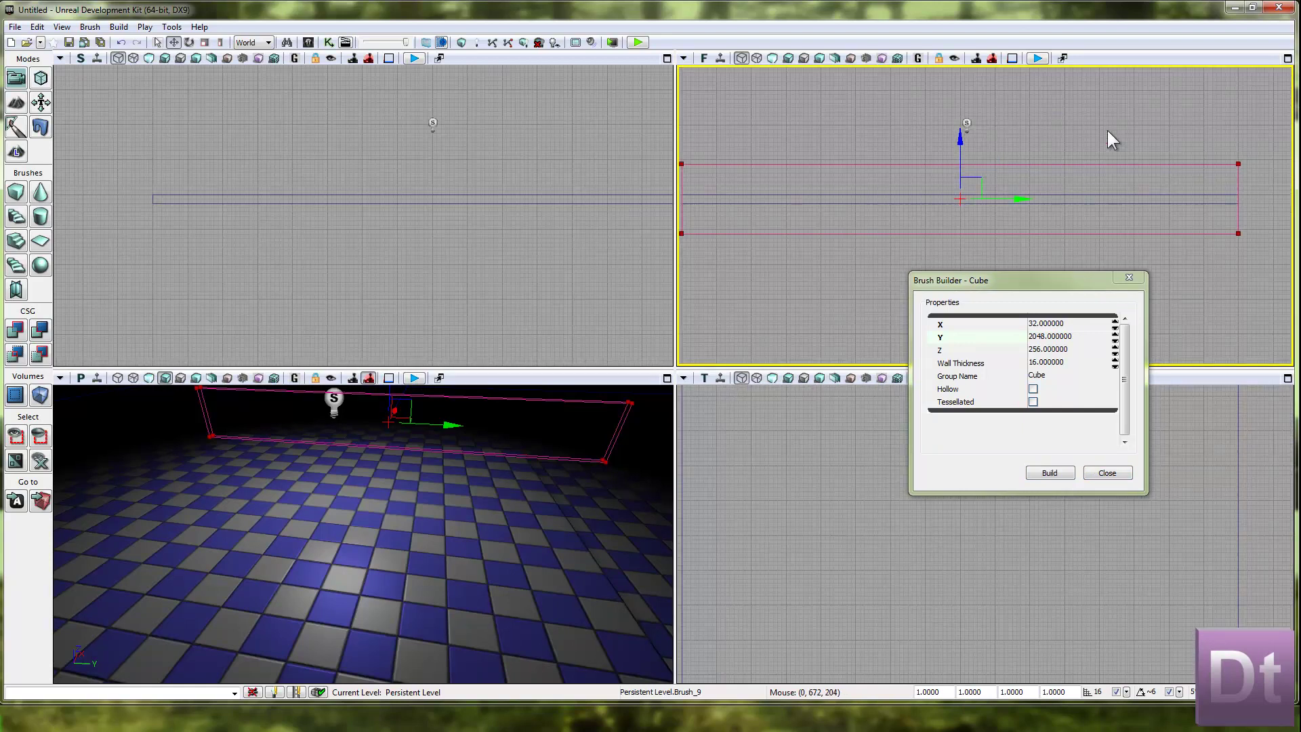
left_click_drag(959, 136, 959, 105)
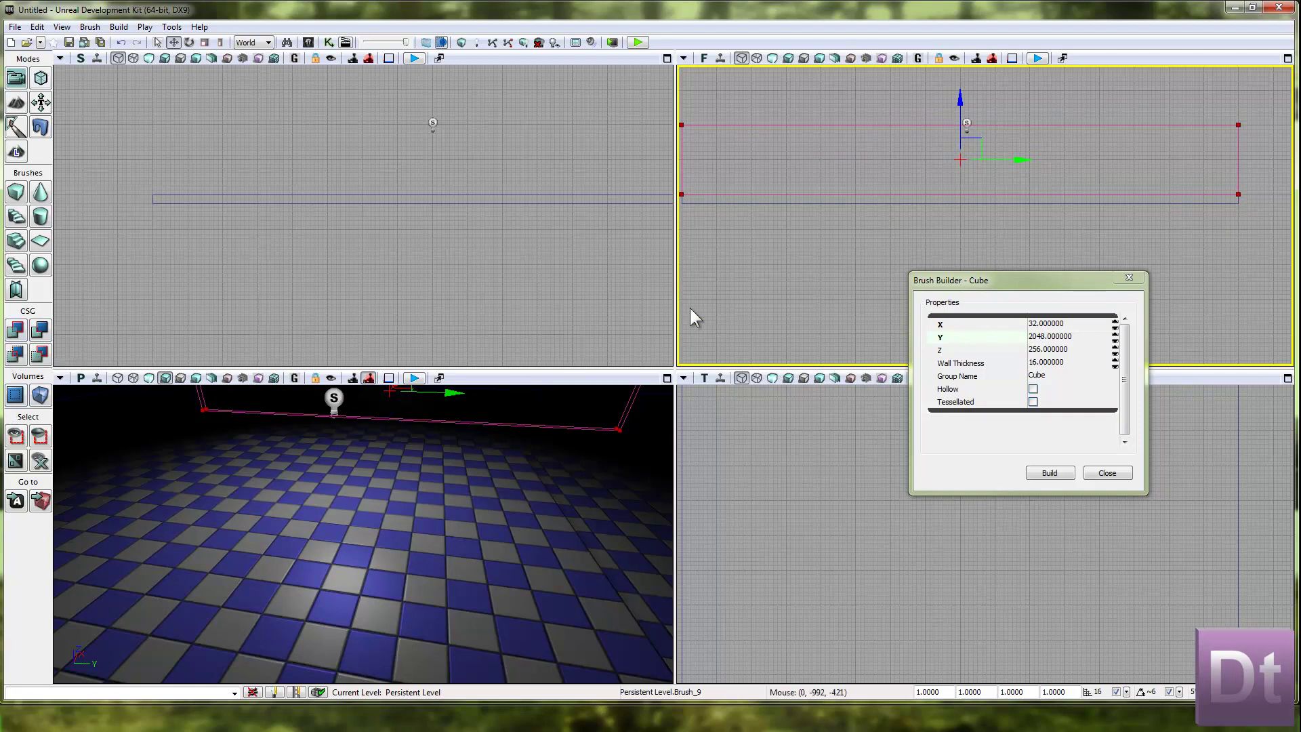
Step: Close the Brush Builder and move the wall brush to the opposite floor edge at -1920
left_click_drag(798, 265, 757, 287)
left_click(678, 398)
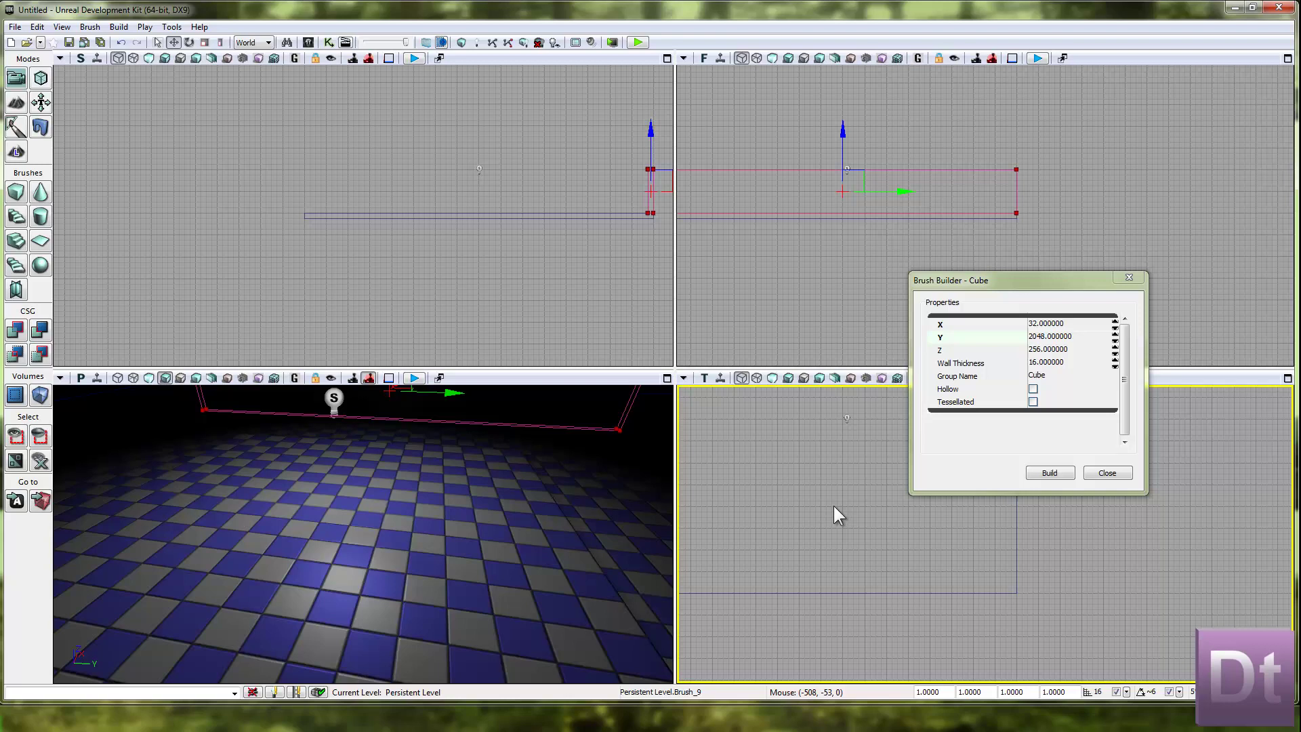
scroll(834, 505, "down", 1)
left_click(1129, 277)
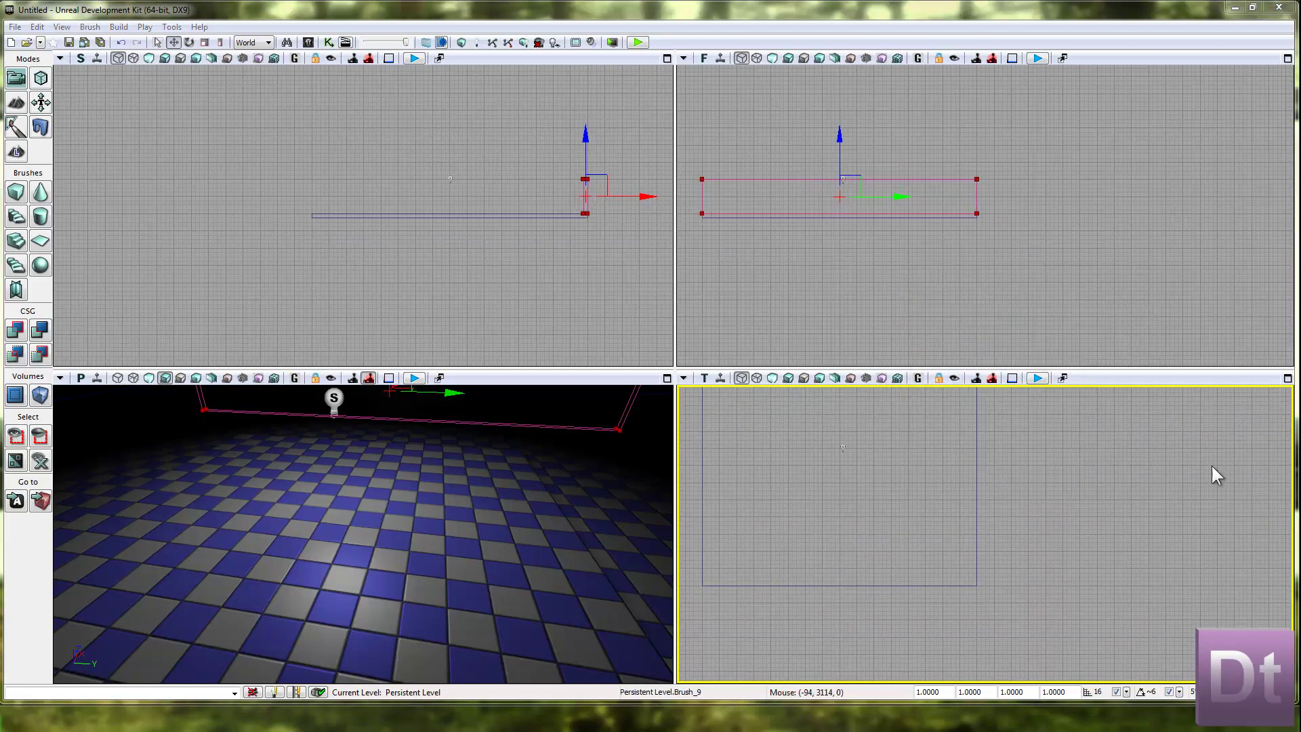
mouse_move(1211, 465)
left_mouse_down()
mouse_move(1059, 537)
mouse_move(1086, 615)
left_mouse_up()
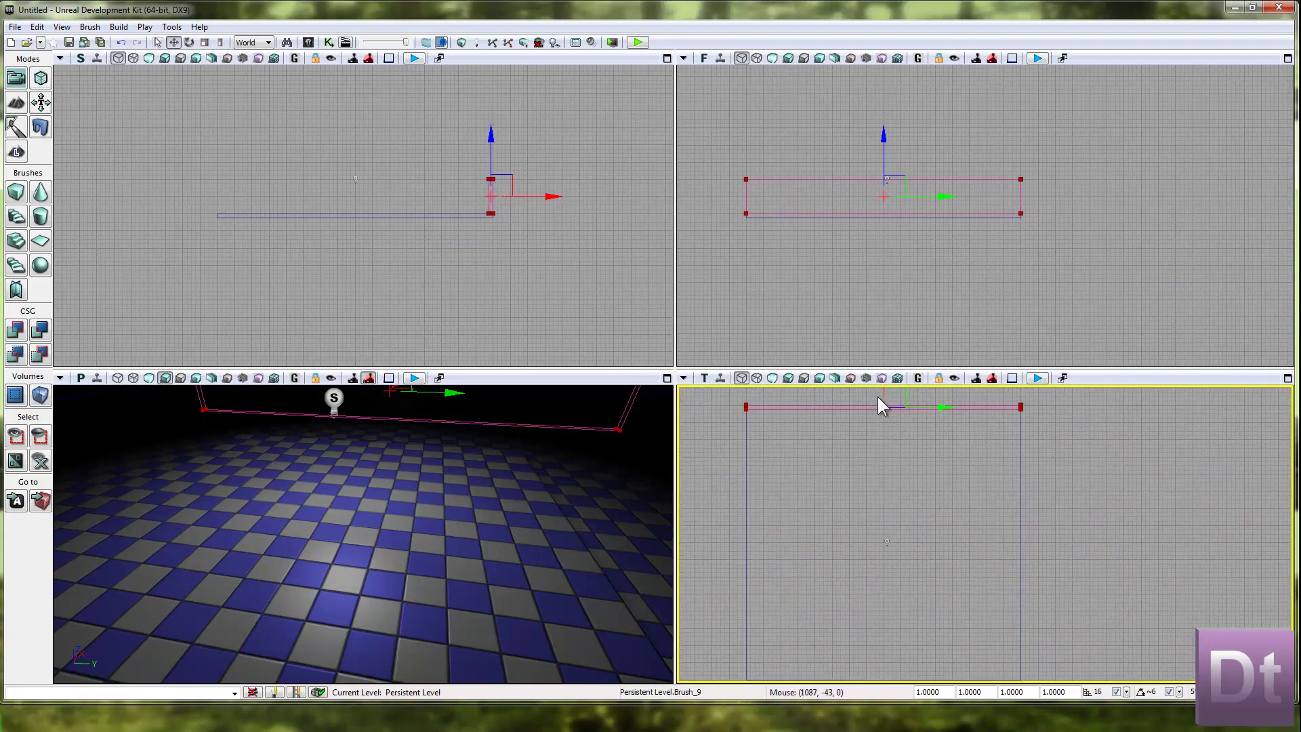
mouse_move(877, 396)
left_mouse_down()
mouse_move(872, 637)
mouse_move(918, 529)
mouse_move(901, 501)
mouse_move(900, 525)
left_mouse_up()
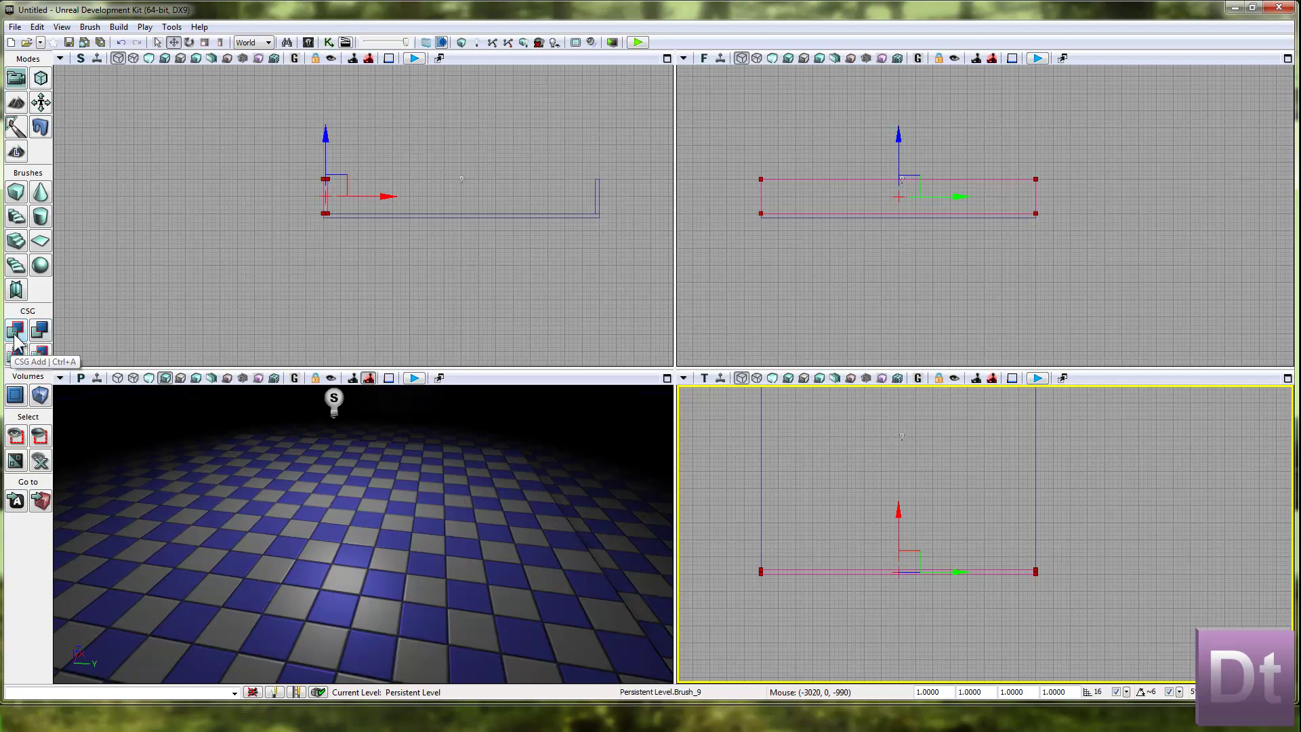
Step: Set the cube brush's Y size to 32, giving a 2048 × 32 × 256 wall
right_click(15, 192)
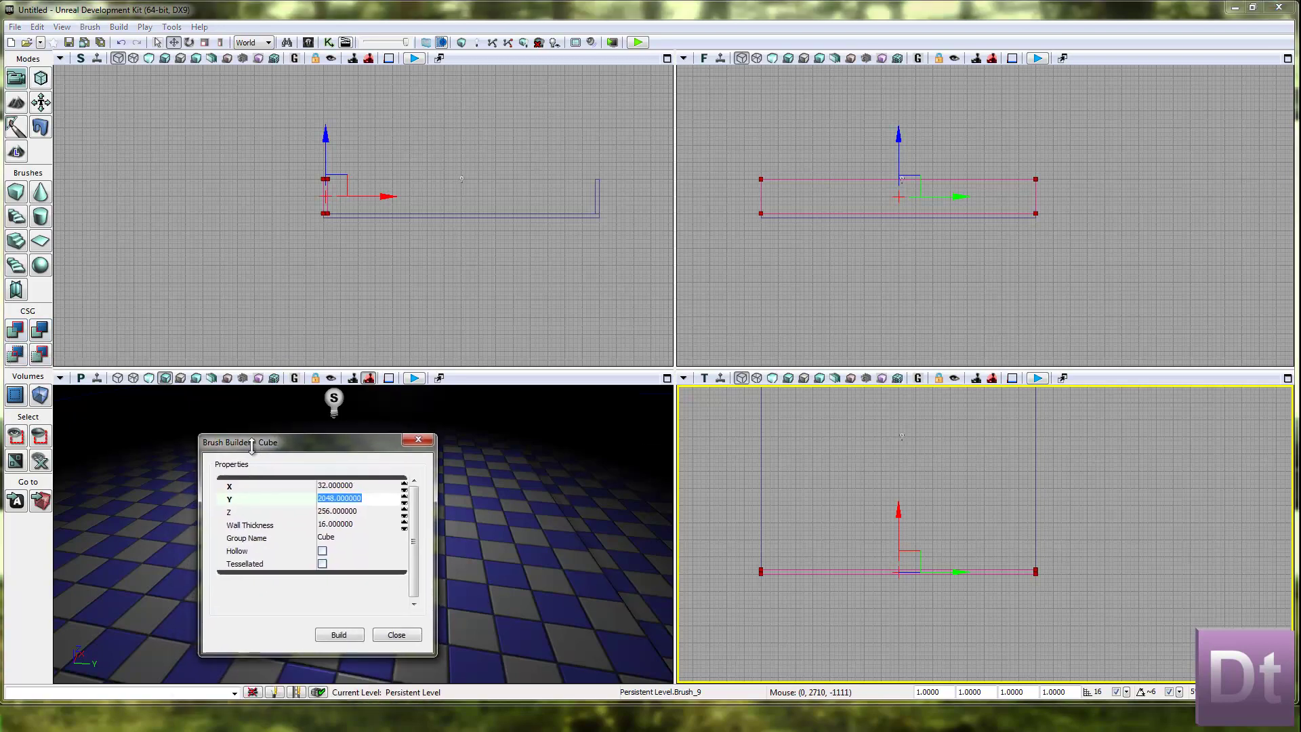
left_click(360, 482)
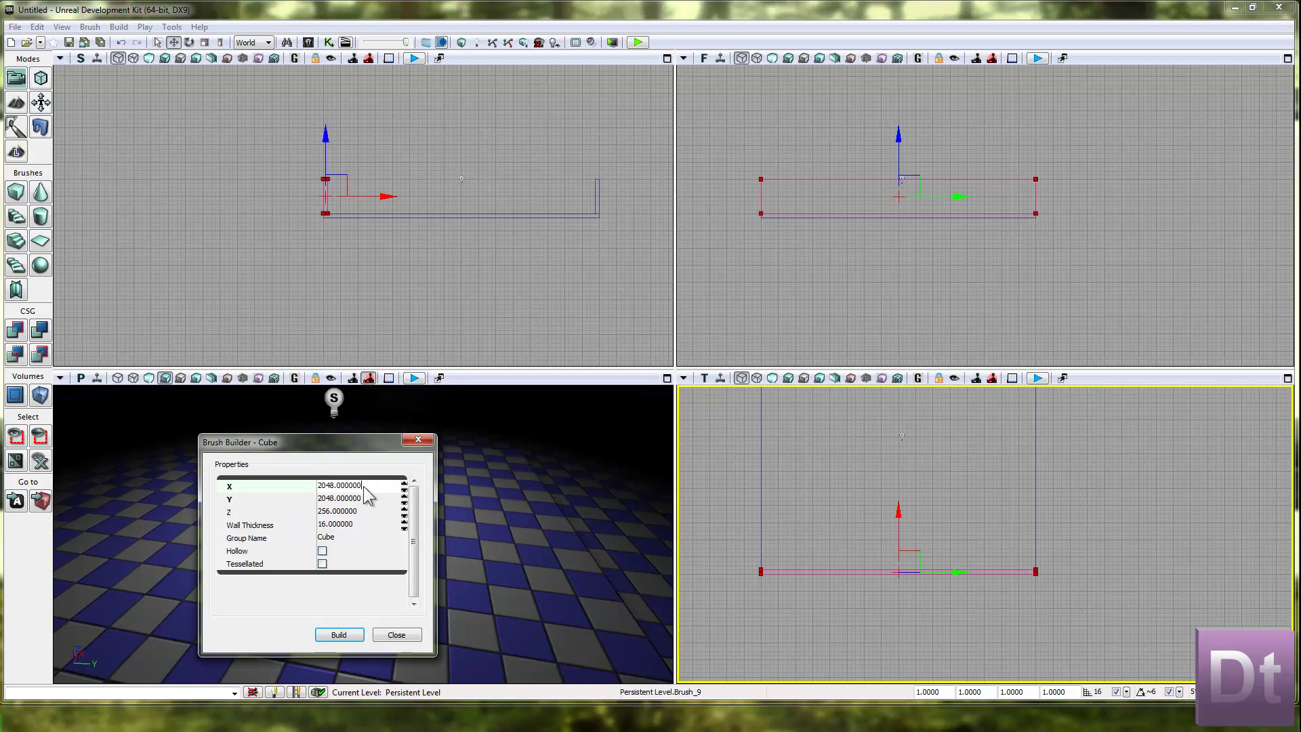
left_click(370, 498)
type("3")
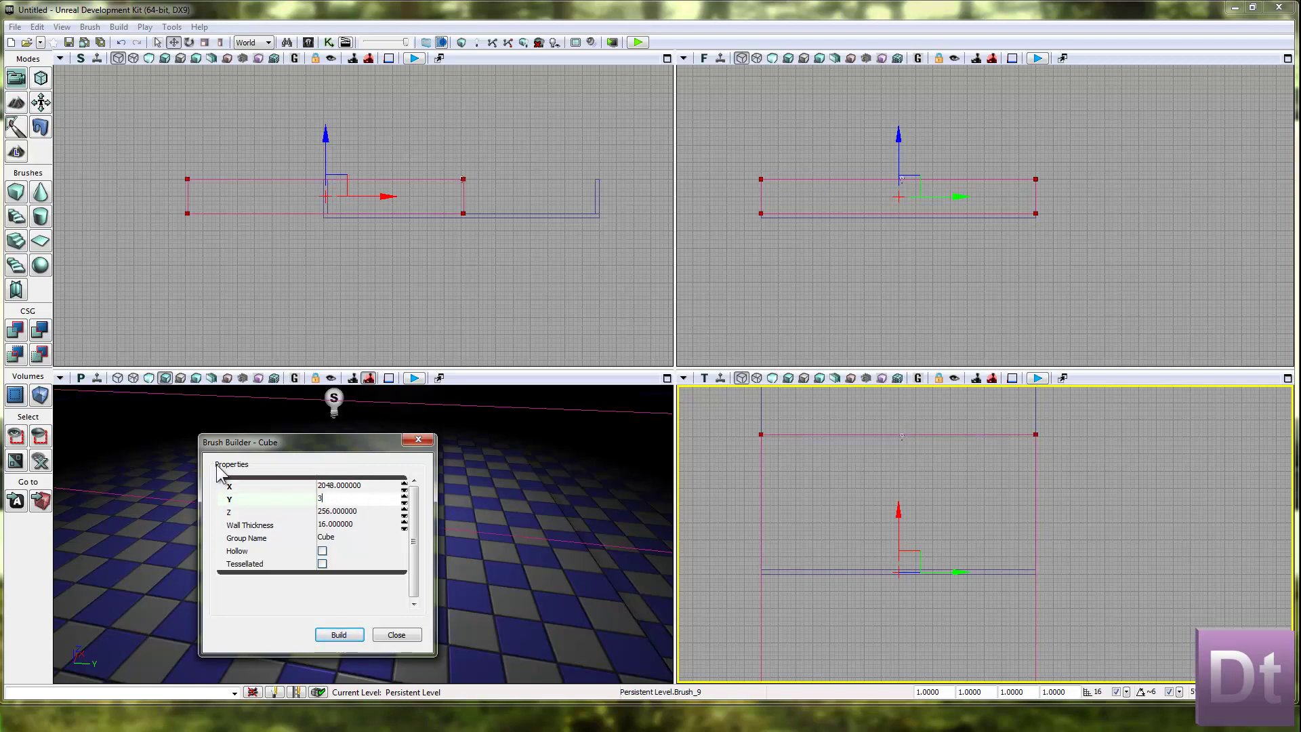
type("2")
key("Return")
Step: Drag the wall brush in the Top view to line up with the floor's edge
left_click(888, 320)
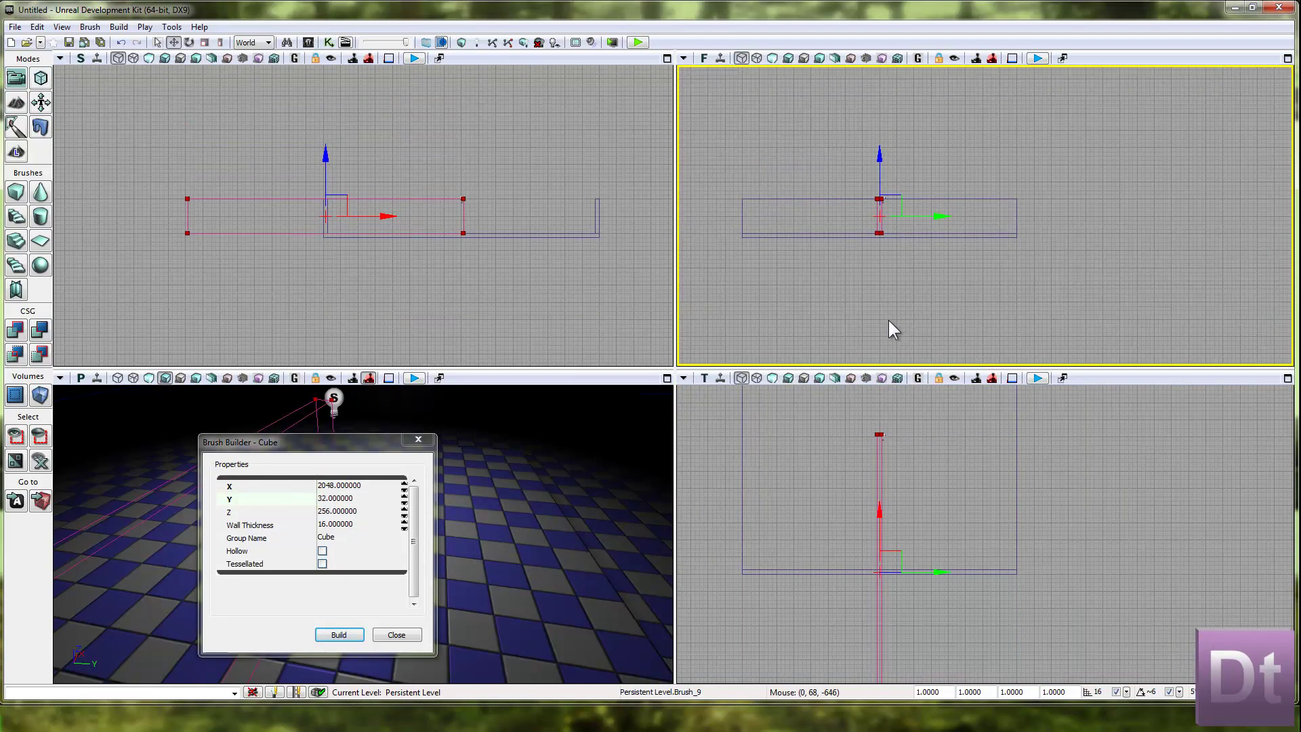
left_click(937, 516)
scroll(924, 548, "down", 4)
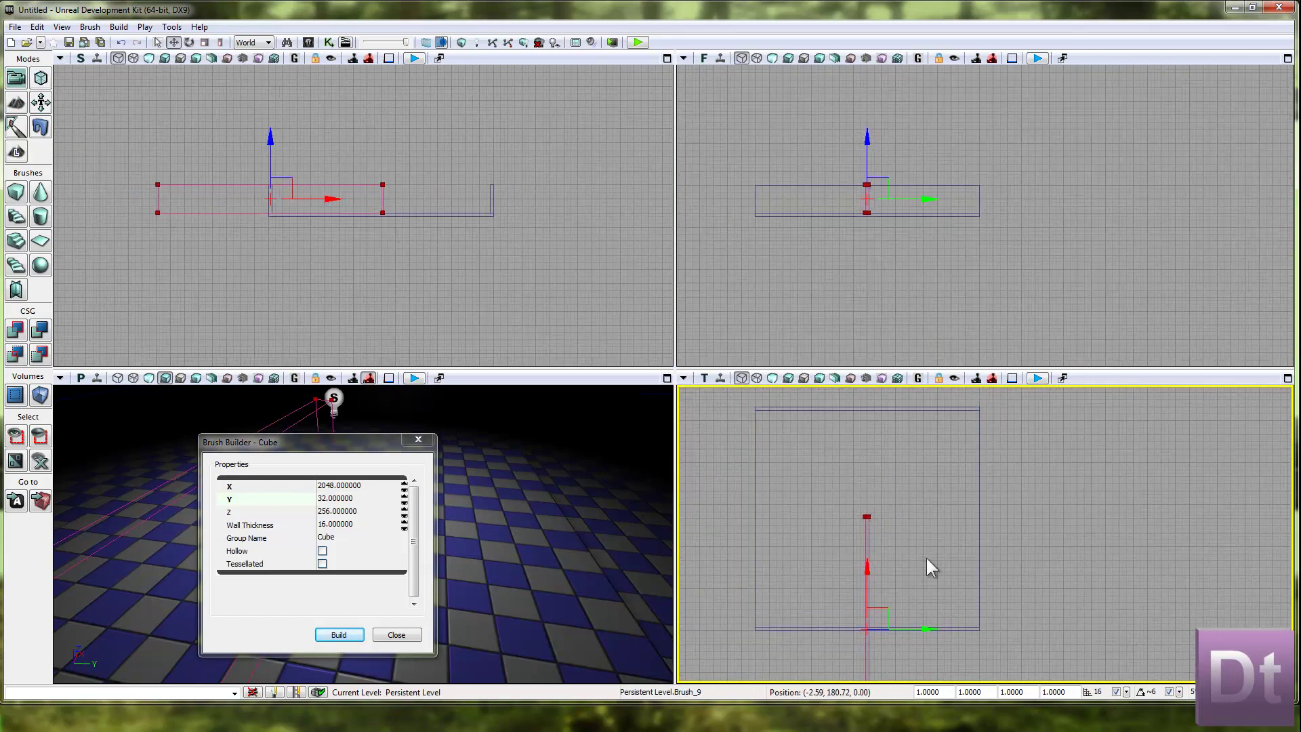
mouse_move(877, 603)
left_mouse_down()
mouse_move(807, 412)
mouse_move(773, 499)
mouse_move(766, 470)
mouse_move(822, 415)
mouse_move(786, 416)
mouse_move(813, 406)
mouse_move(871, 454)
mouse_move(867, 432)
left_mouse_up()
scroll(765, 469, "up", 3)
scroll(873, 447, "down", 1)
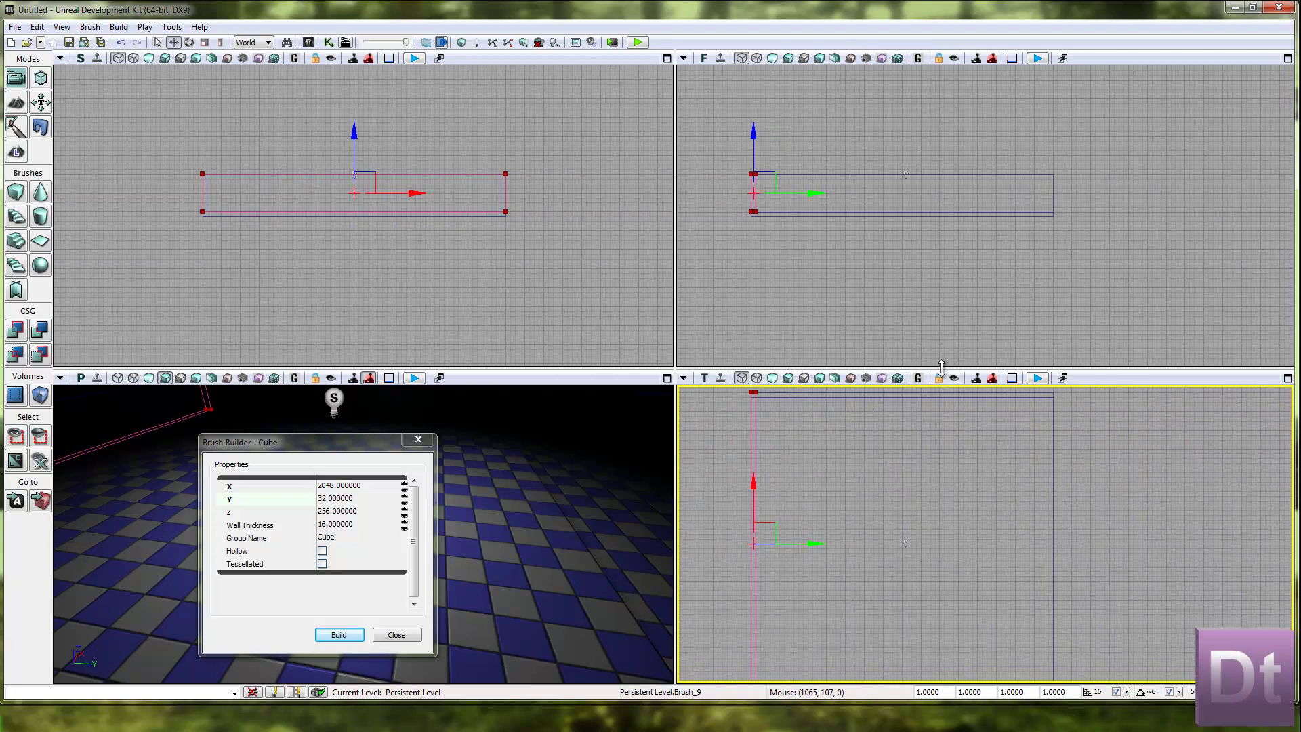
Step: Measure the floor gap in the maximized top view and set the Cube brush X length to 1984
left_click(1287, 378)
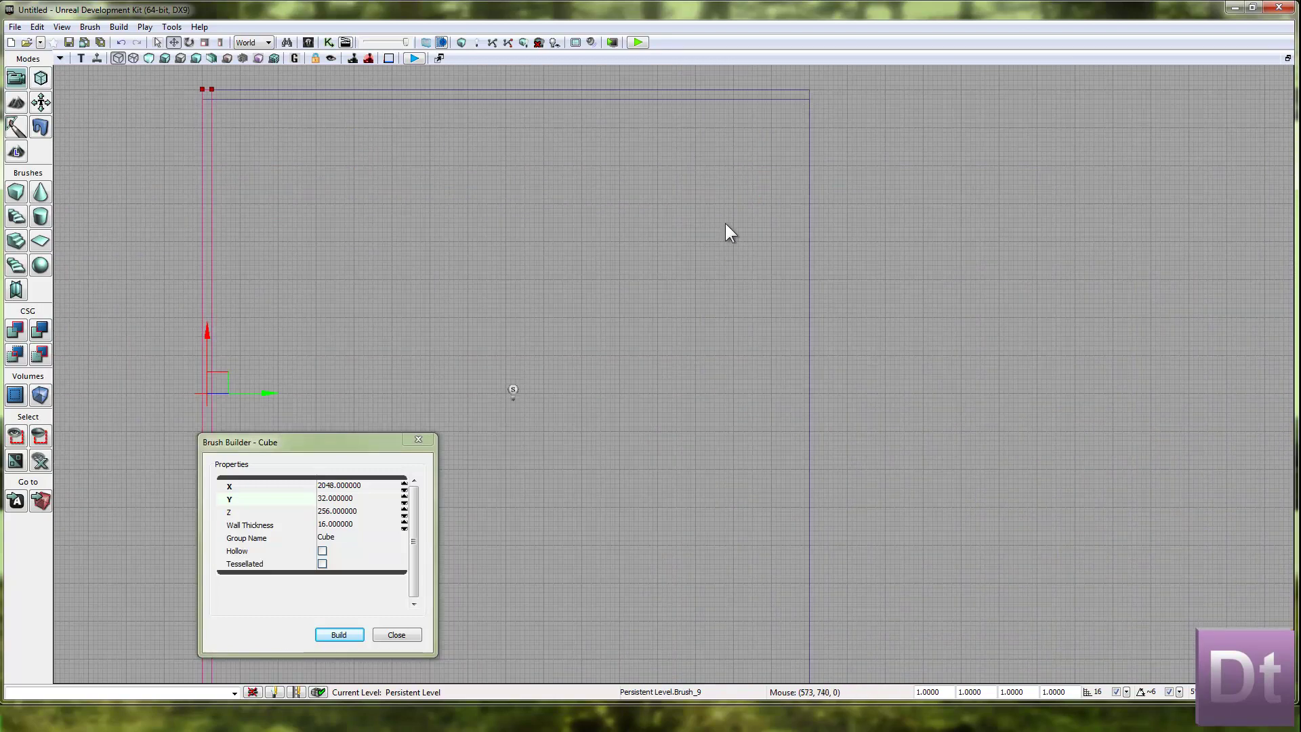
left_click_drag(621, 207, 719, 190)
mouse_move(347, 447)
left_mouse_down()
mouse_move(1167, 270)
mouse_move(1133, 232)
left_mouse_up()
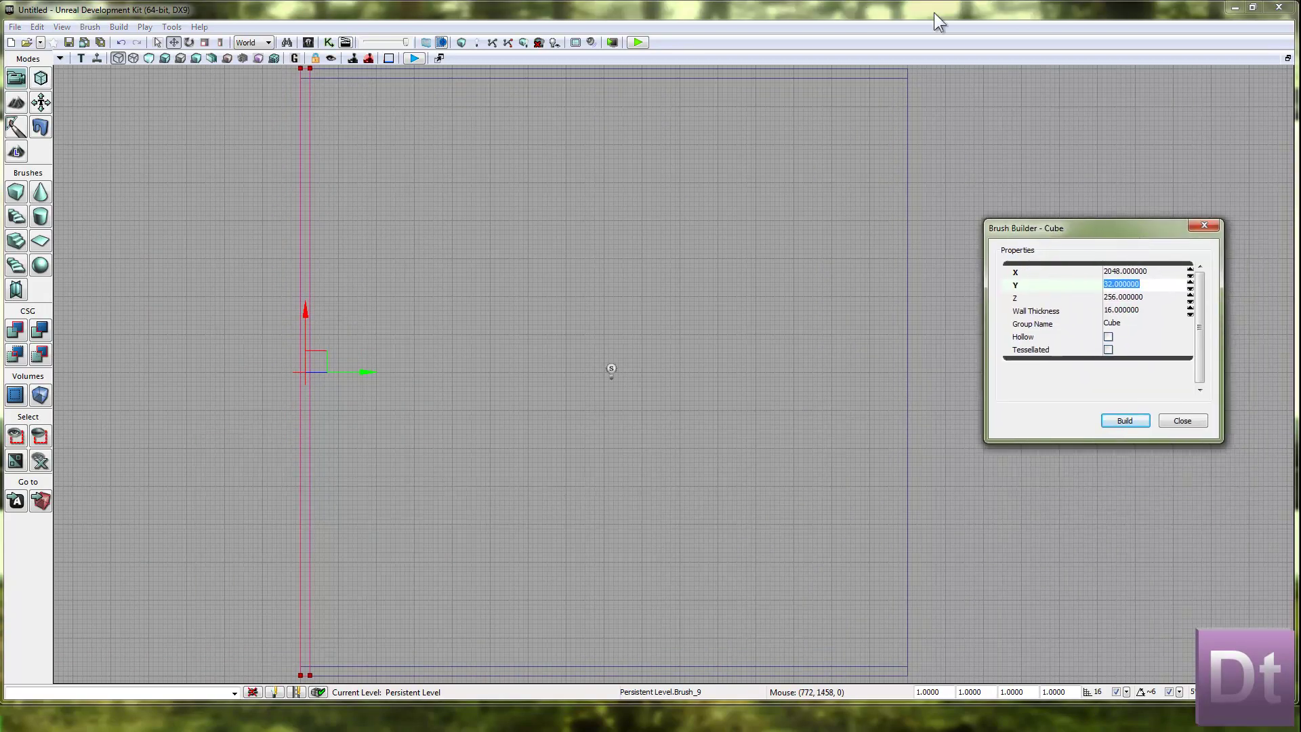
left_click(678, 79)
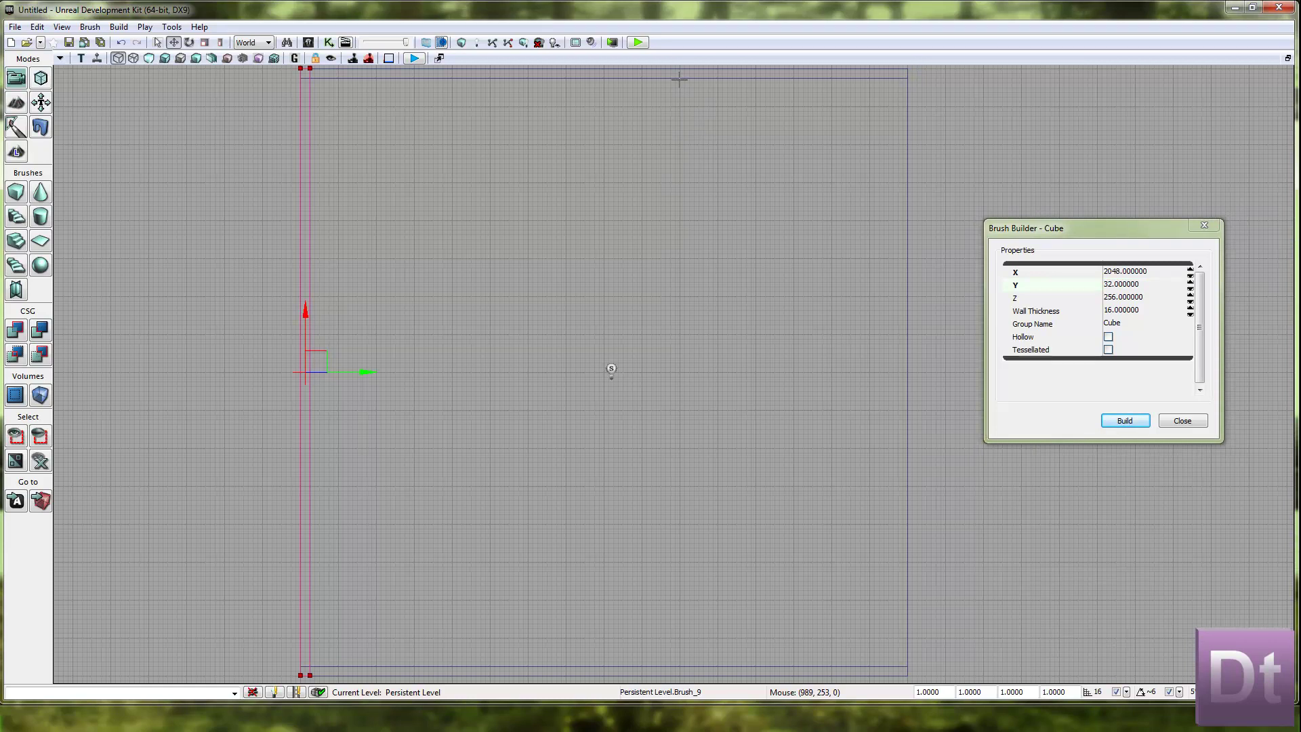
middle_click_drag(679, 83, 670, 561)
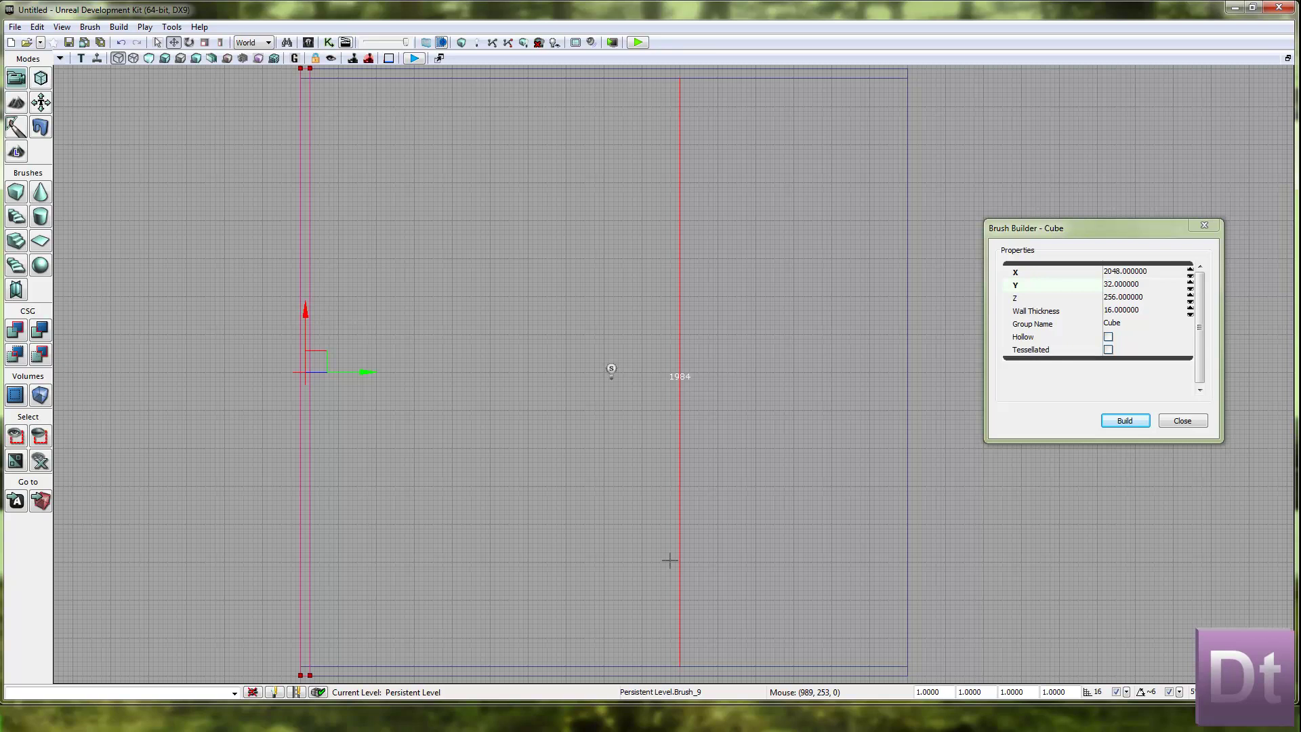
left_click(1151, 272)
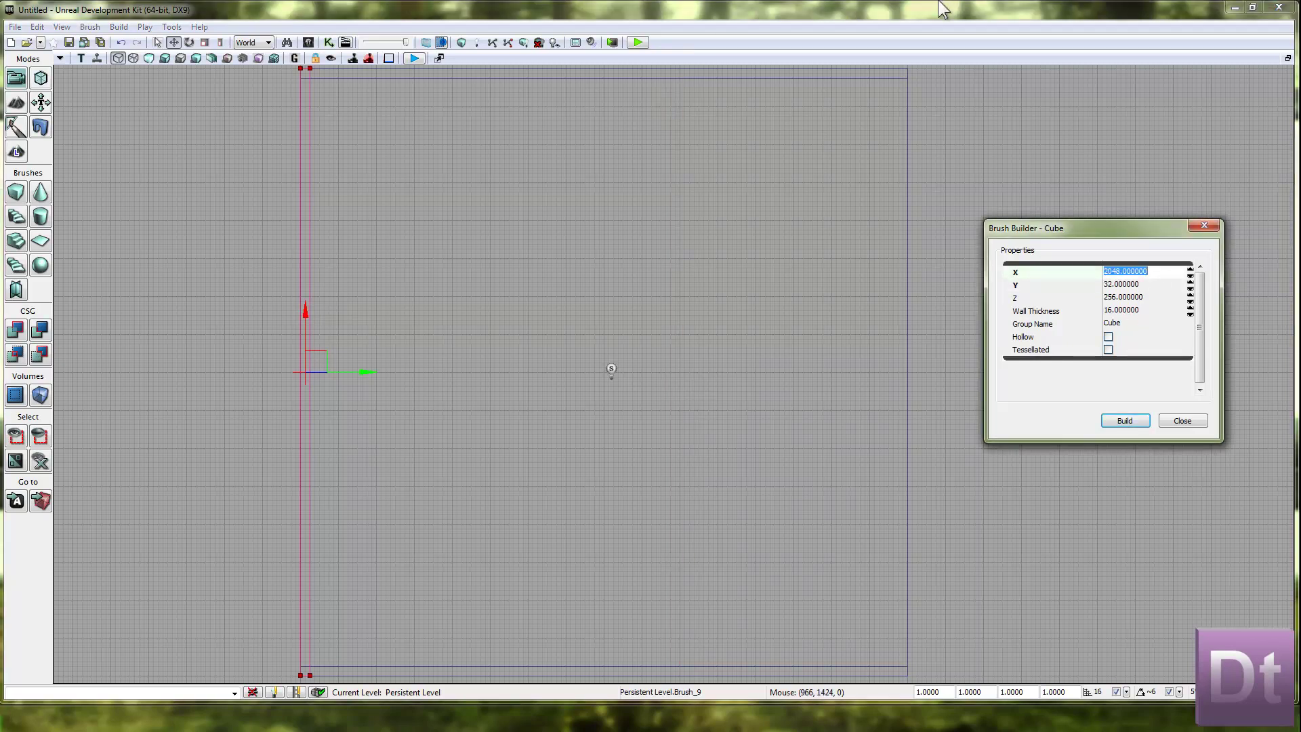
type("1984")
key("Return")
Step: Move the wall brush to the floor's right edge and restore the four-view layout
left_click(334, 599)
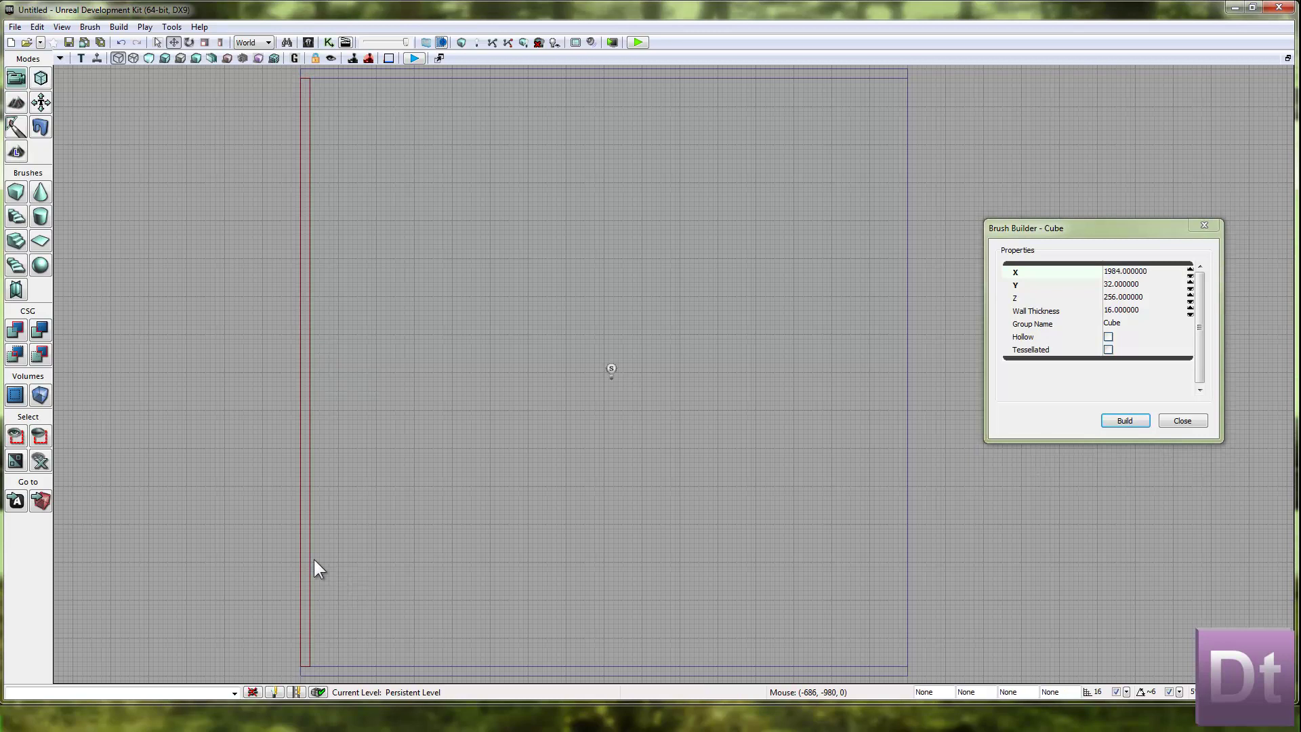
left_click(301, 441)
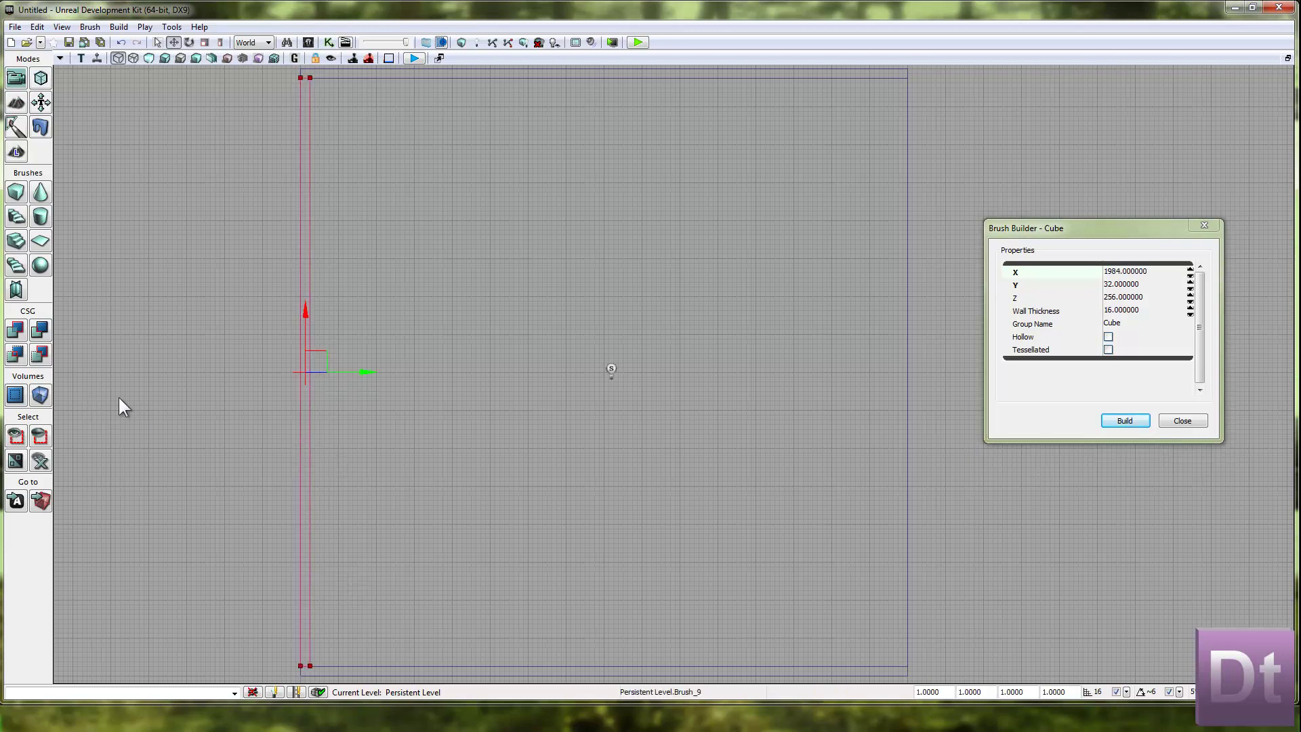
mouse_move(364, 369)
left_mouse_down()
mouse_move(537, 369)
mouse_move(825, 314)
mouse_move(1020, 311)
left_mouse_up()
left_click_drag(960, 367, 964, 368)
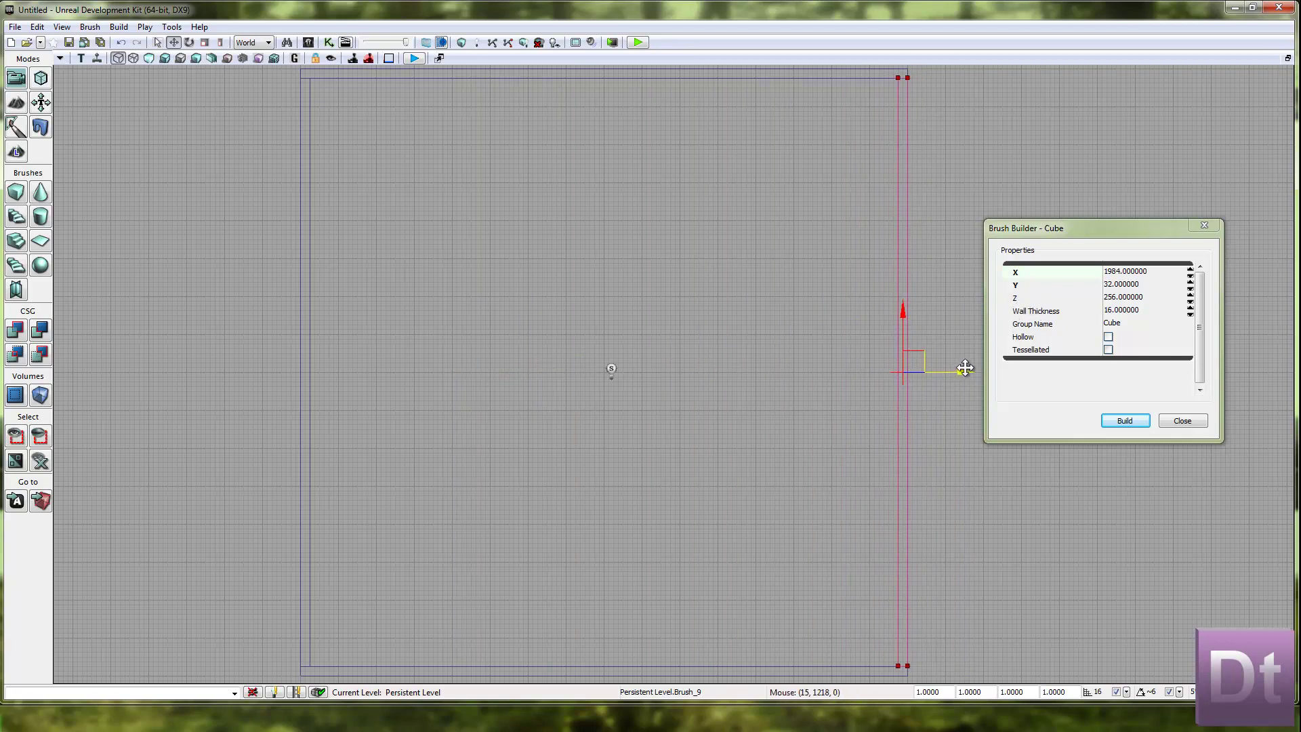
left_click(835, 359)
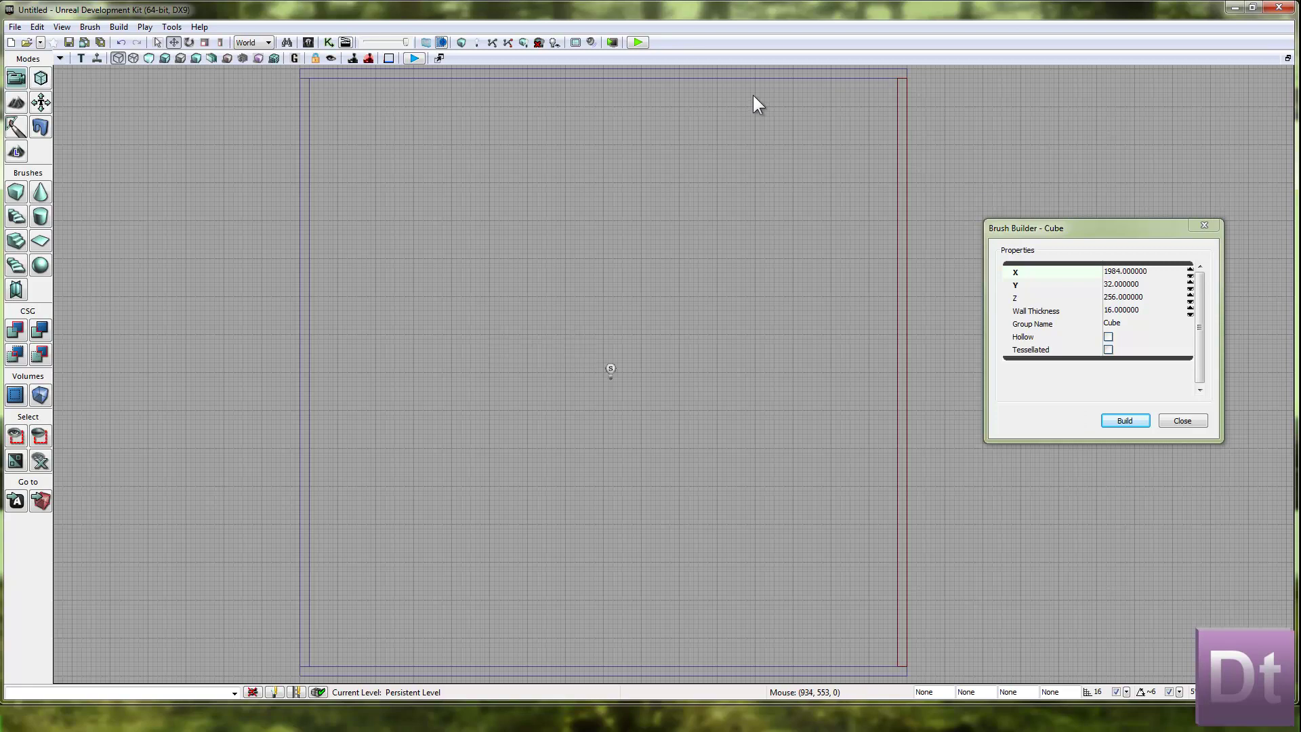
left_click(1286, 59)
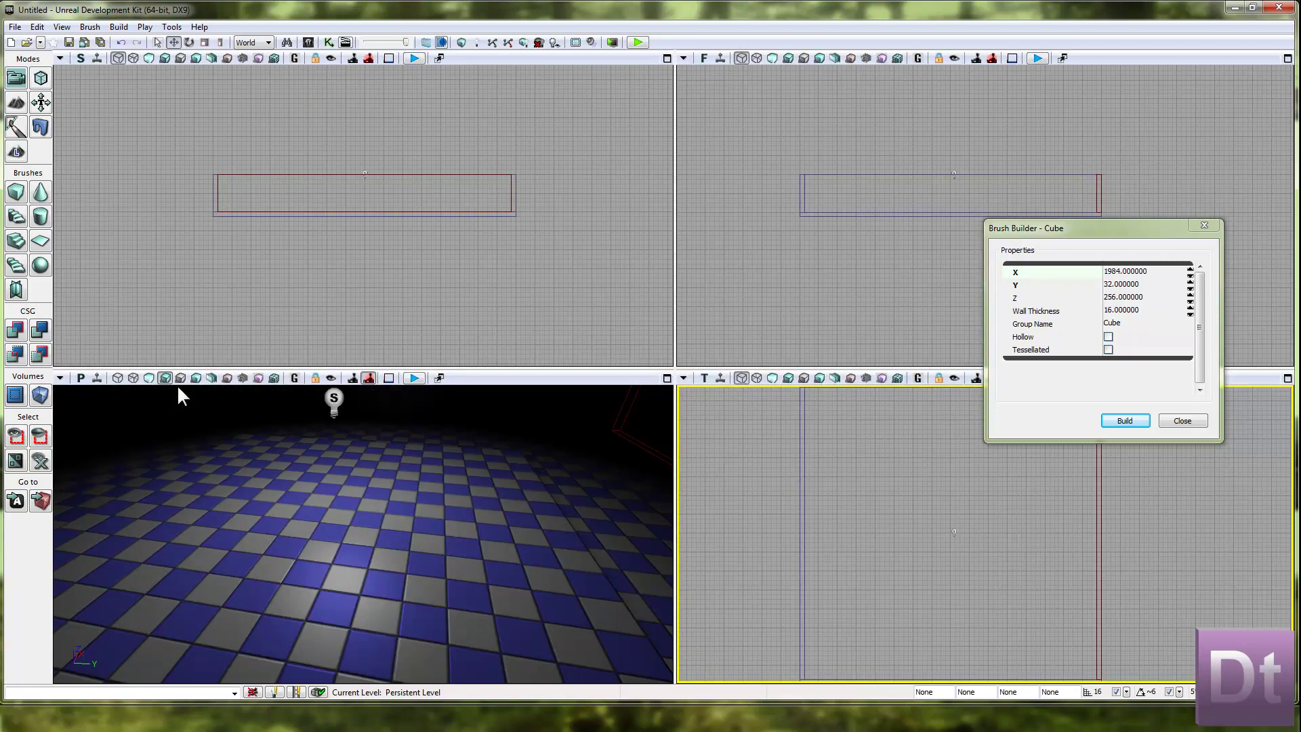
Step: Switch the perspective view to Unlit and fly the camera over the walls toward the checkered floor
left_click(149, 378)
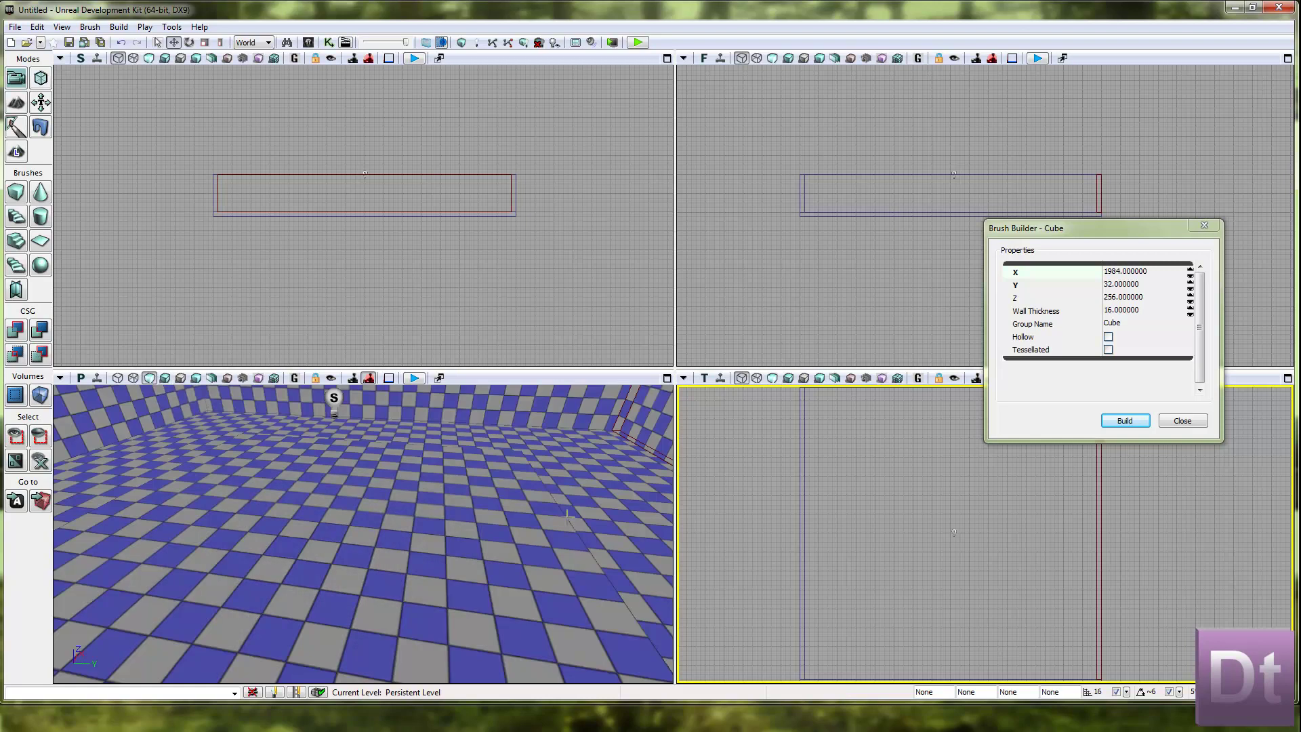
left_click(430, 500)
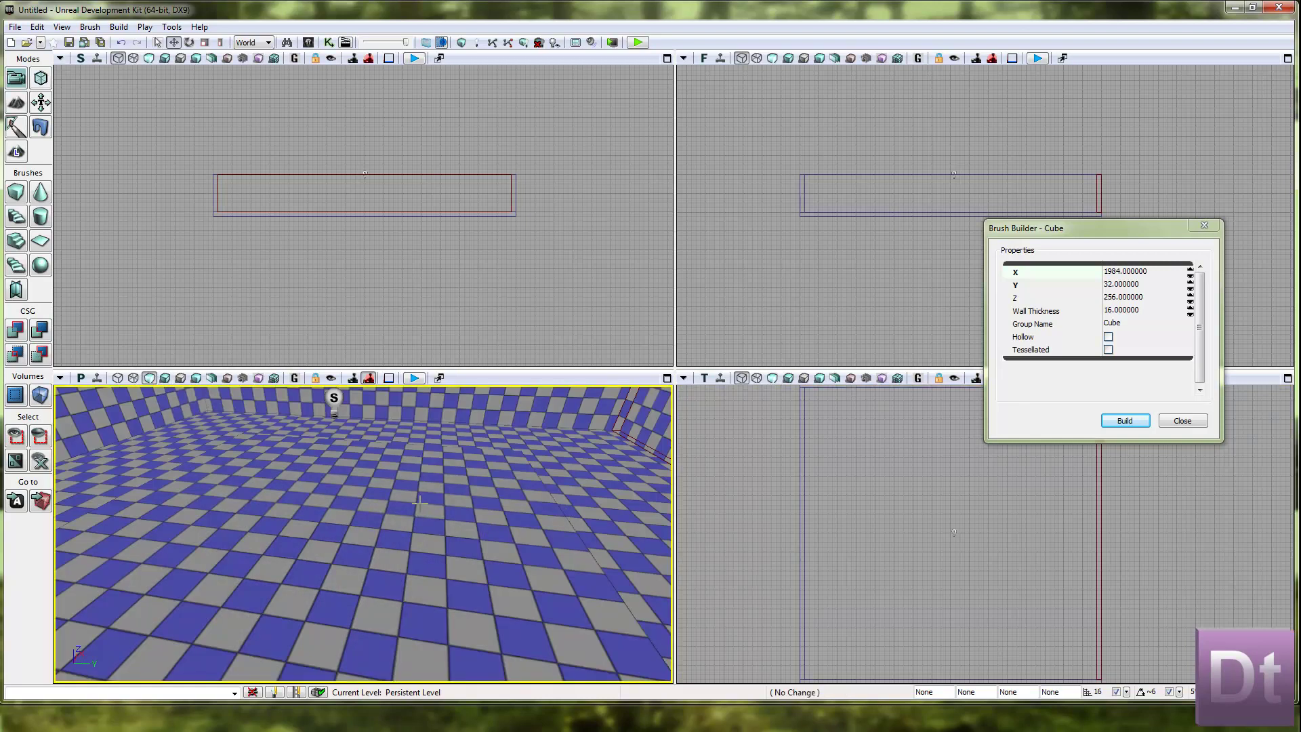
left_click_drag(480, 589, 500, 614)
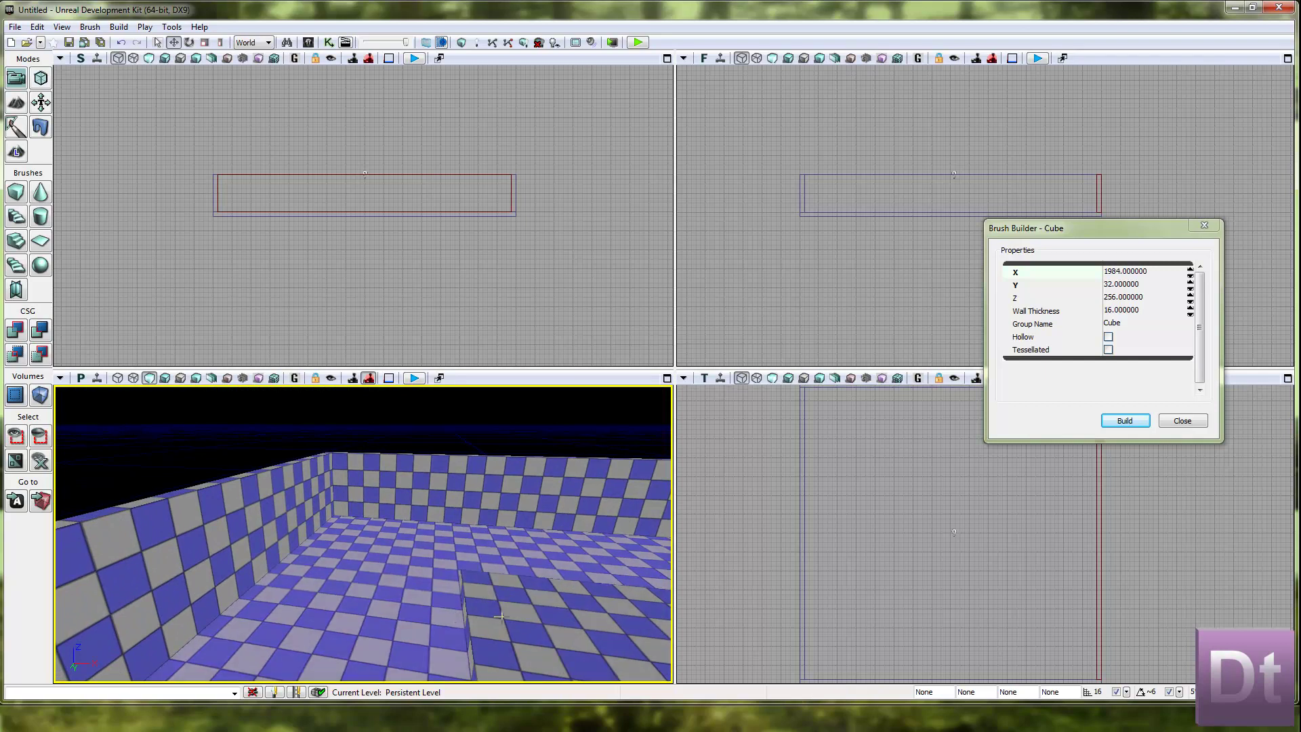
left_click(485, 616)
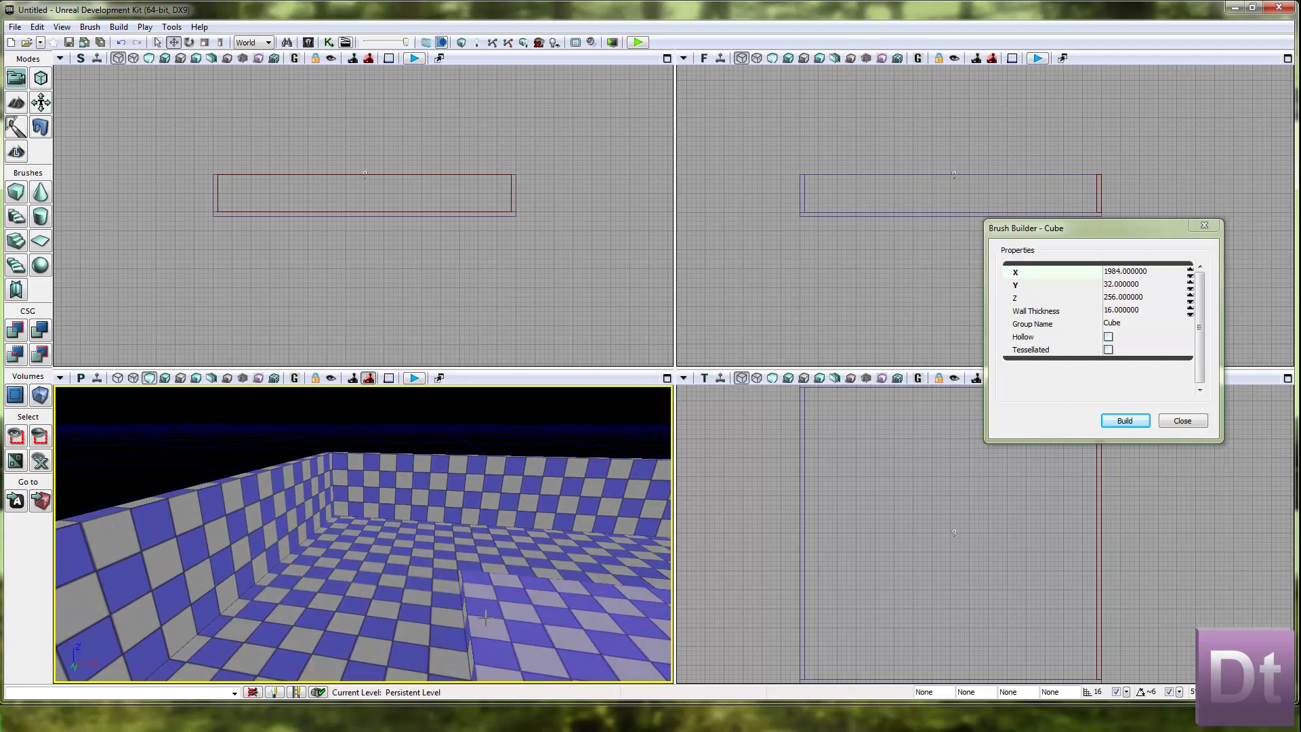
left_click(573, 621)
left_click_drag(573, 622, 511, 612)
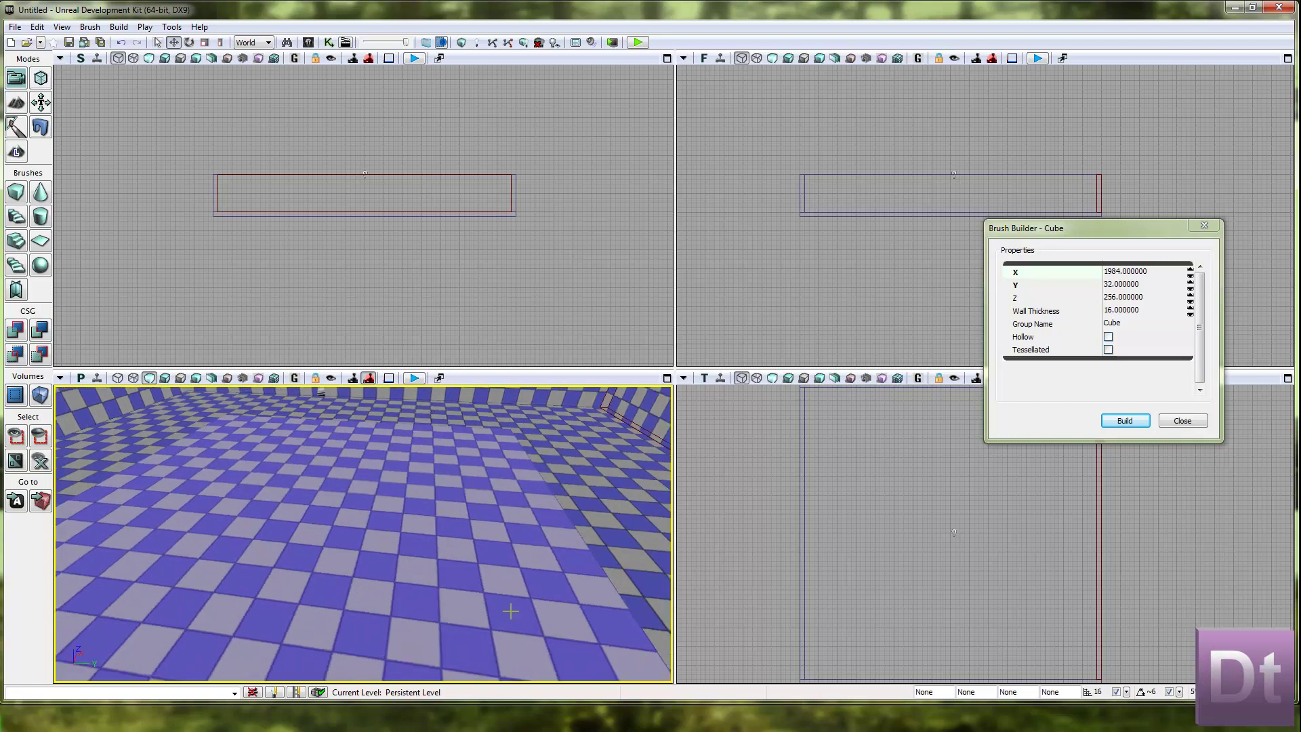
Step: Build geometry for visible levels, check the 'Maps need lighting rebuilt' warning, and close Map Check
left_click(462, 42)
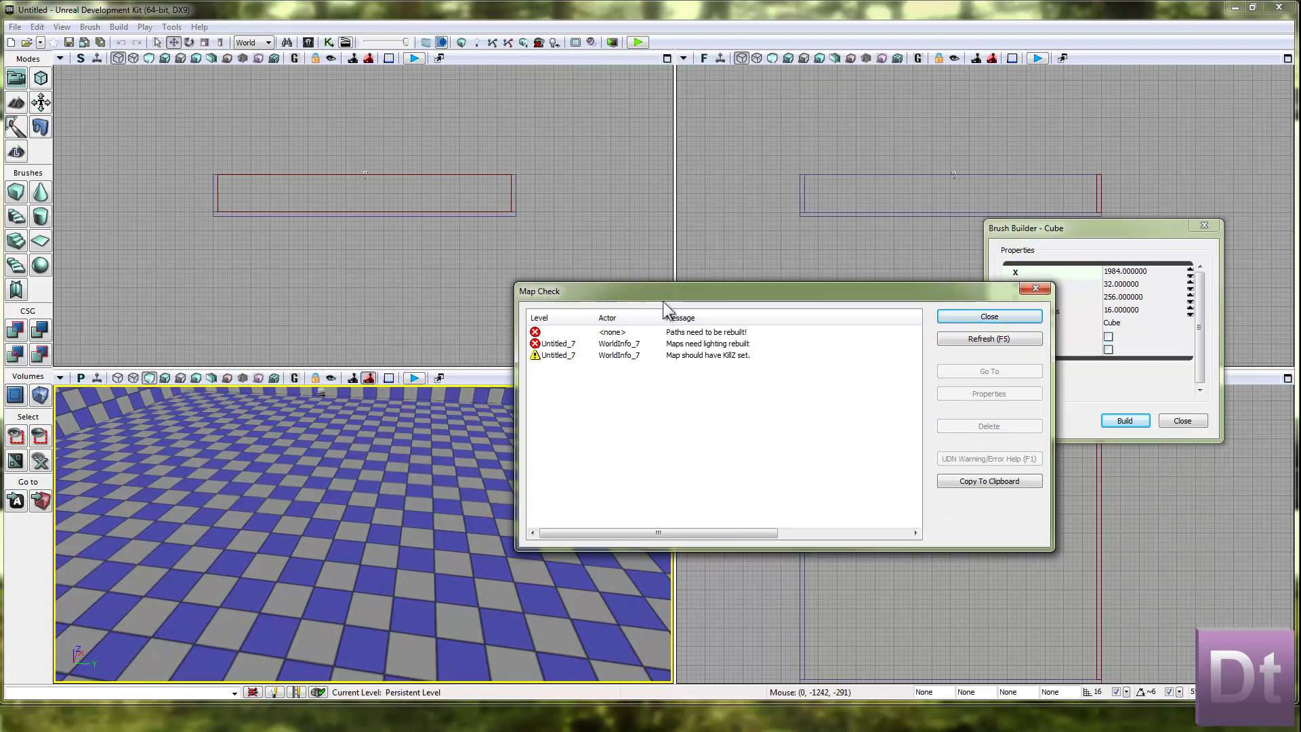
left_click(623, 343)
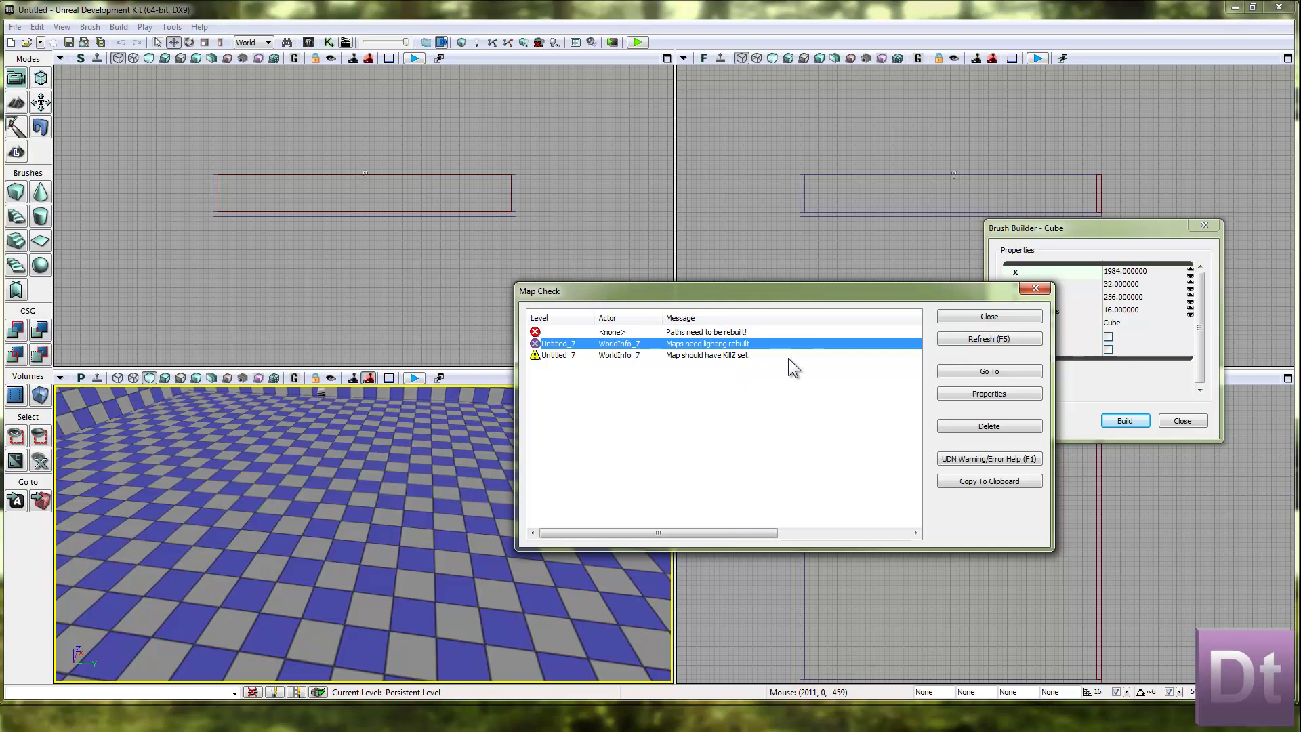
left_click(1035, 318)
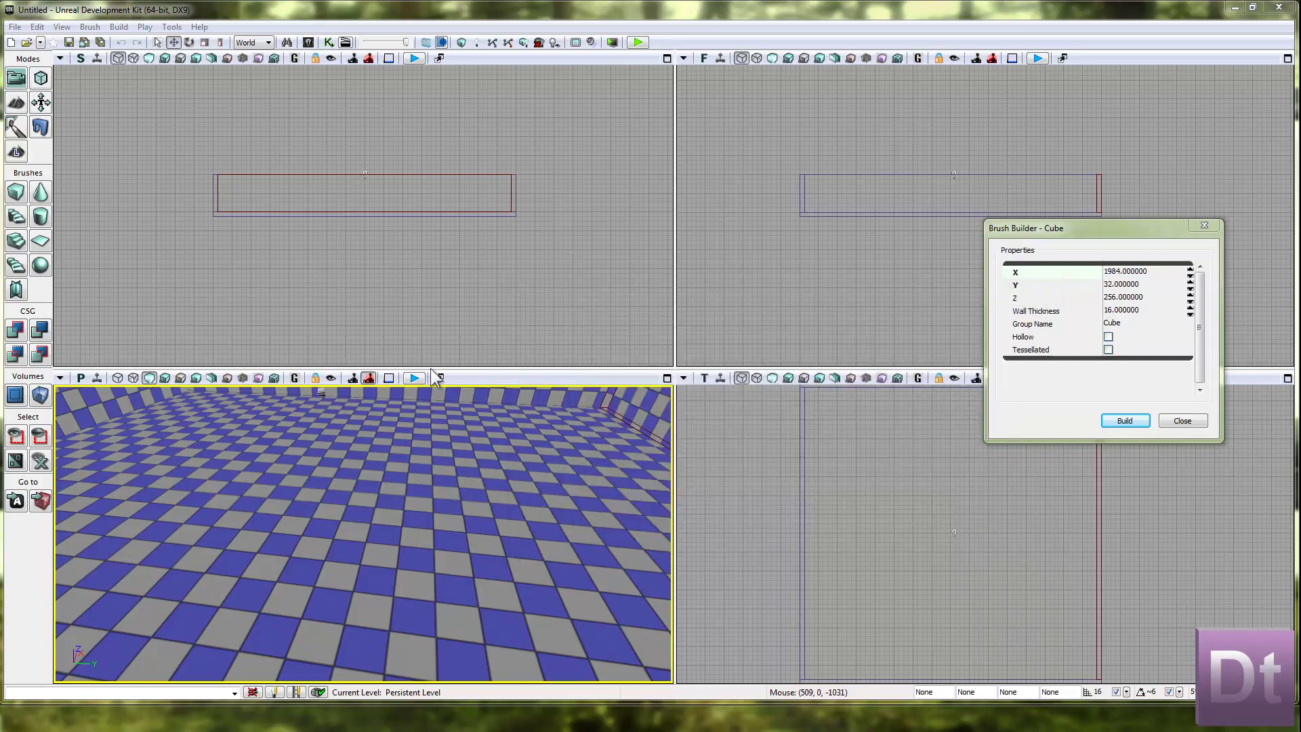
Step: Orbit the perspective camera to view the checkered room and its walls
left_click(441, 513)
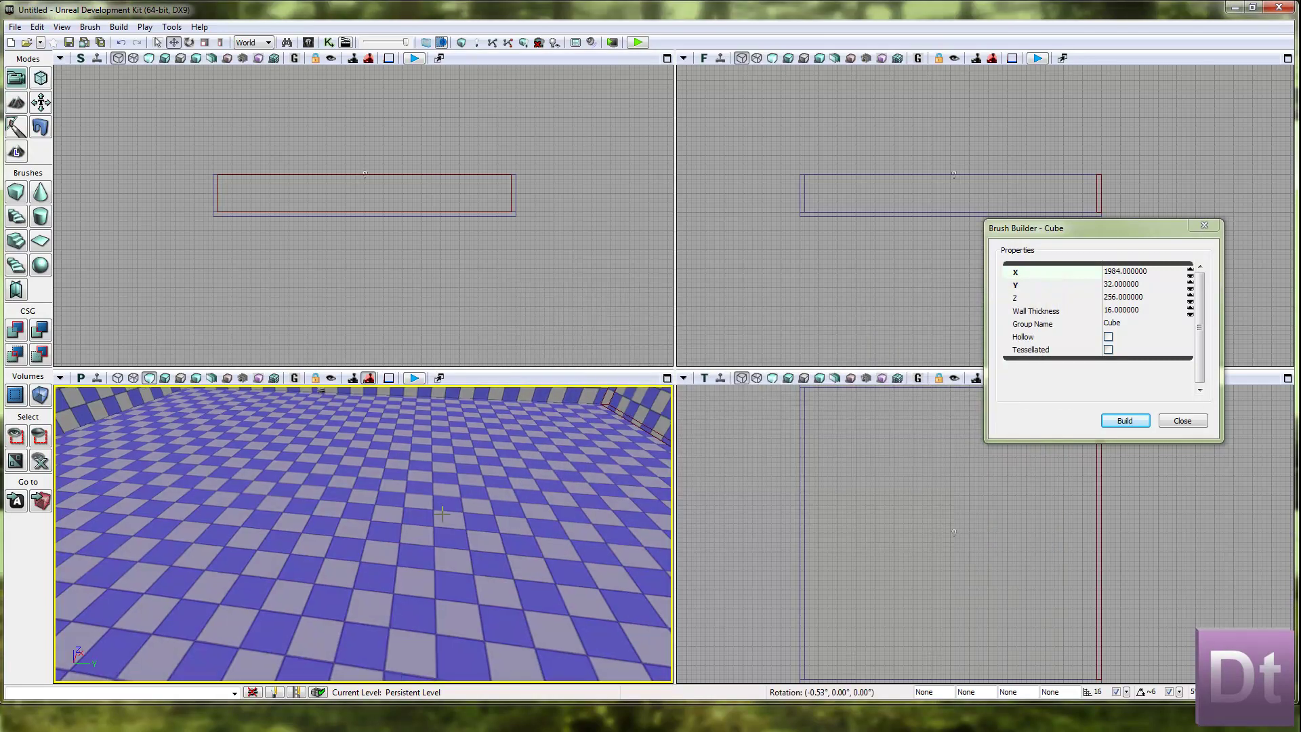
mouse_move(442, 512)
right_mouse_down()
mouse_move(101, 470)
mouse_move(503, 474)
mouse_move(523, 513)
mouse_move(534, 495)
mouse_move(233, 531)
mouse_move(354, 473)
mouse_move(637, 434)
mouse_move(670, 444)
mouse_move(449, 510)
right_mouse_up()
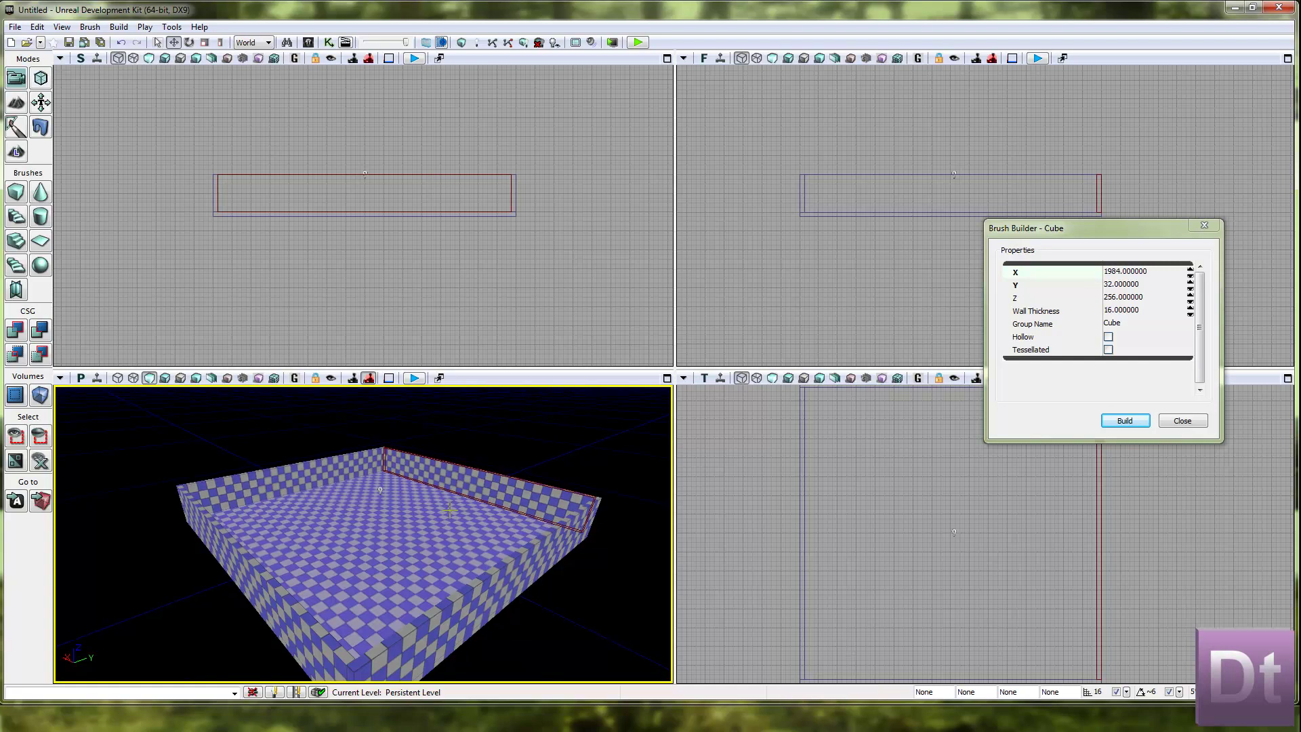